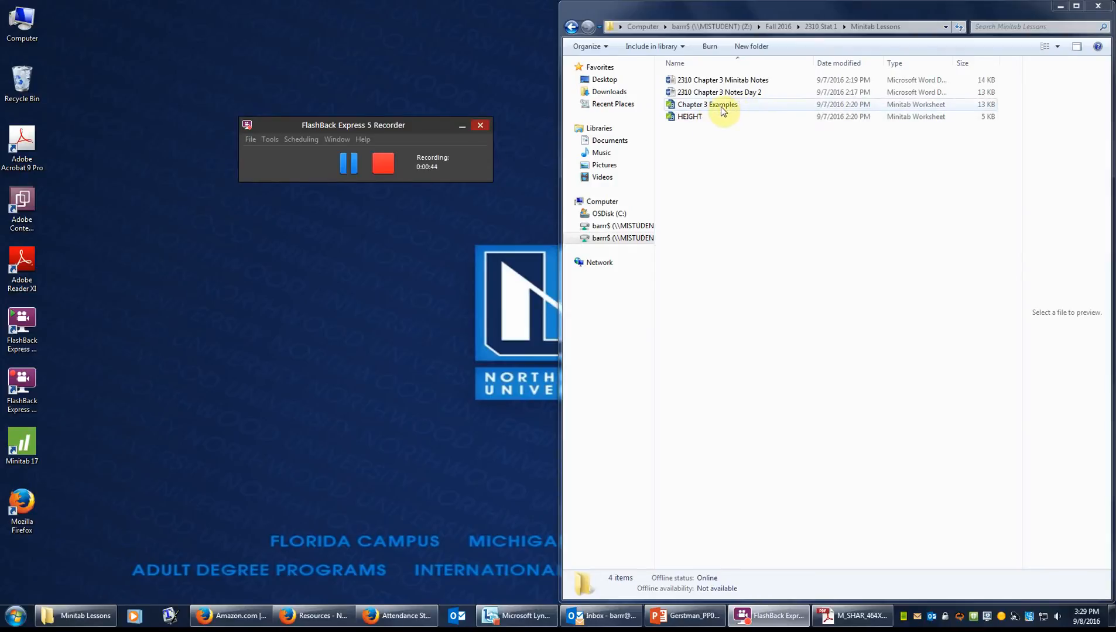
Open the Chapter 3 Examples worksheet in Minitab and create a graphical summary for the Uniform variable
double_click(723, 110)
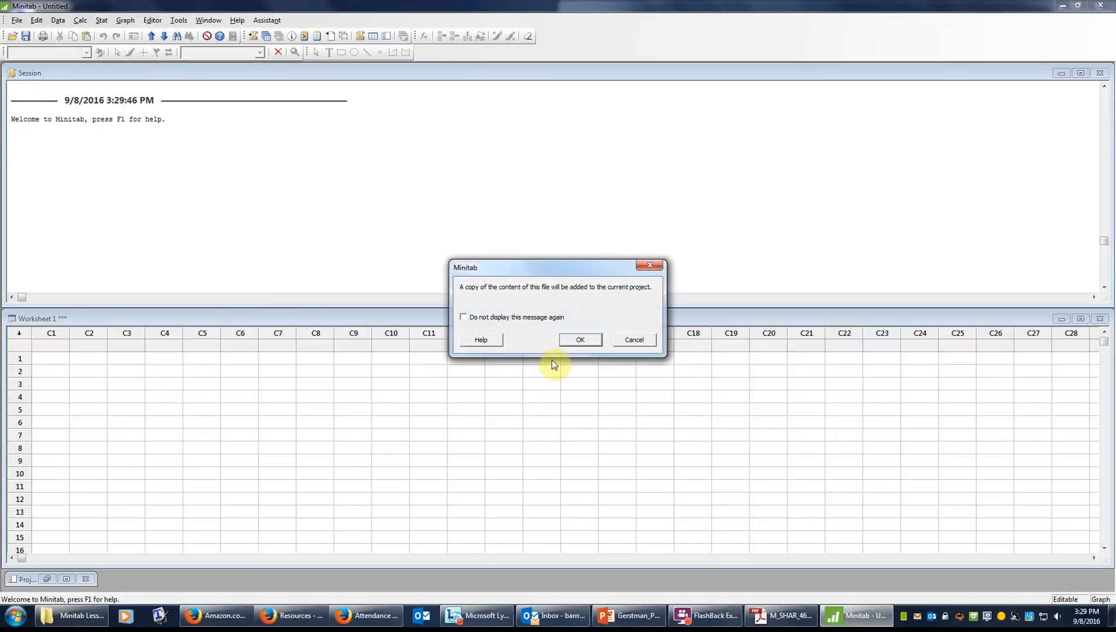
click(581, 341)
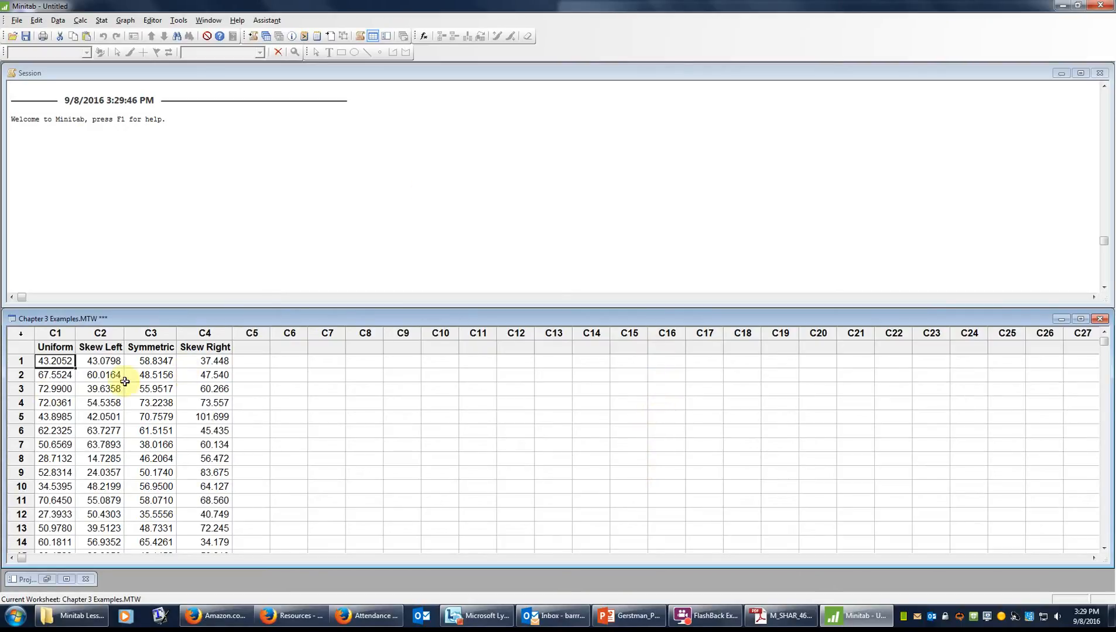
click(104, 23)
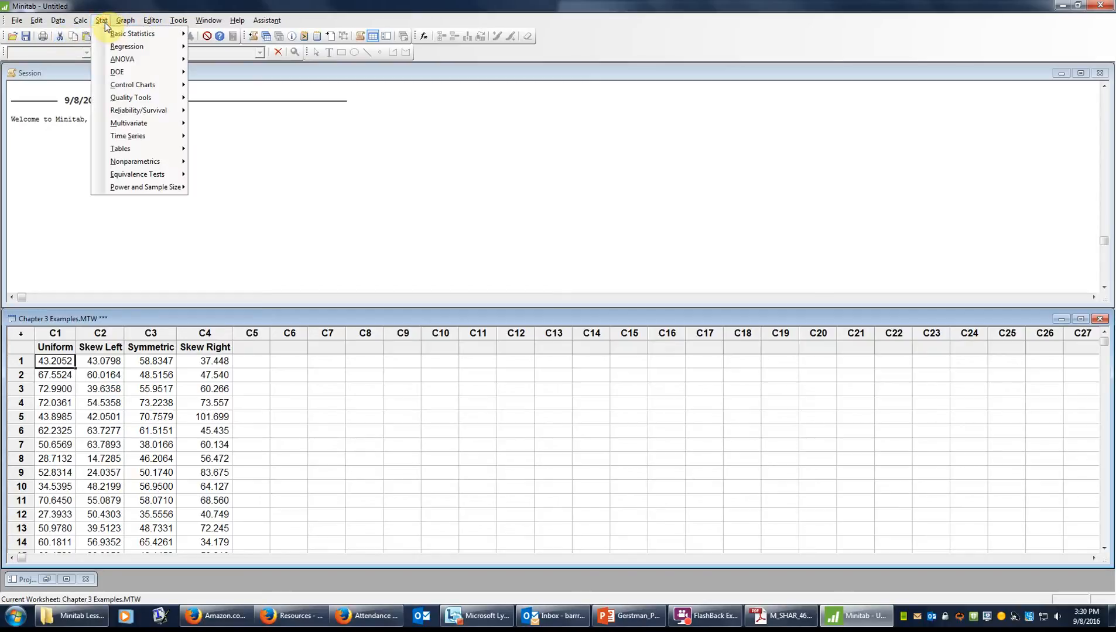
mouse_move(120, 34)
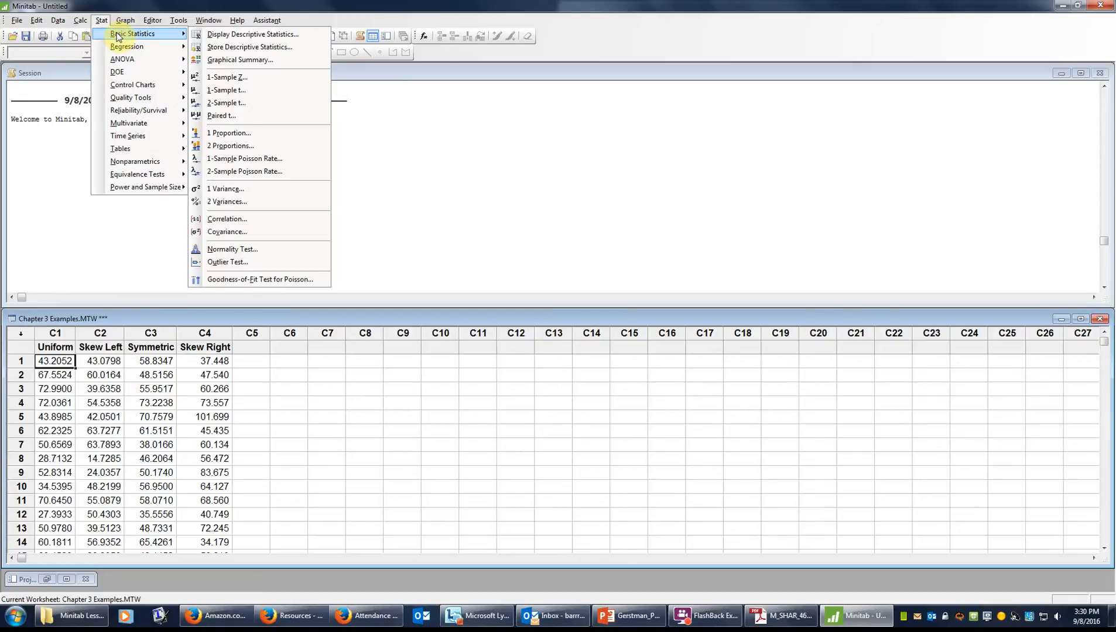
click(254, 60)
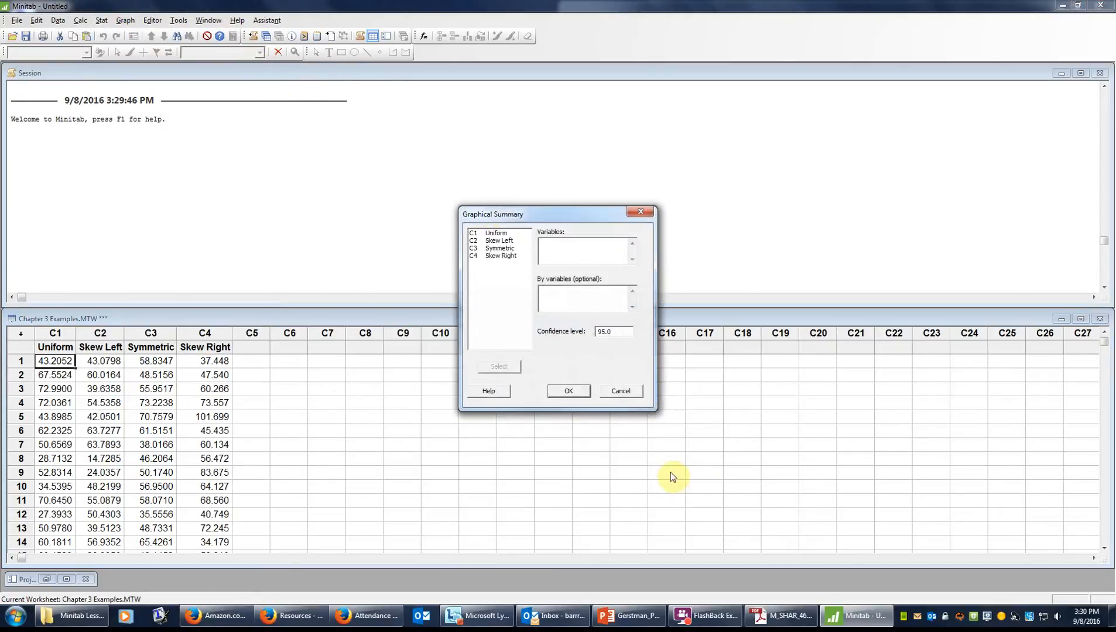
double_click(494, 234)
click(573, 393)
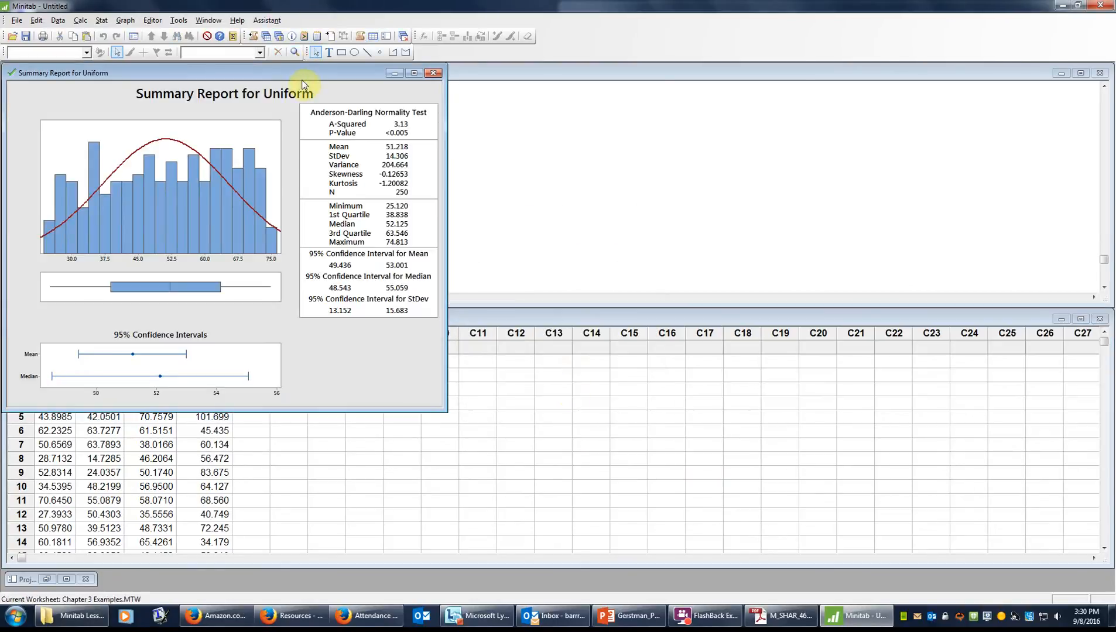
Move the Uniform summary report away from the session text, and close it without saving it to a file
drag(306, 71, 592, 73)
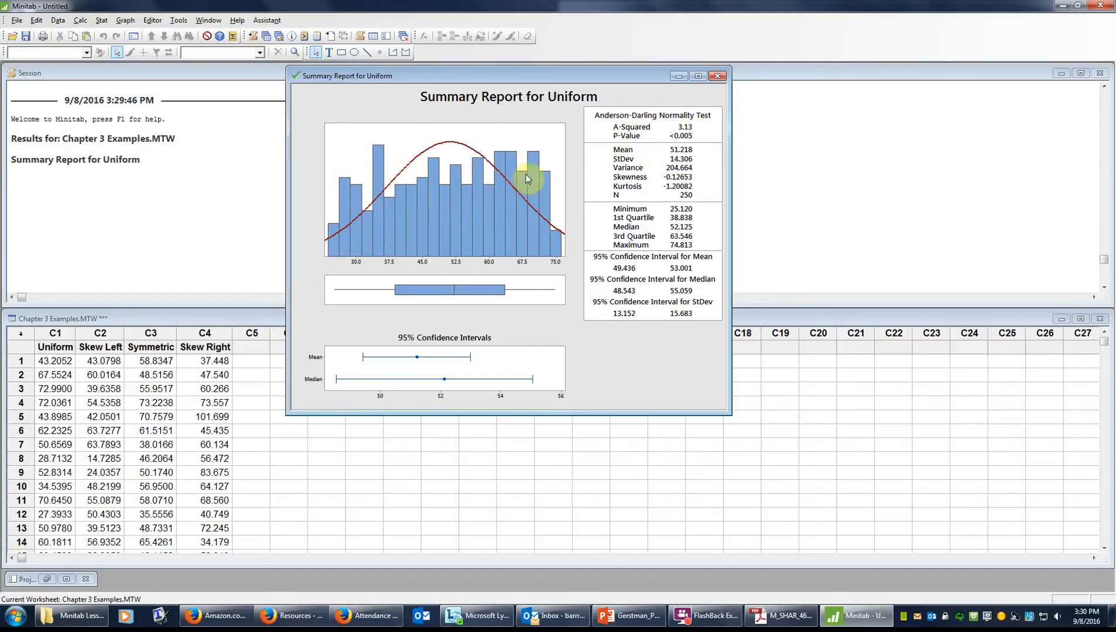
click(719, 78)
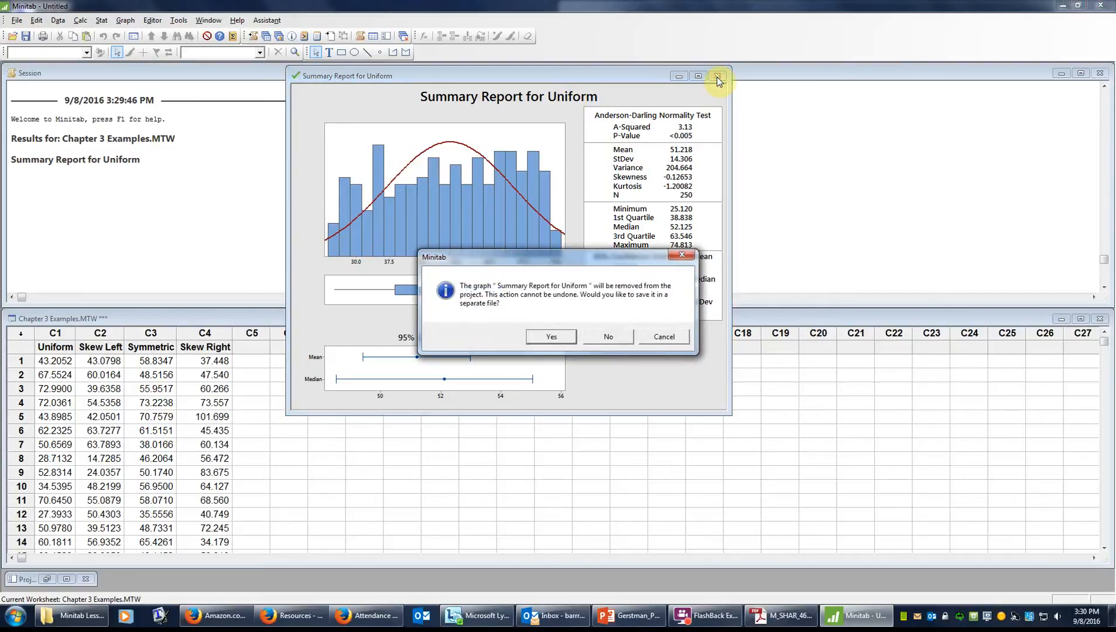
click(611, 337)
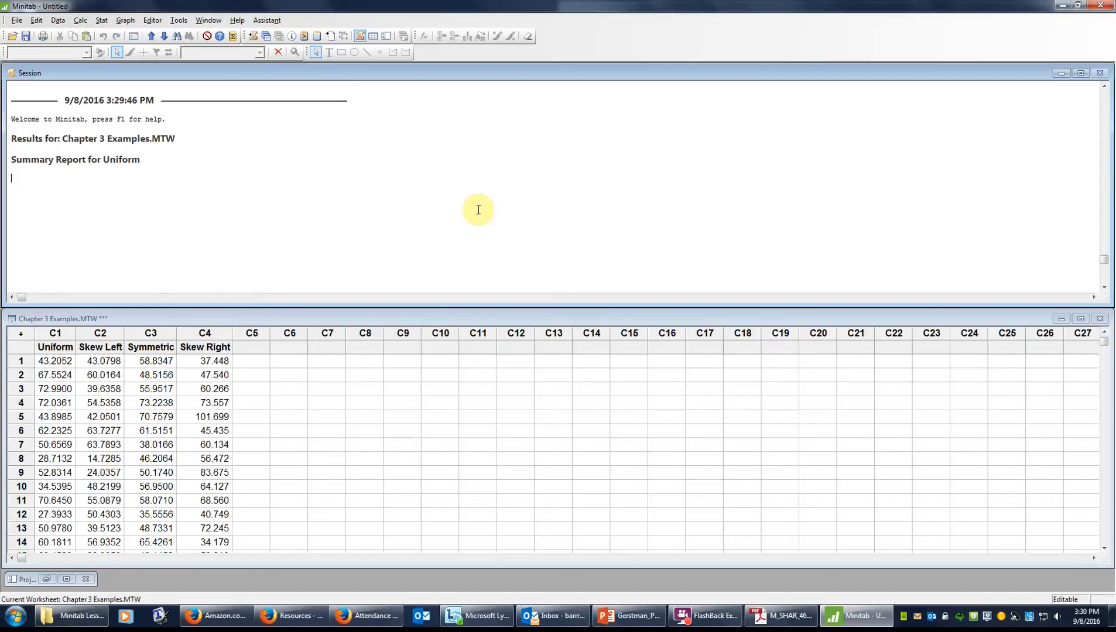
Start Display Descriptive Statistics with Uniform as the variable
click(103, 20)
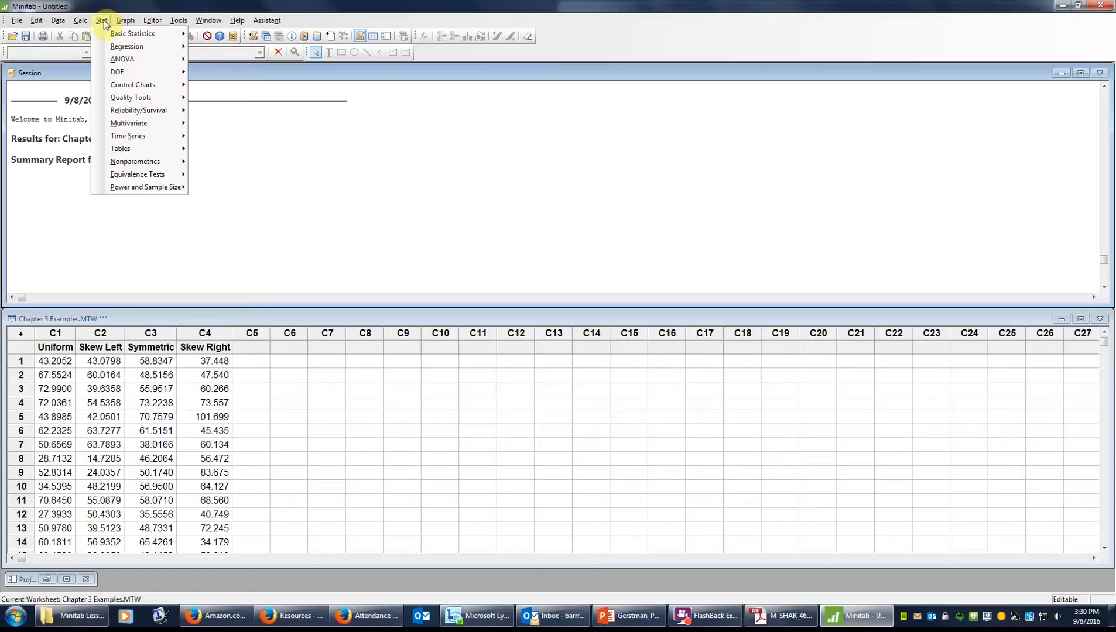
mouse_move(141, 34)
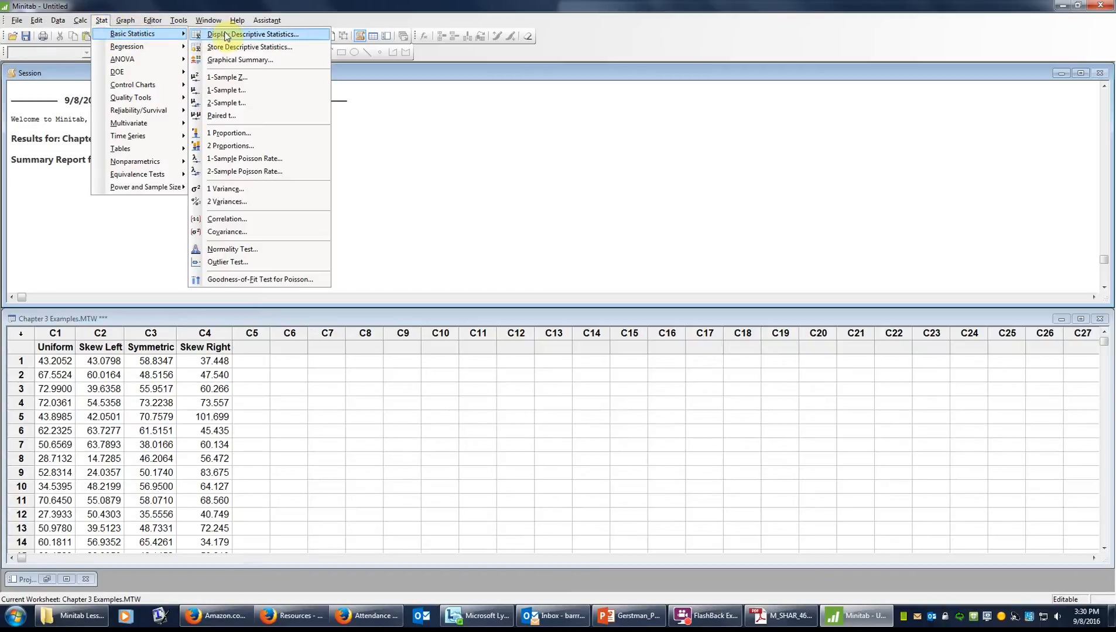
click(305, 36)
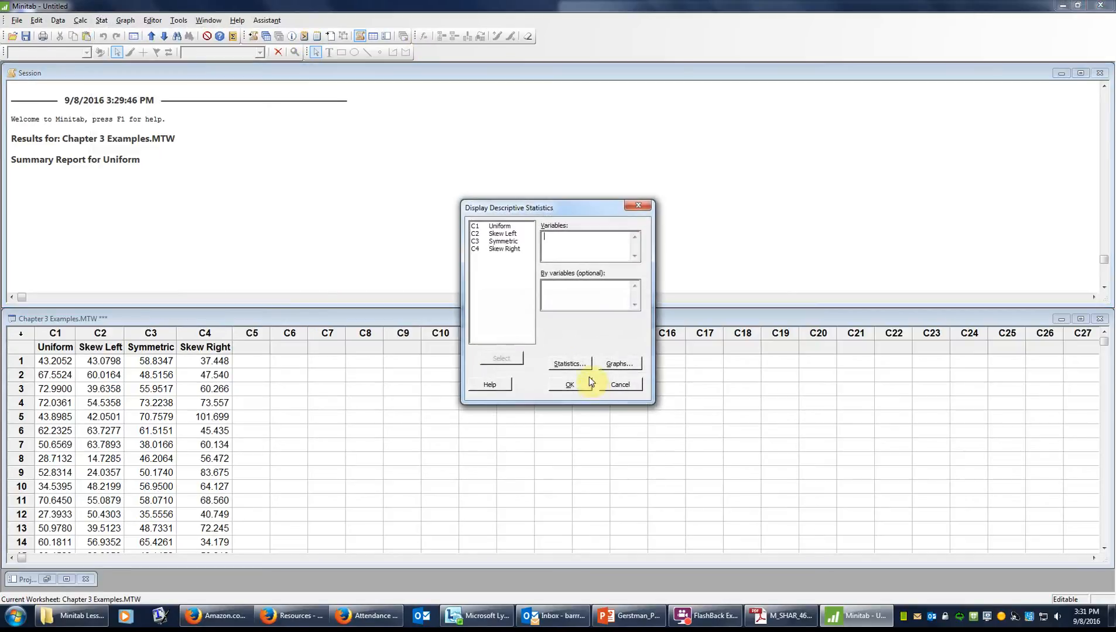
double_click(510, 225)
Limit the reported statistics to mean and standard deviation, and generate the descriptive statistics for Uniform
click(567, 363)
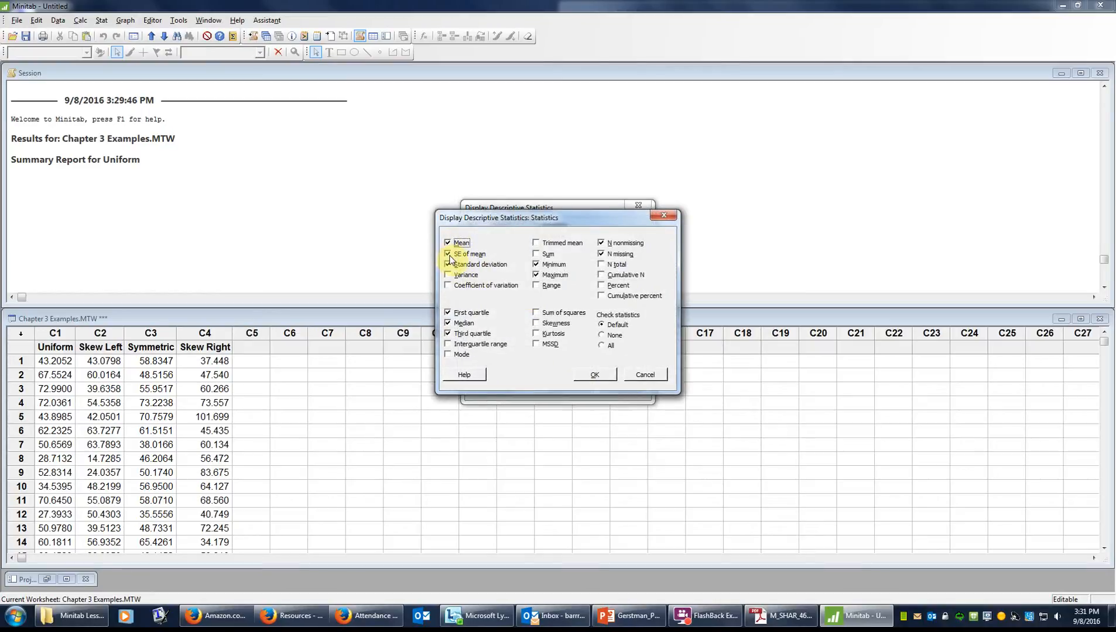
click(448, 256)
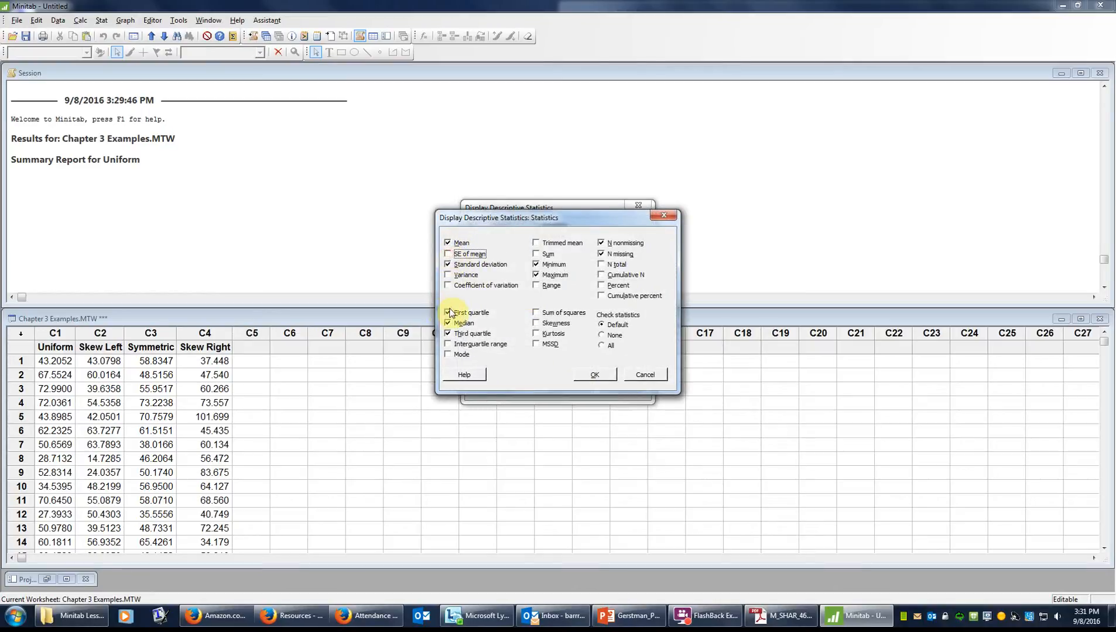
click(449, 312)
click(448, 323)
click(448, 333)
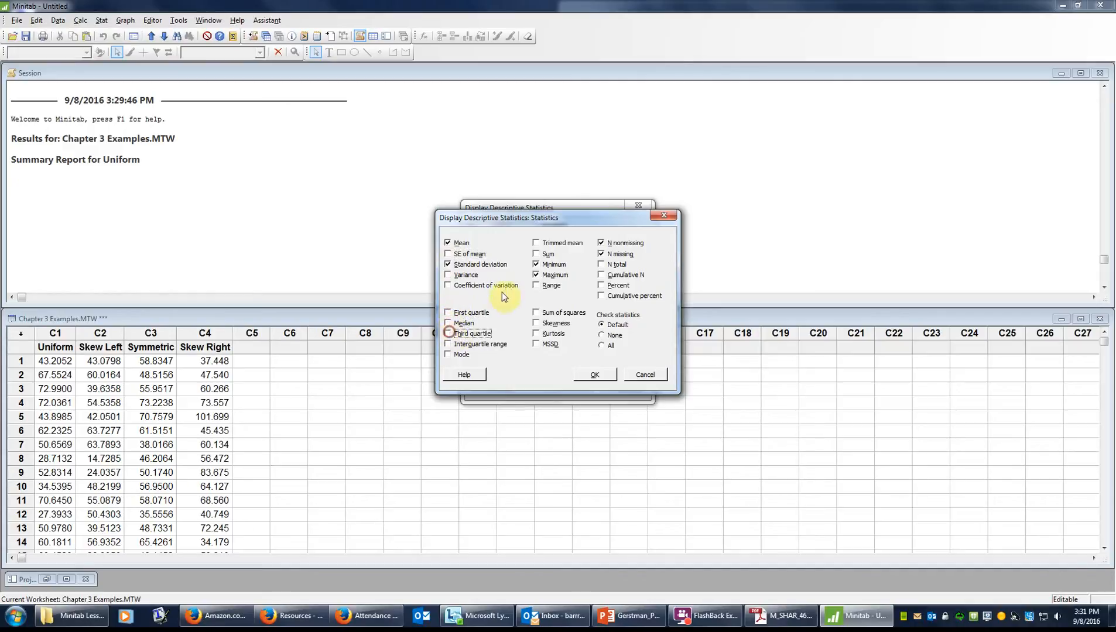
click(536, 264)
click(537, 275)
click(601, 242)
click(601, 254)
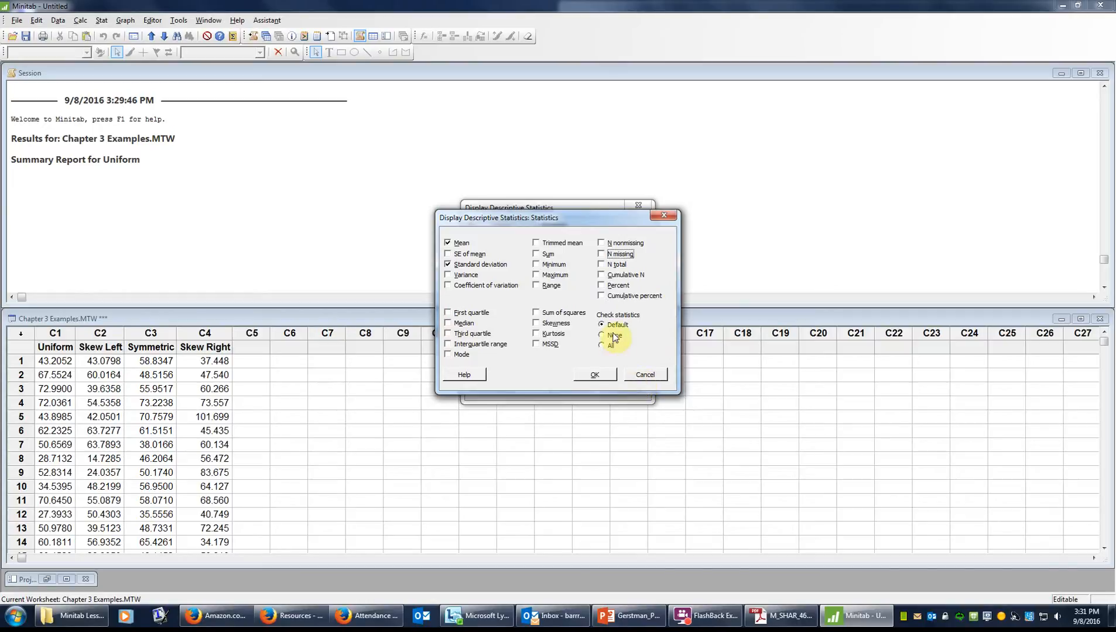
click(587, 376)
click(580, 385)
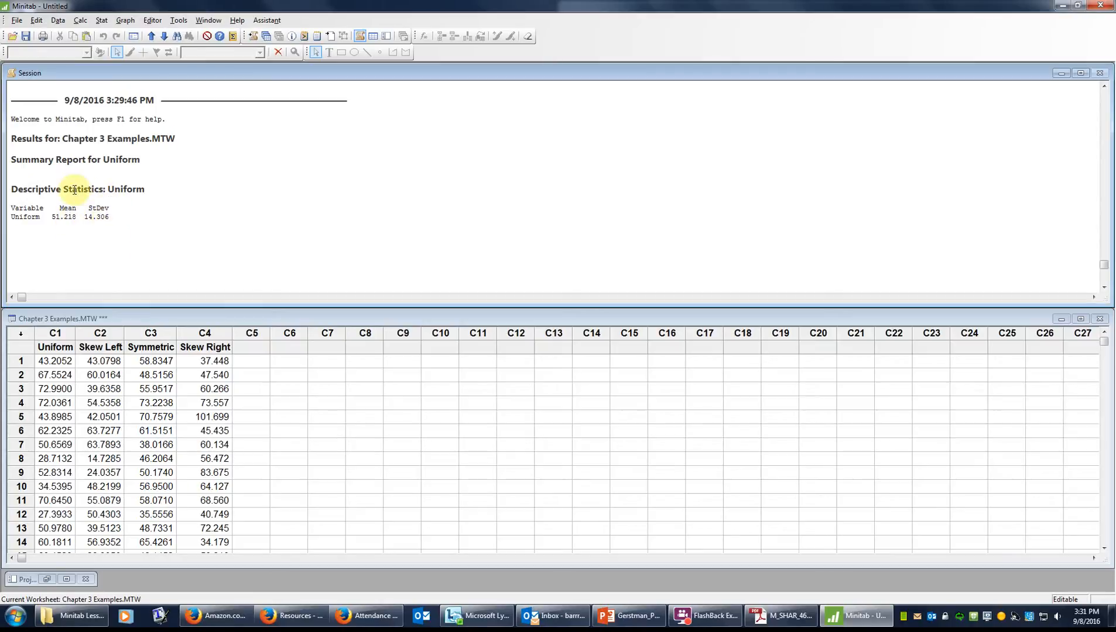
Copy the Descriptive Statistics: Uniform heading and its results table from the session output
drag(12, 176, 160, 235)
right_click(52, 204)
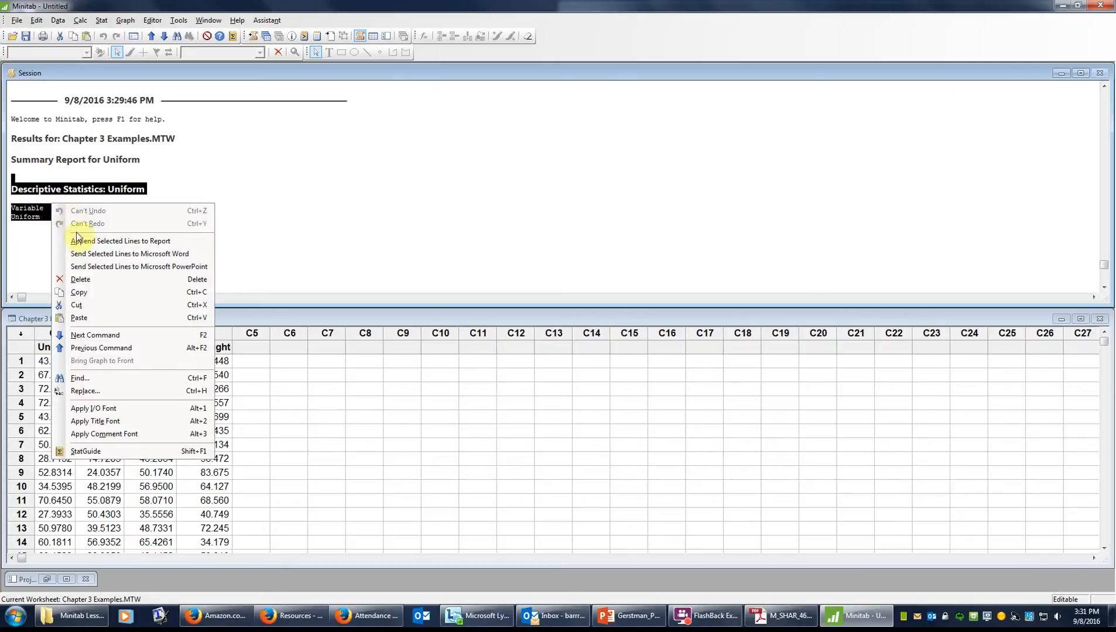
click(82, 295)
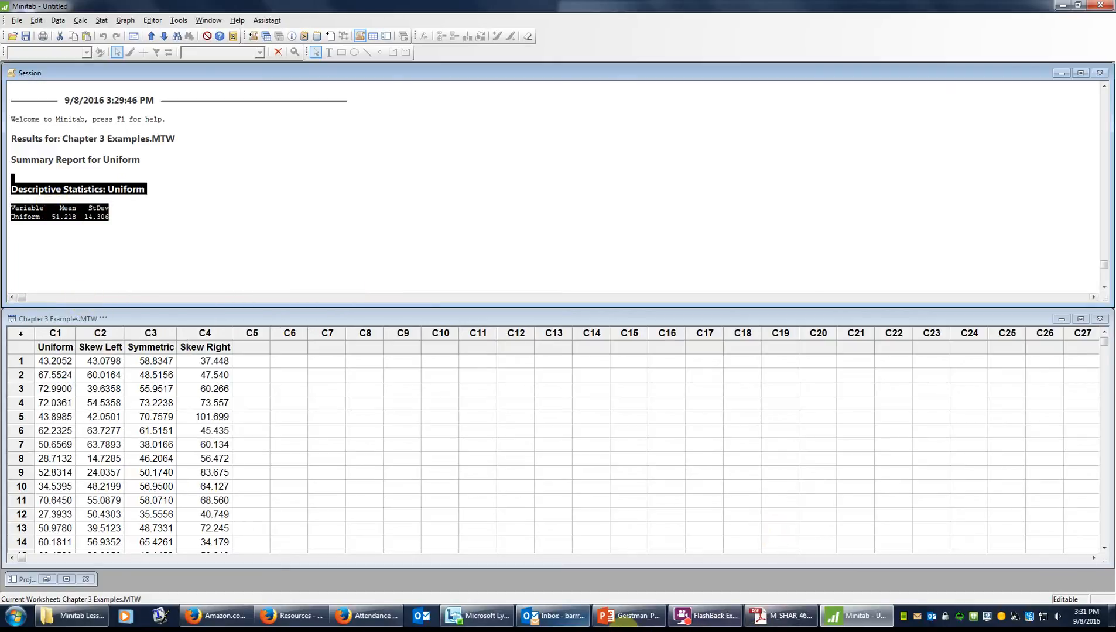
Open the 2310 Chapter 3 Minitab Notes document in Word and dock its window beside Minitab
click(65, 614)
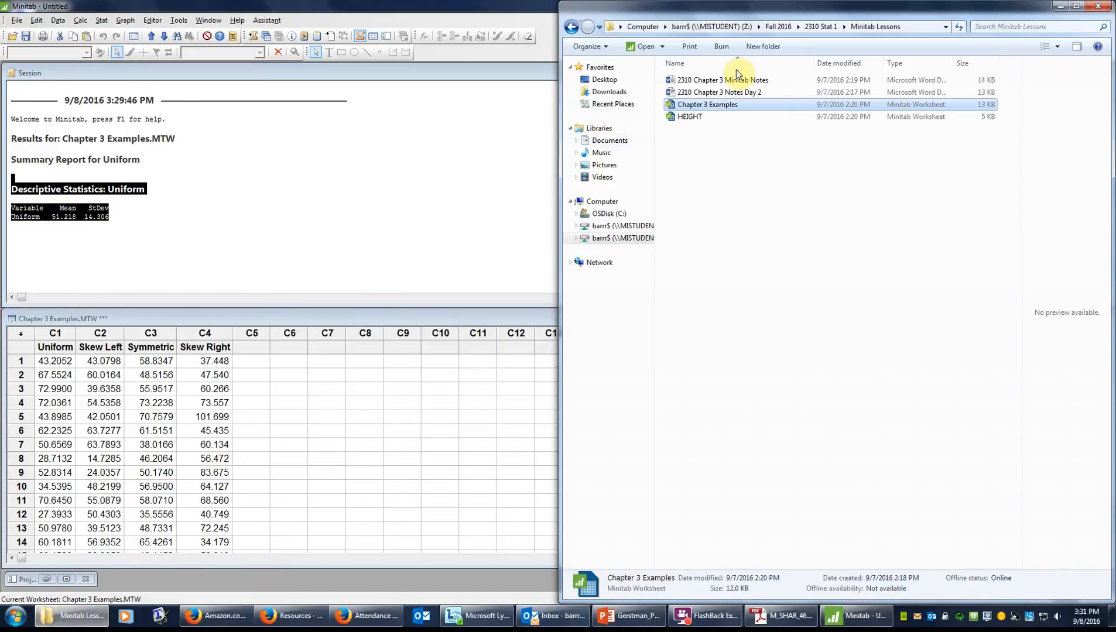
double_click(726, 80)
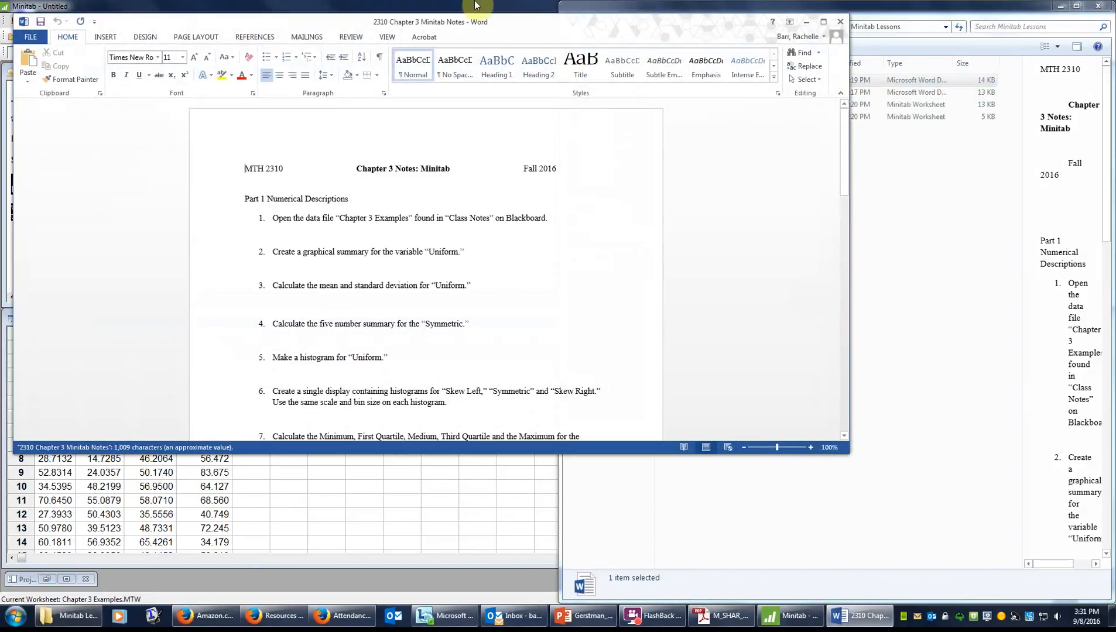
drag(539, 29, 1114, 117)
Paste the copied Uniform statistics below question 2 of the notes
click(791, 253)
right_click(791, 253)
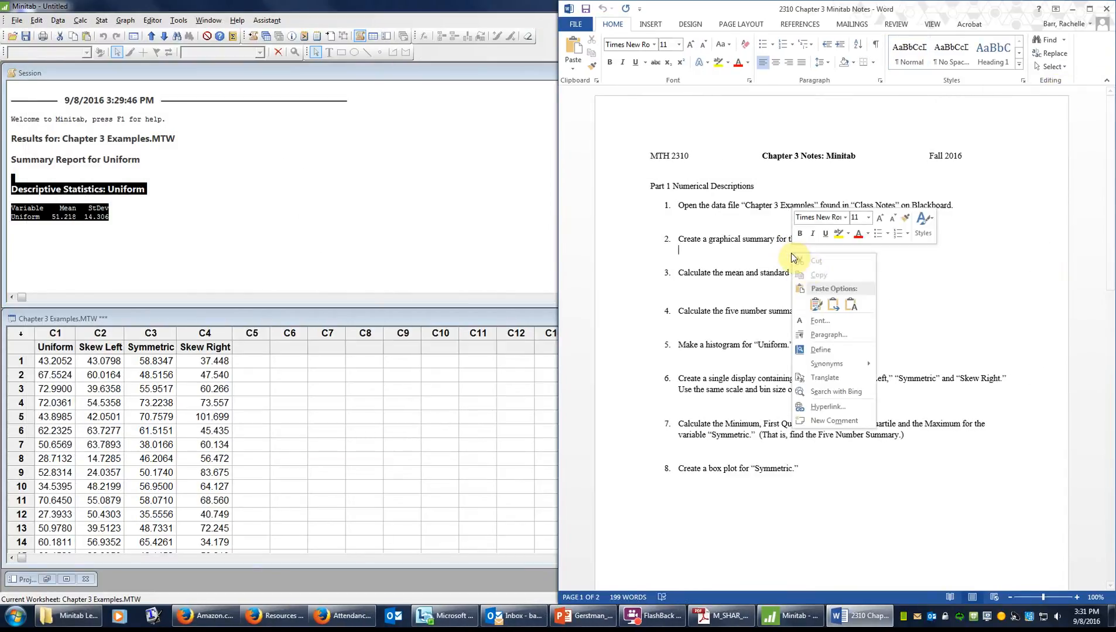
click(815, 306)
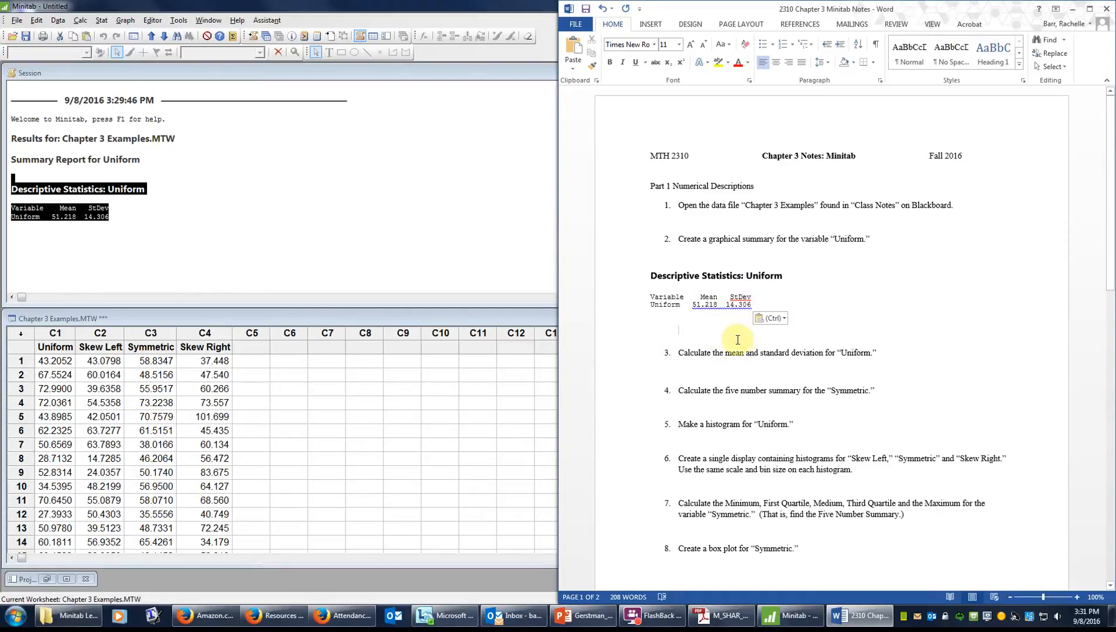
Paste the copied Uniform statistics below question 3, on the mean and standard deviation
click(714, 370)
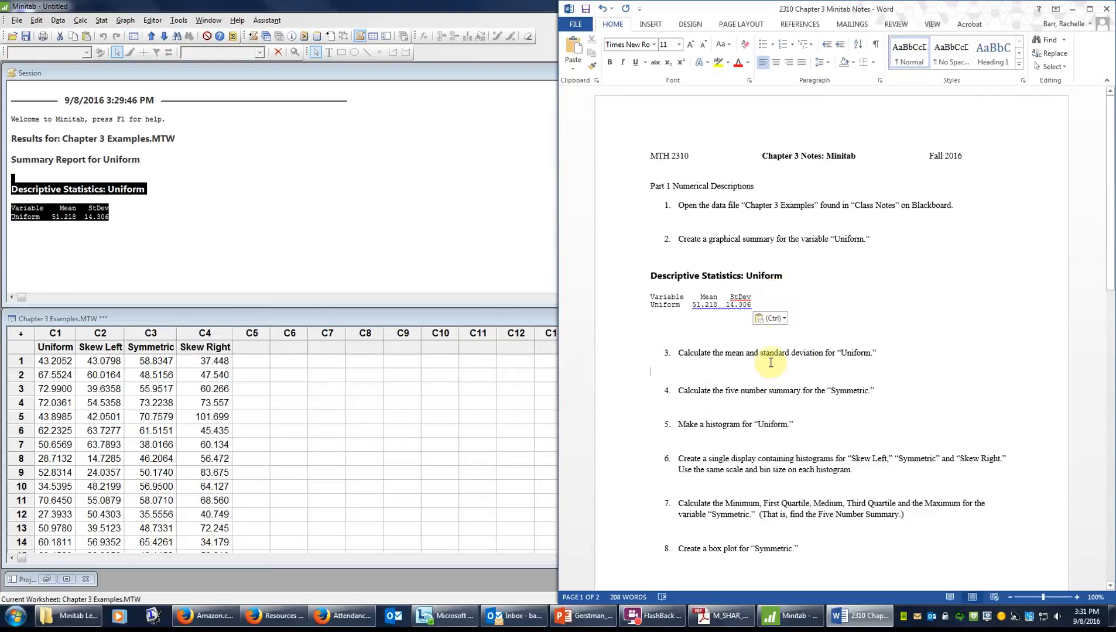
right_click(725, 372)
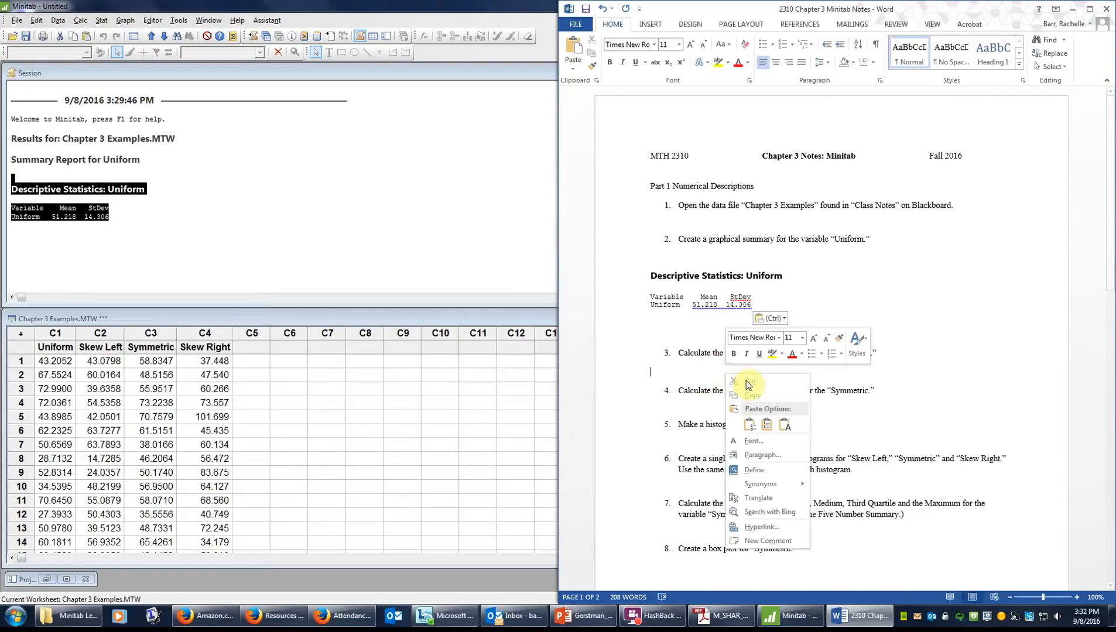
click(766, 425)
Delete the statistics block pasted below question 2 and add a blank line below question 4
click(607, 263)
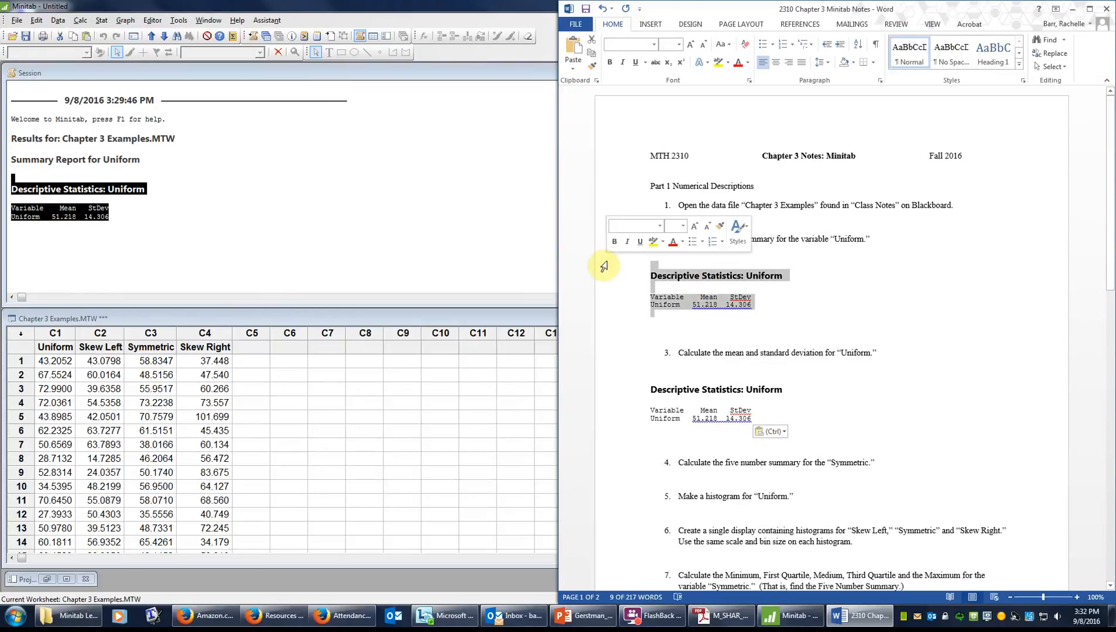
key(Delete)
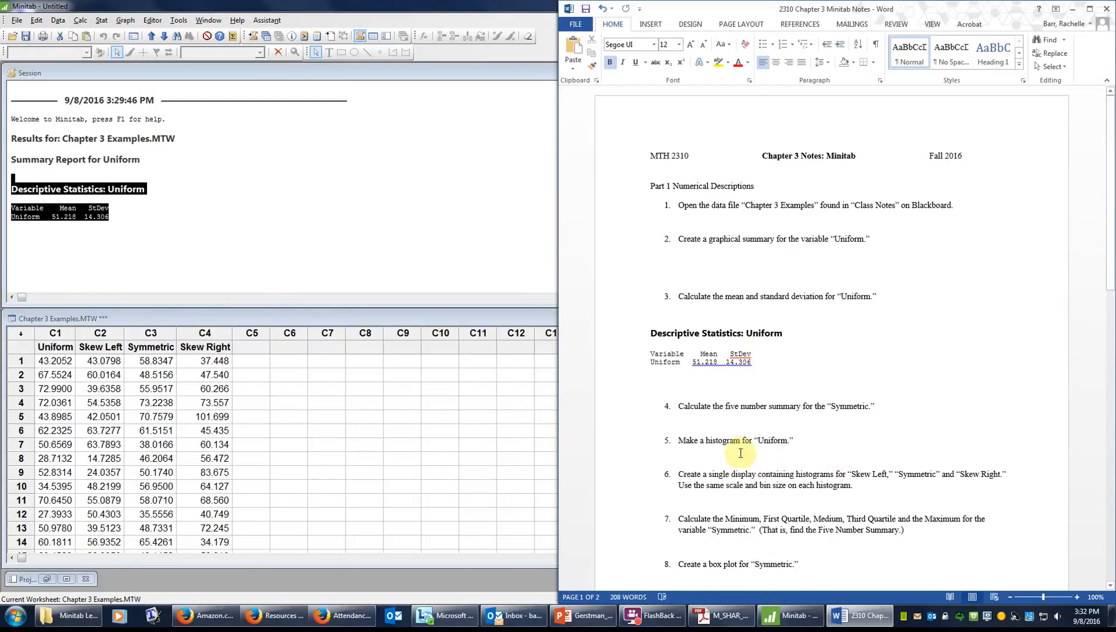
click(722, 428)
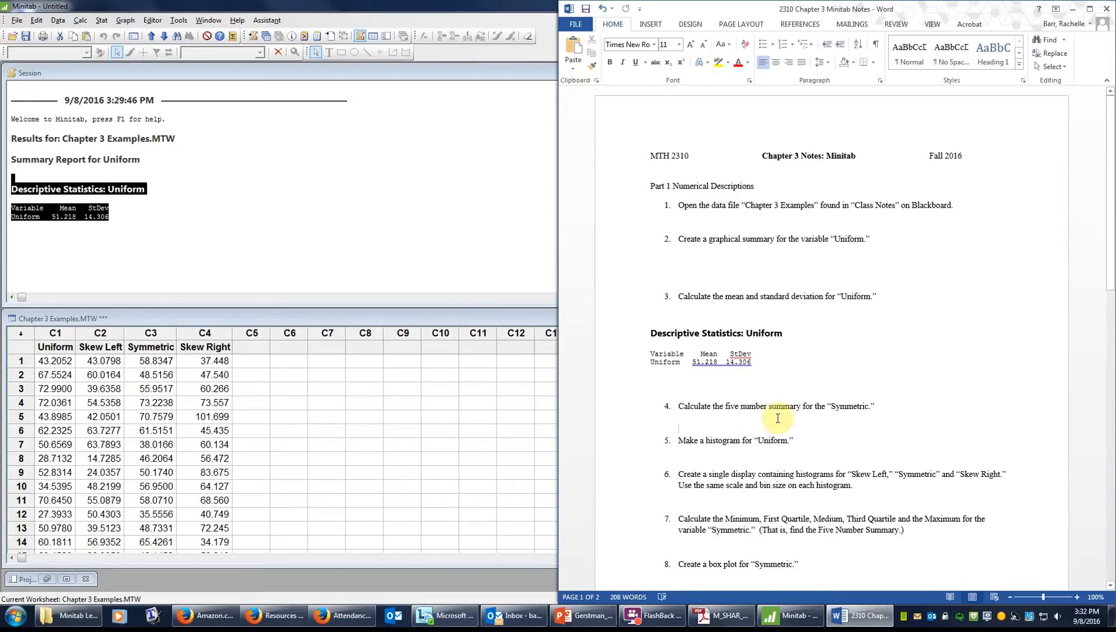
key(Return)
Switch back to Minitab, restart Display Descriptive Statistics, and replace the variable selection with Uniform and Symmetric
click(272, 210)
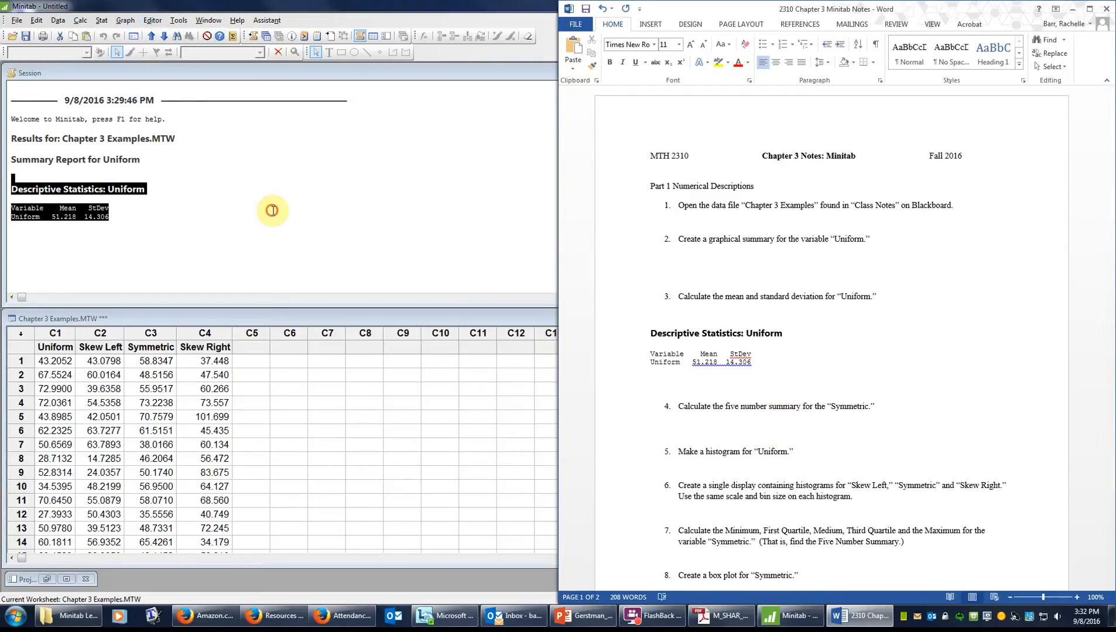
click(102, 20)
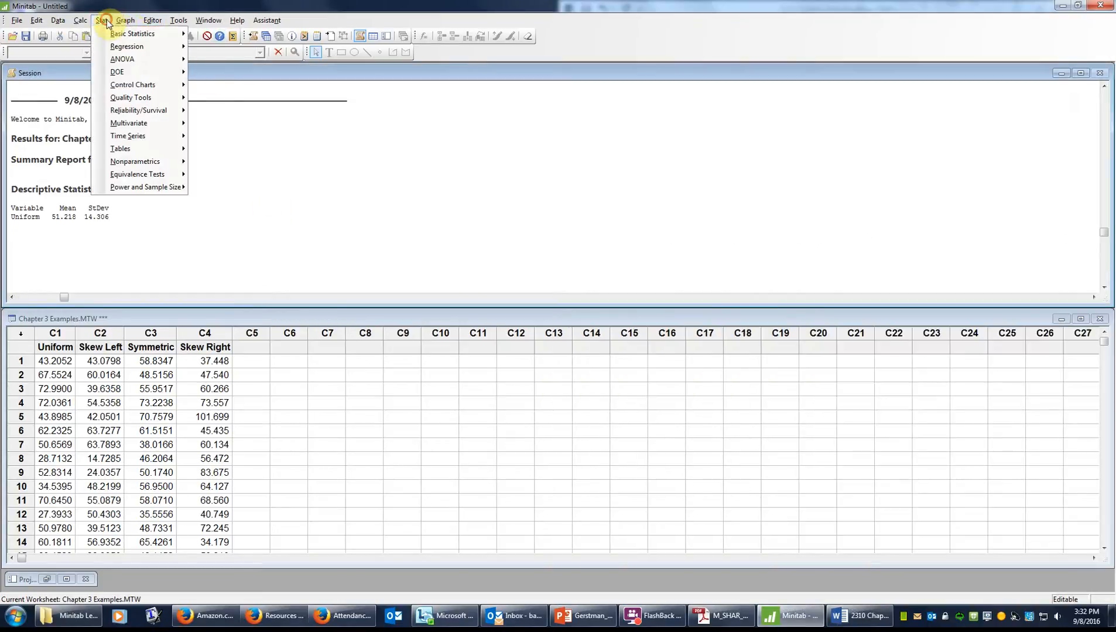
mouse_move(131, 34)
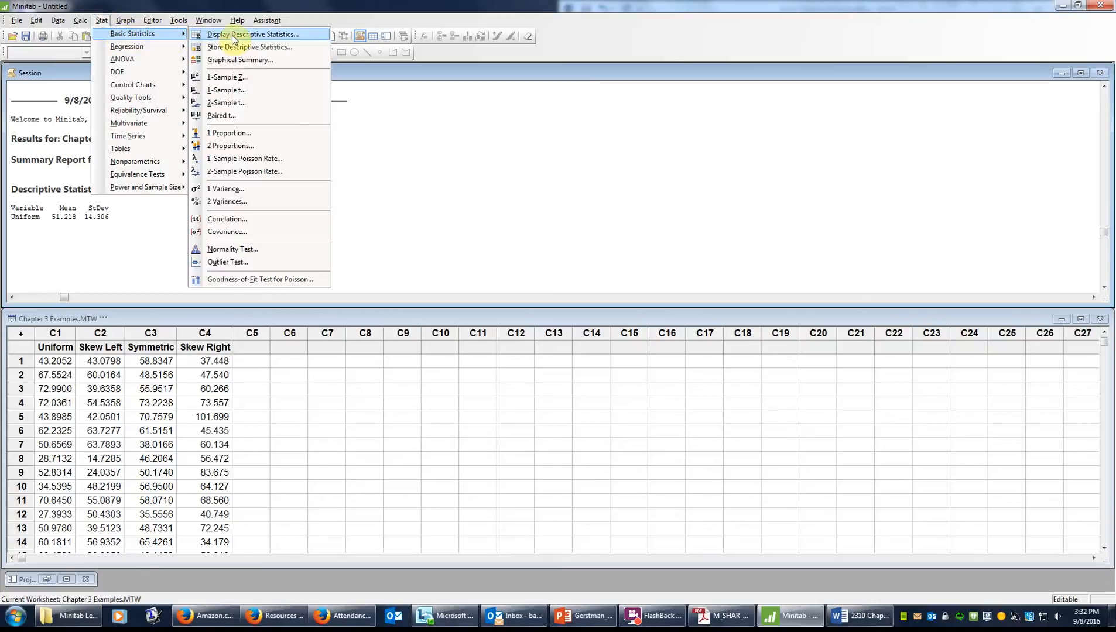
click(306, 35)
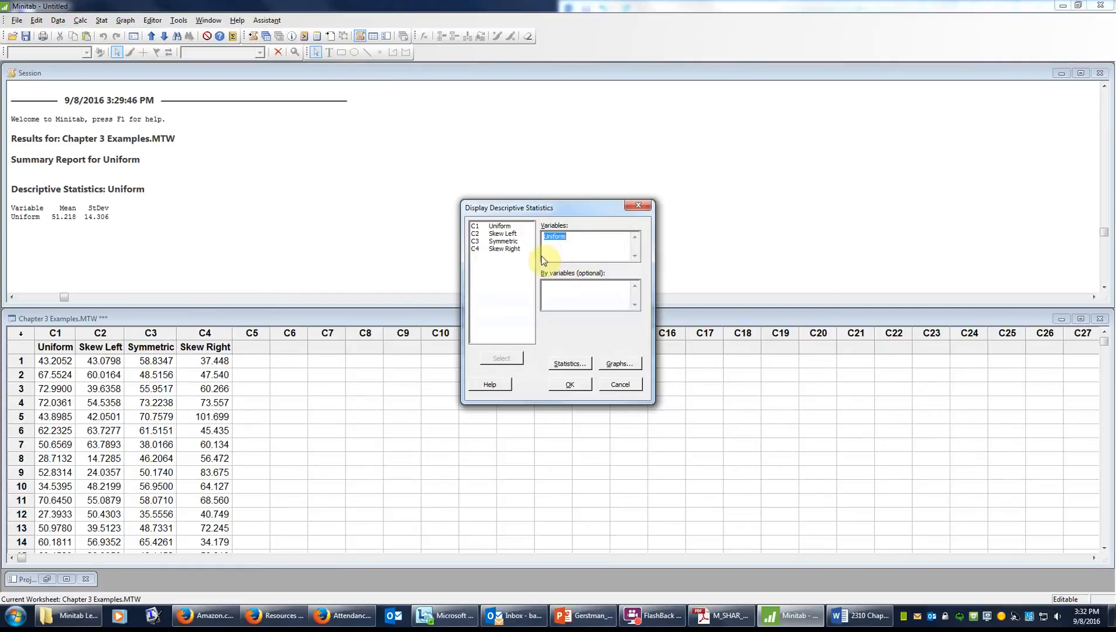
double_click(507, 242)
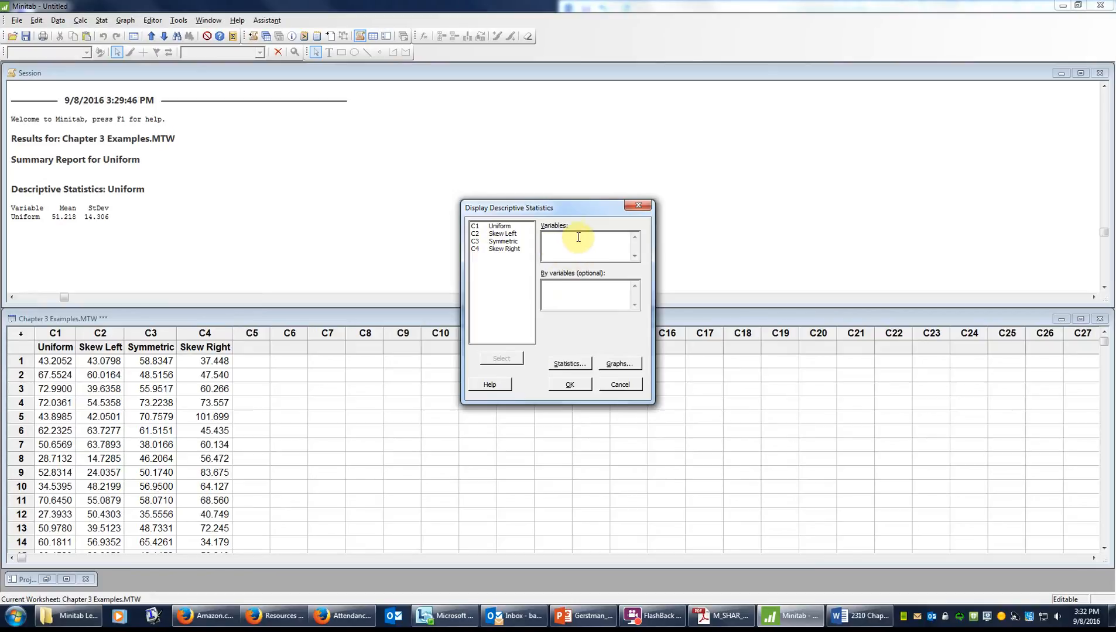
click(498, 226)
click(500, 358)
click(502, 234)
click(503, 241)
click(499, 359)
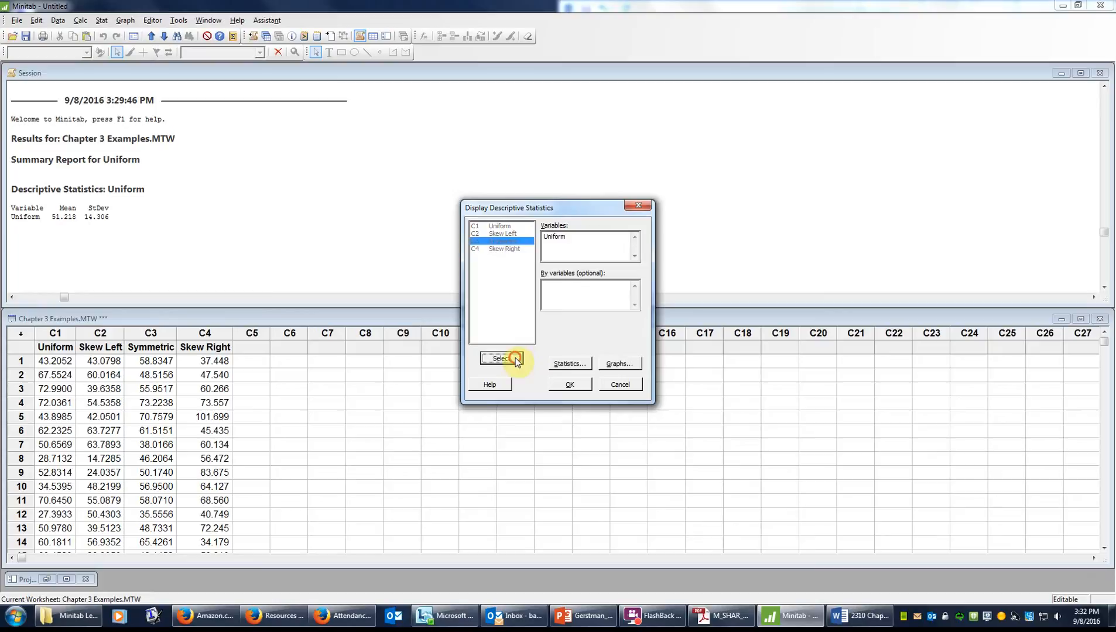
Display the minimum, first quartile, median, third quartile and maximum for Symmetric, leaving out the mean and standard deviation
click(574, 364)
click(447, 243)
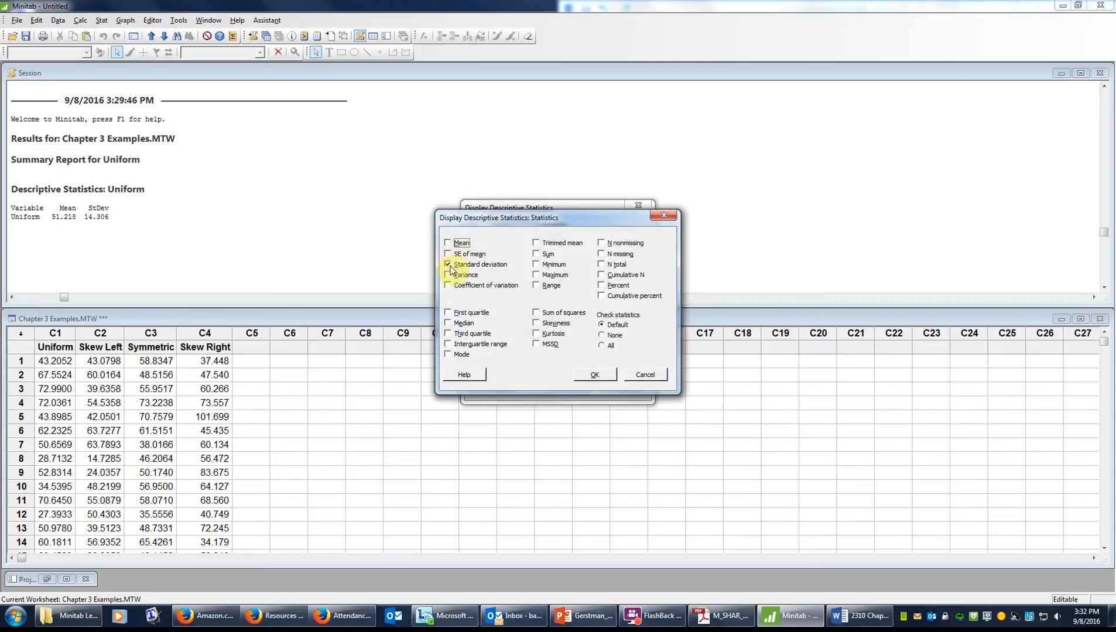
click(449, 266)
click(536, 265)
click(537, 275)
click(448, 313)
click(449, 323)
click(448, 334)
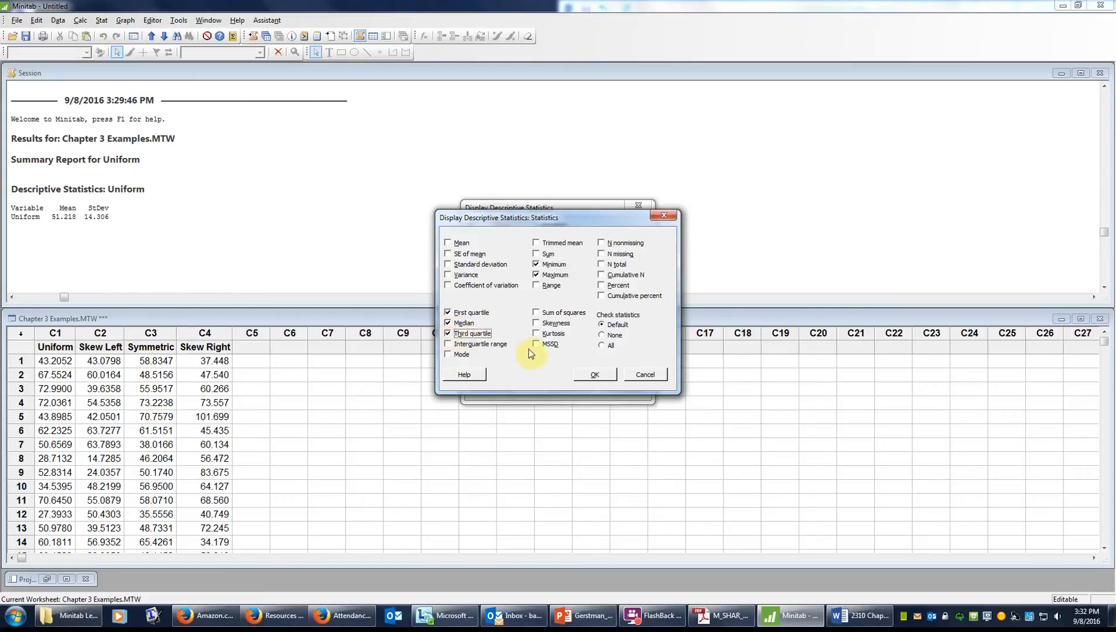
click(605, 376)
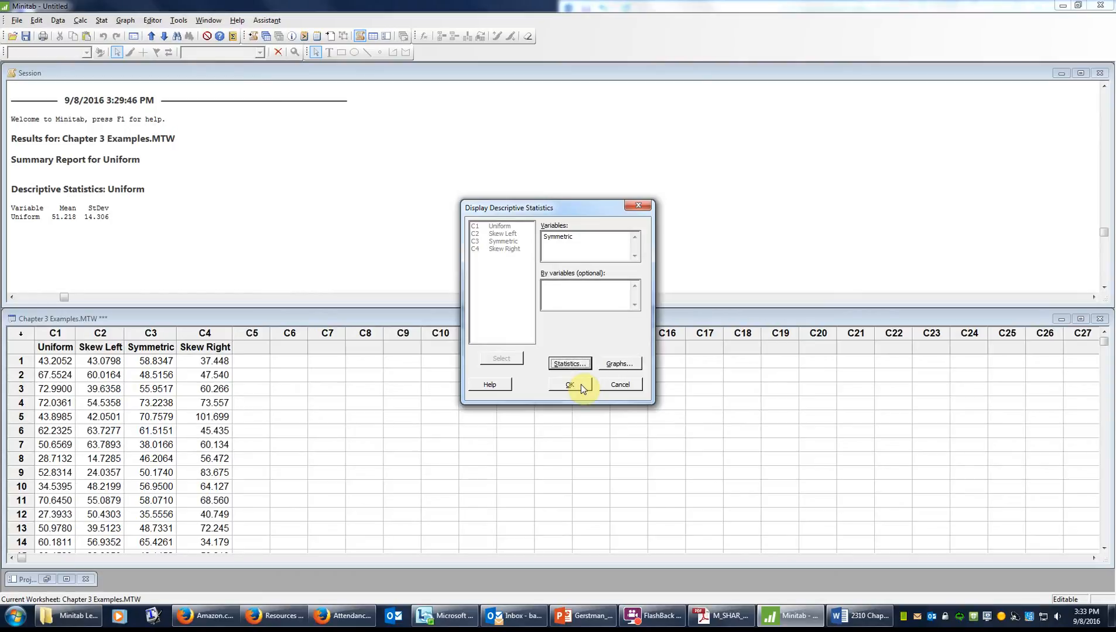
click(569, 385)
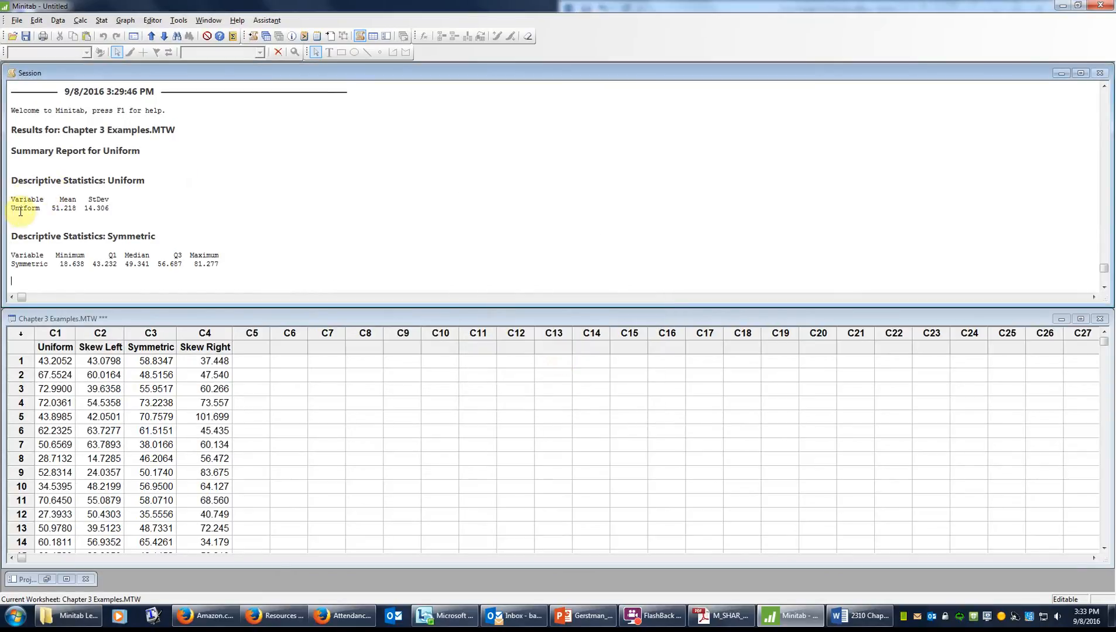
Copy the Symmetric statistics block and paste it below question 4 of the Word notes with source formatting
drag(12, 229, 225, 271)
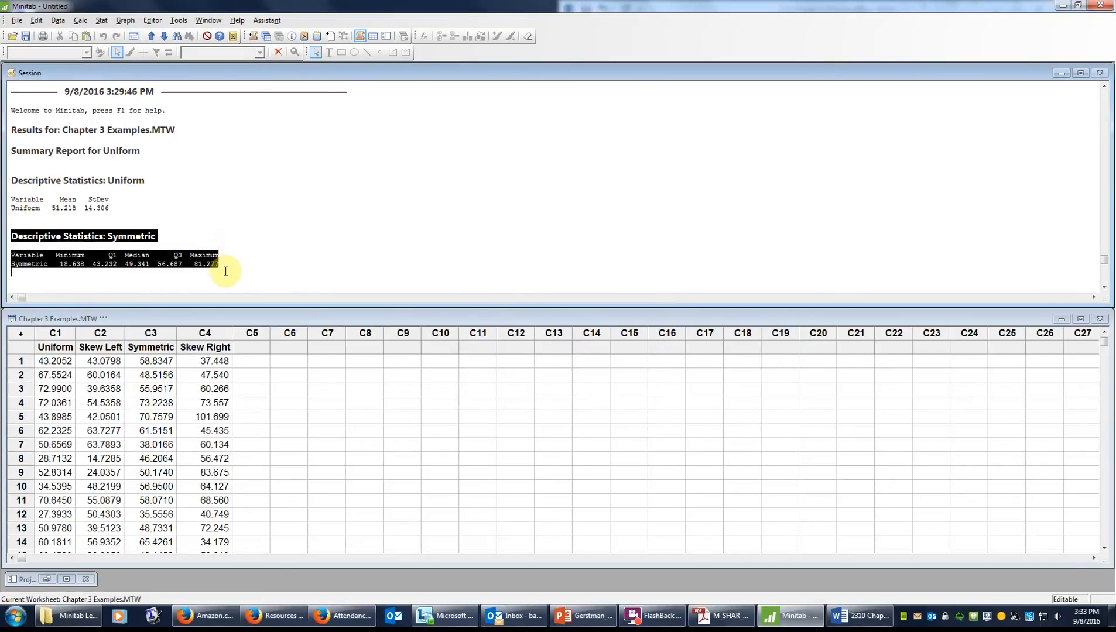
right_click(177, 267)
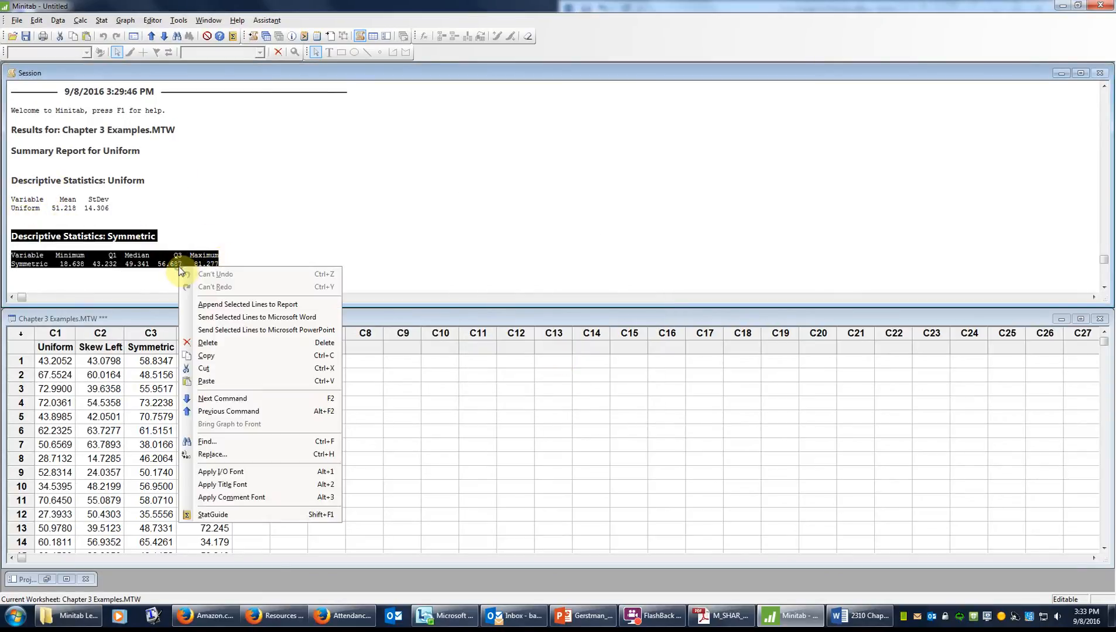
click(225, 358)
click(858, 615)
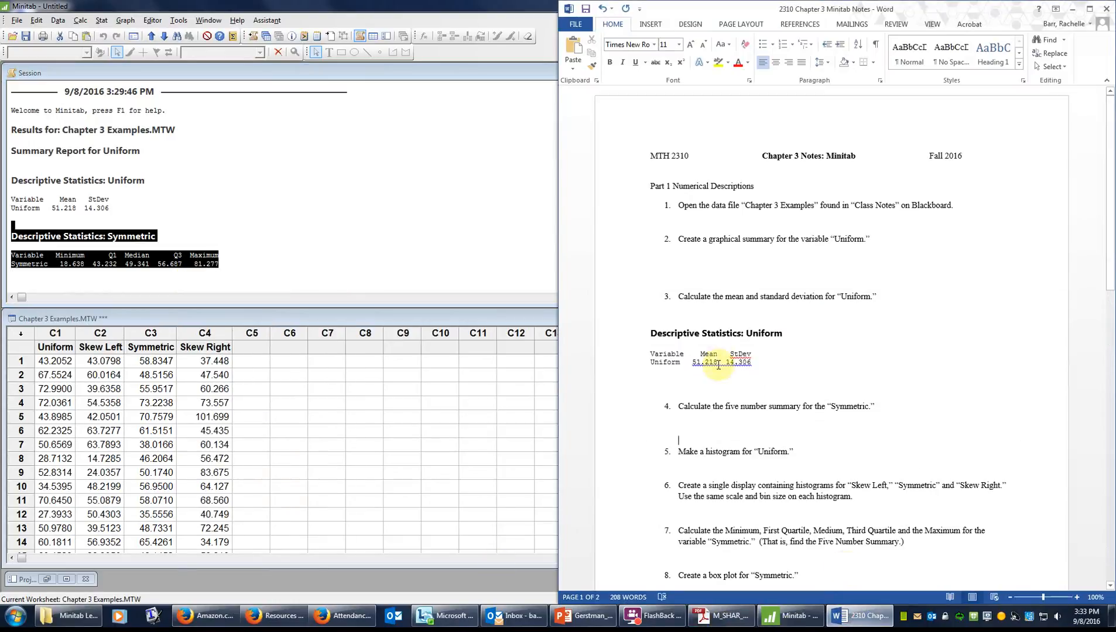
right_click(732, 433)
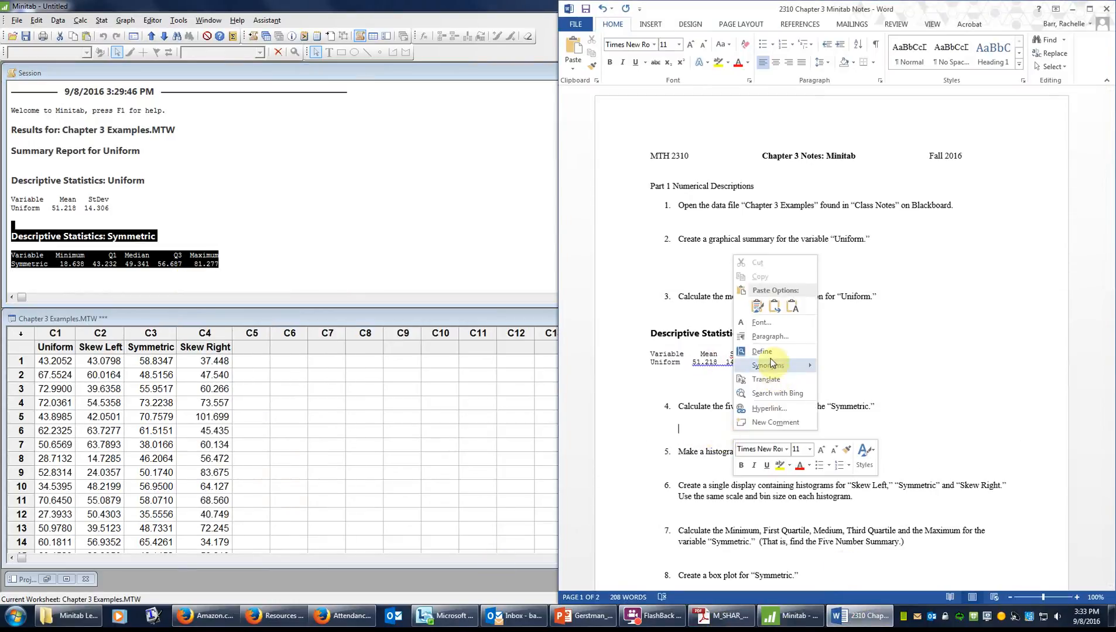
click(757, 306)
Add a blank line below question 5 of the notes
scroll(827, 498, down, 1)
scroll(827, 498, down, 7)
click(664, 250)
key(Return)
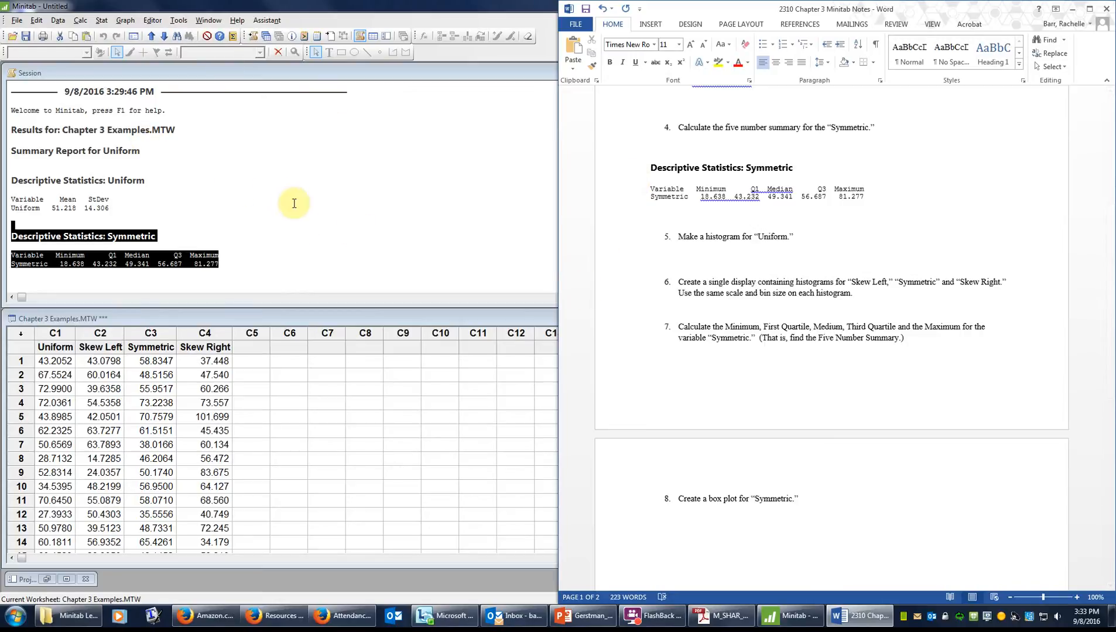
Switch back to Minitab and set up a simple histogram with Uniform as the graph variable
click(324, 209)
key(super+Up)
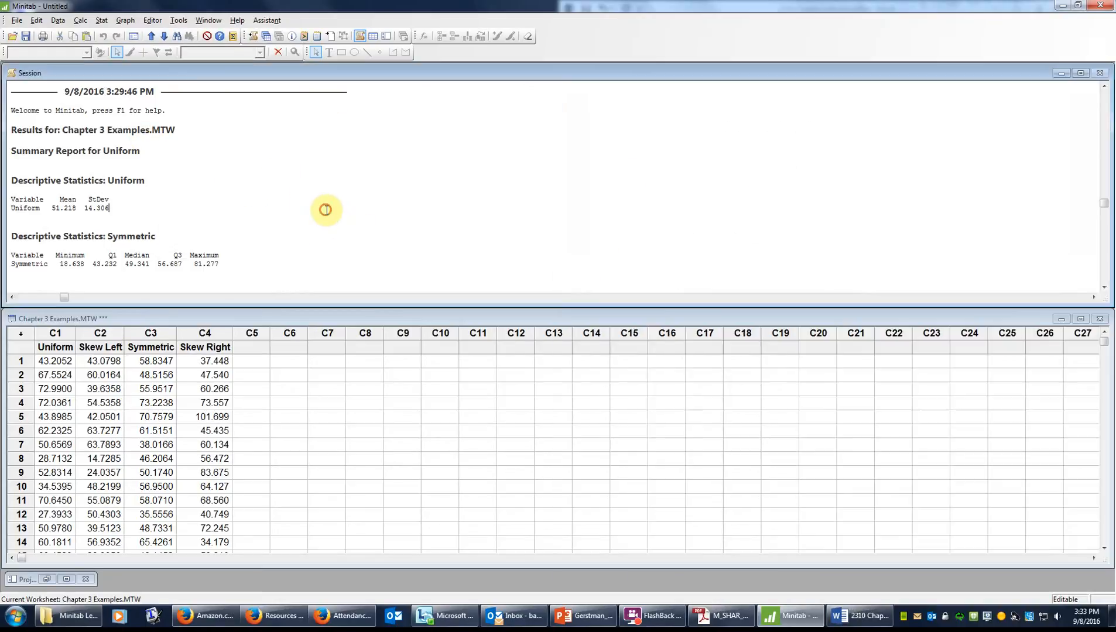
click(127, 21)
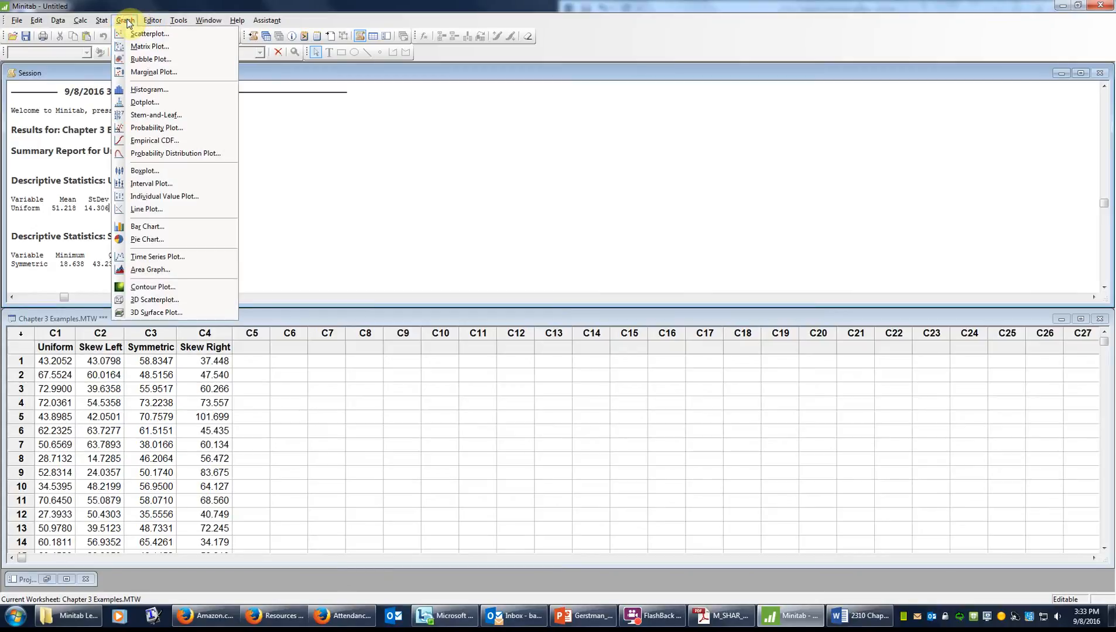
click(131, 91)
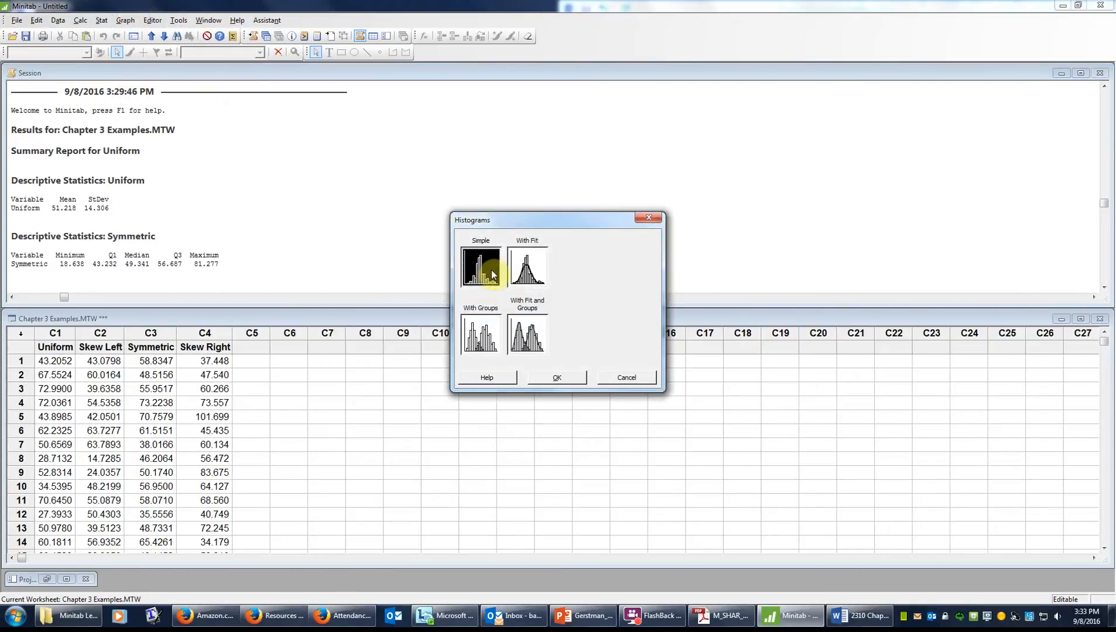
click(573, 378)
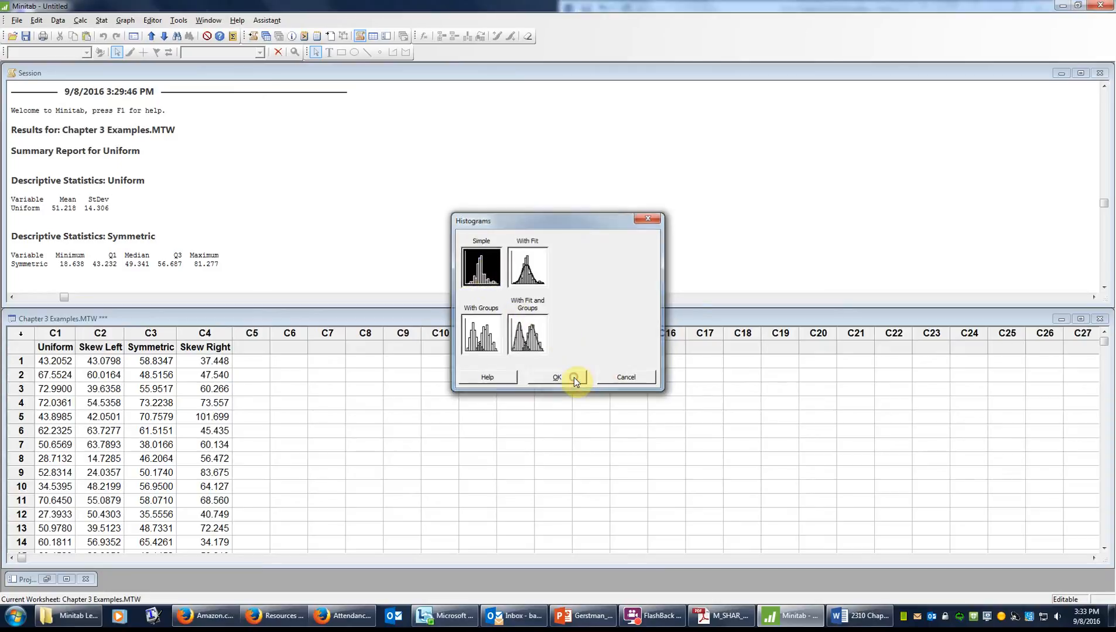
double_click(445, 228)
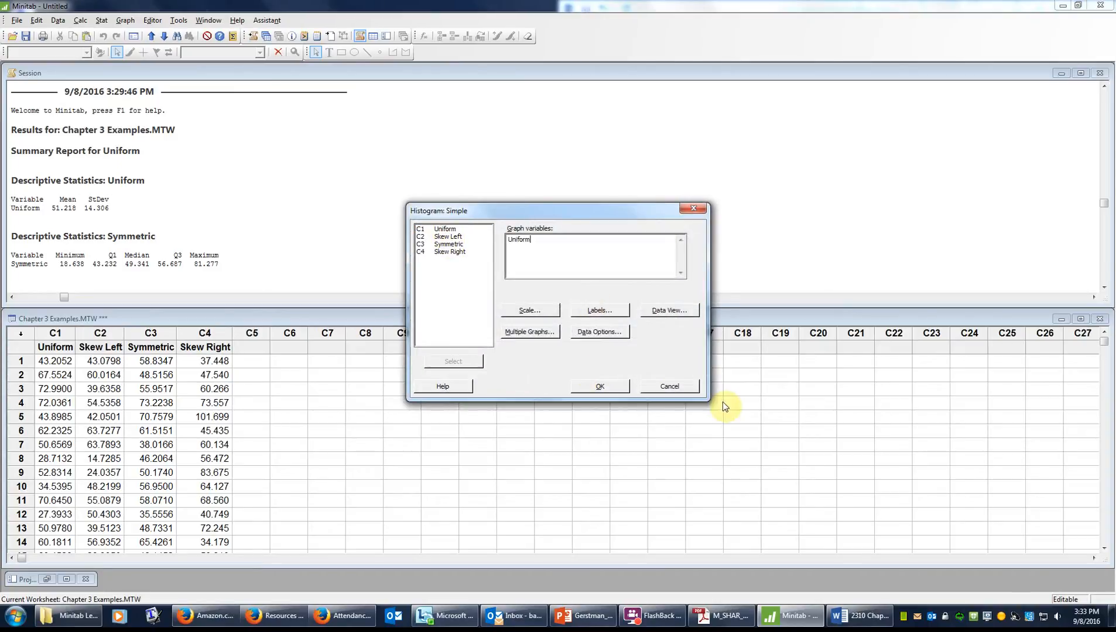
Create the histogram with the title "Uniform Data" and y-value data labels, and move and enlarge its graph window
click(606, 309)
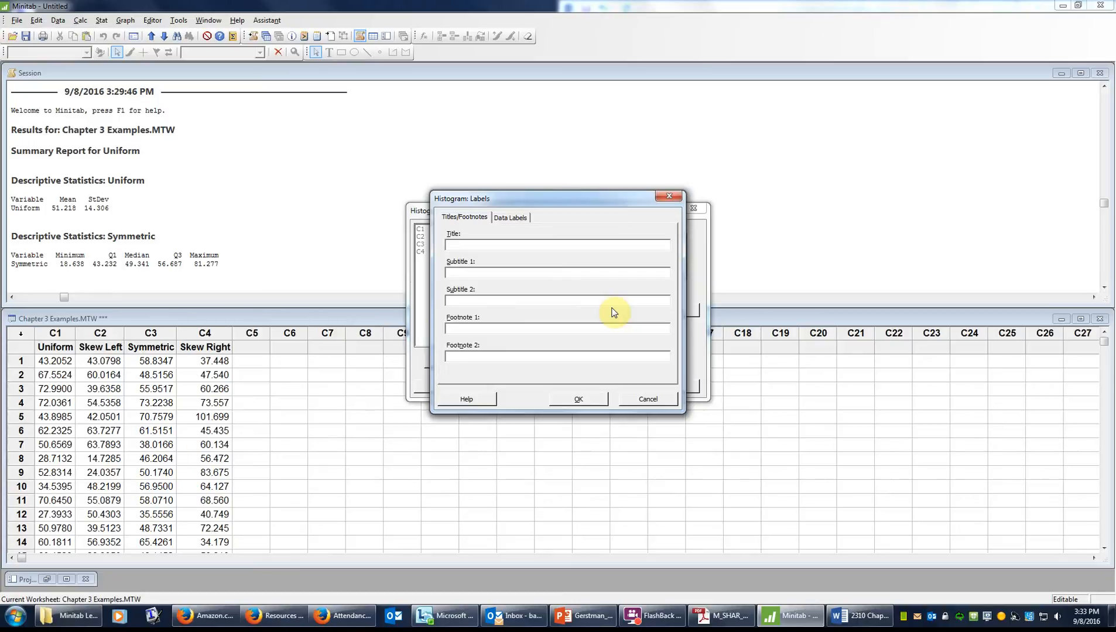
text(Uniform Data)
click(512, 220)
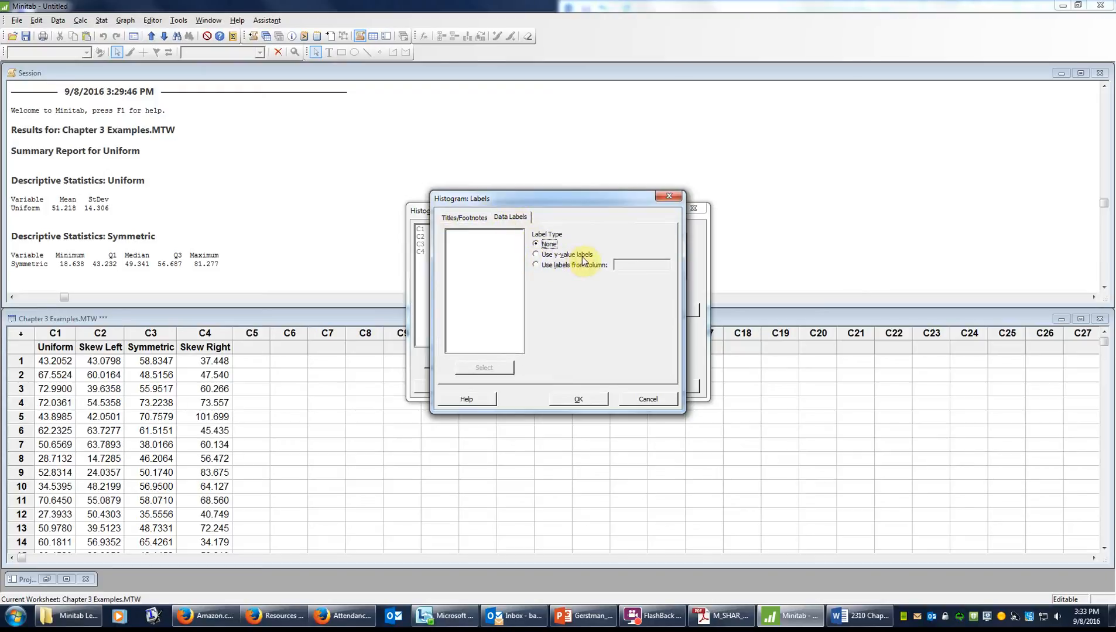
click(537, 255)
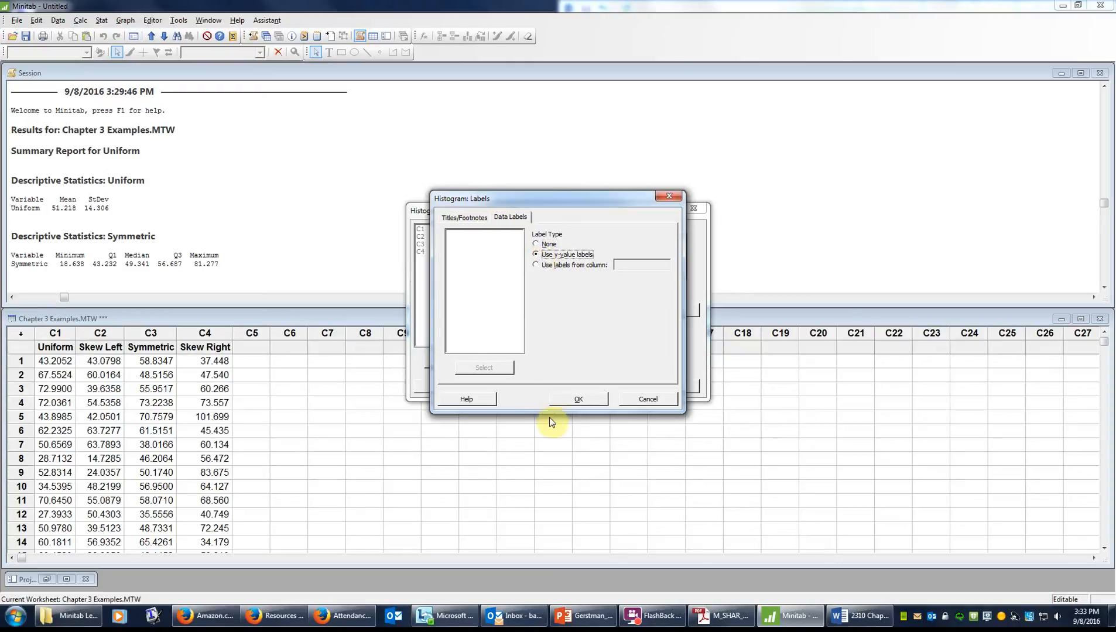
click(567, 400)
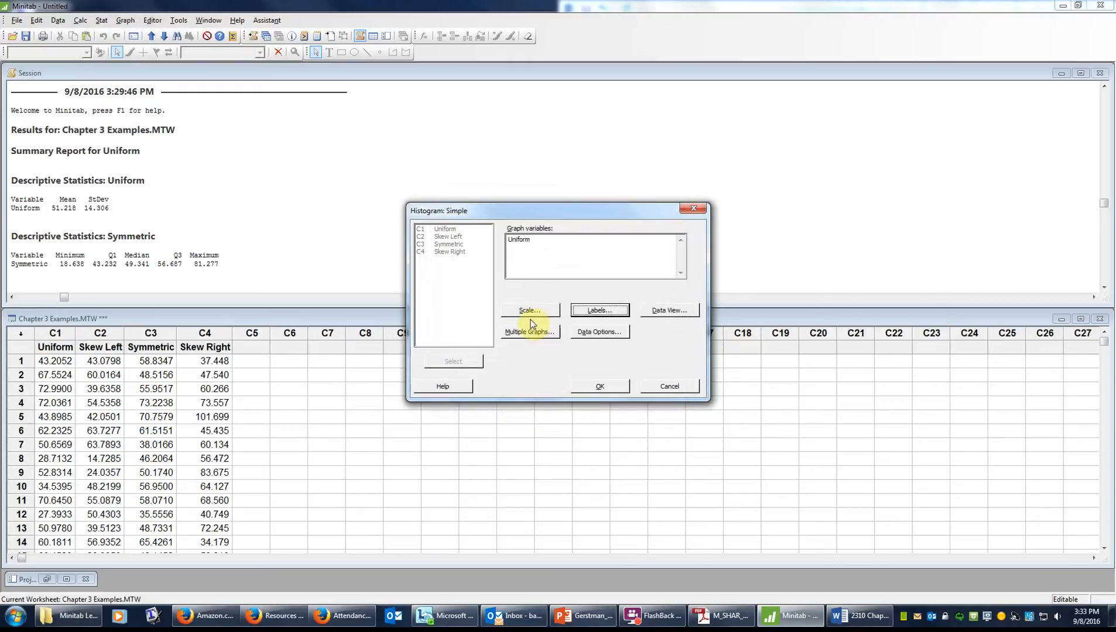
click(600, 387)
drag(214, 91, 501, 89)
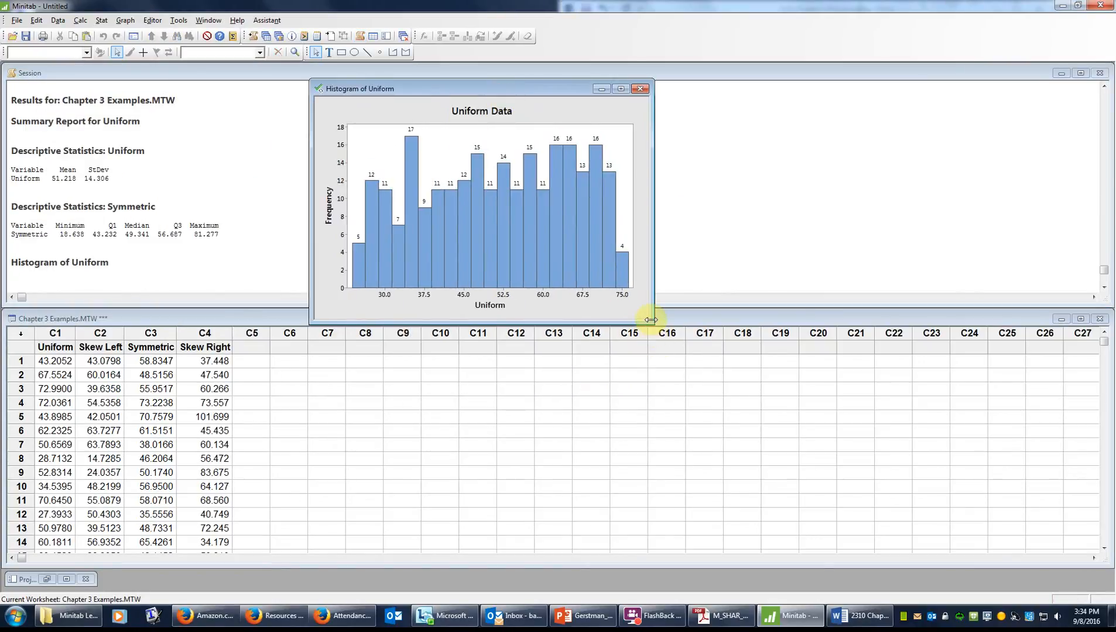
drag(649, 320, 895, 485)
click(670, 623)
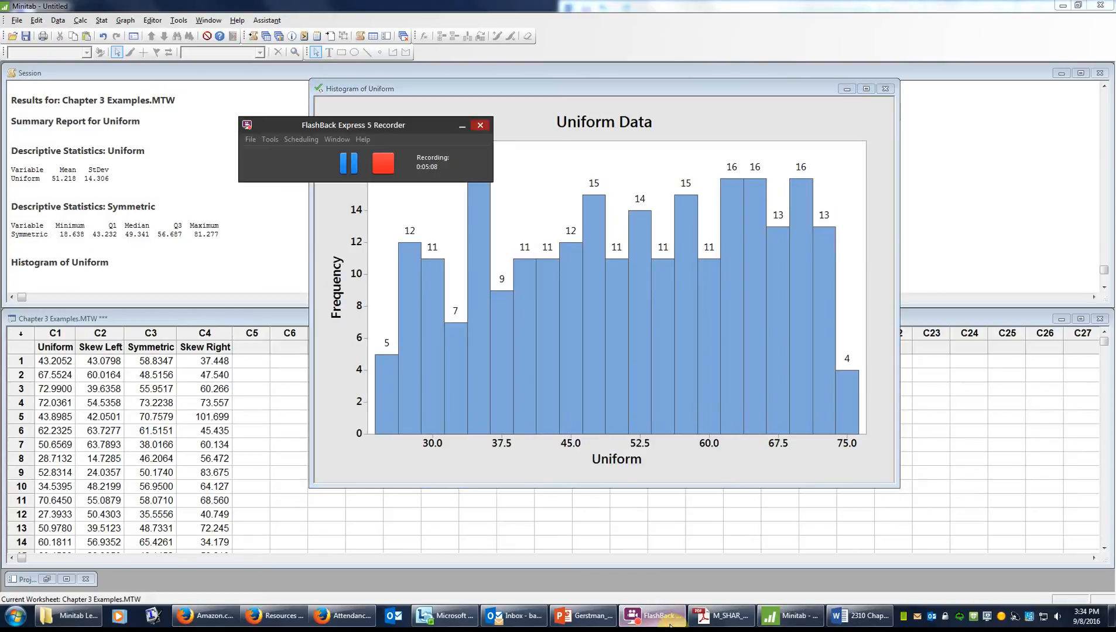
click(462, 126)
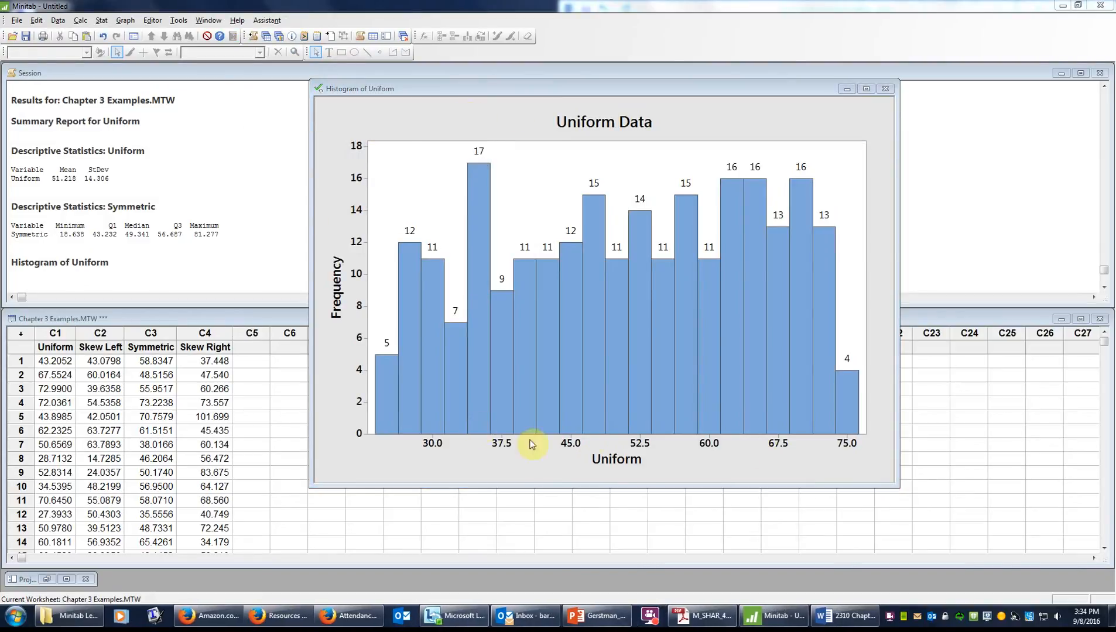
click(650, 617)
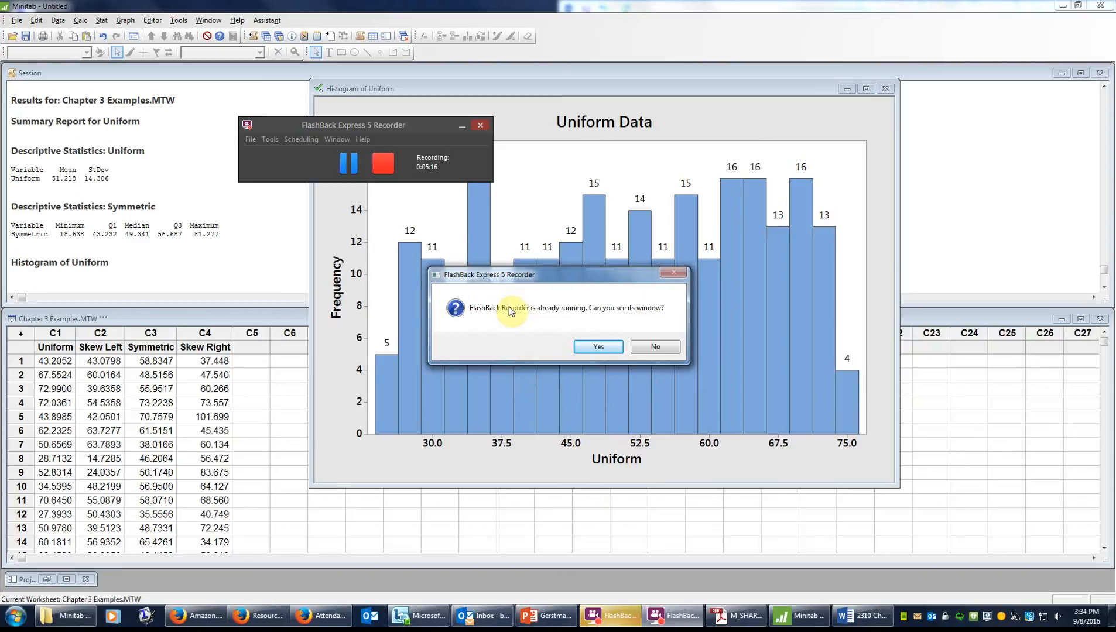
click(609, 354)
click(462, 125)
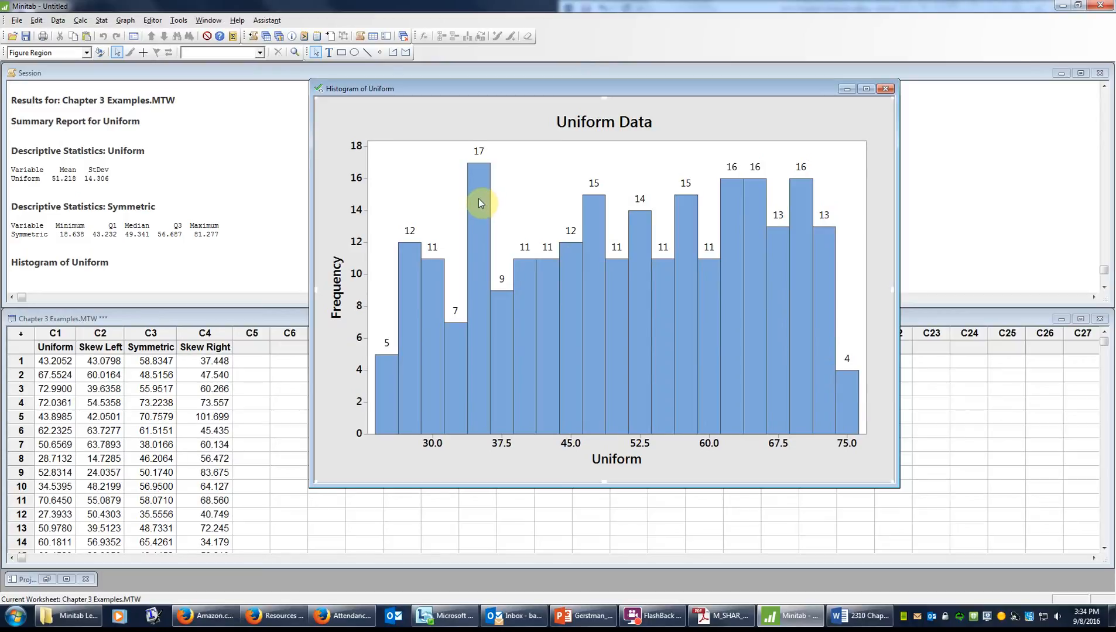
Minimize the Uniform histogram and set up another simple histogram with Skew Left, Symmetric and Skew Right as graph variables
mouse_move(479, 199)
click(847, 89)
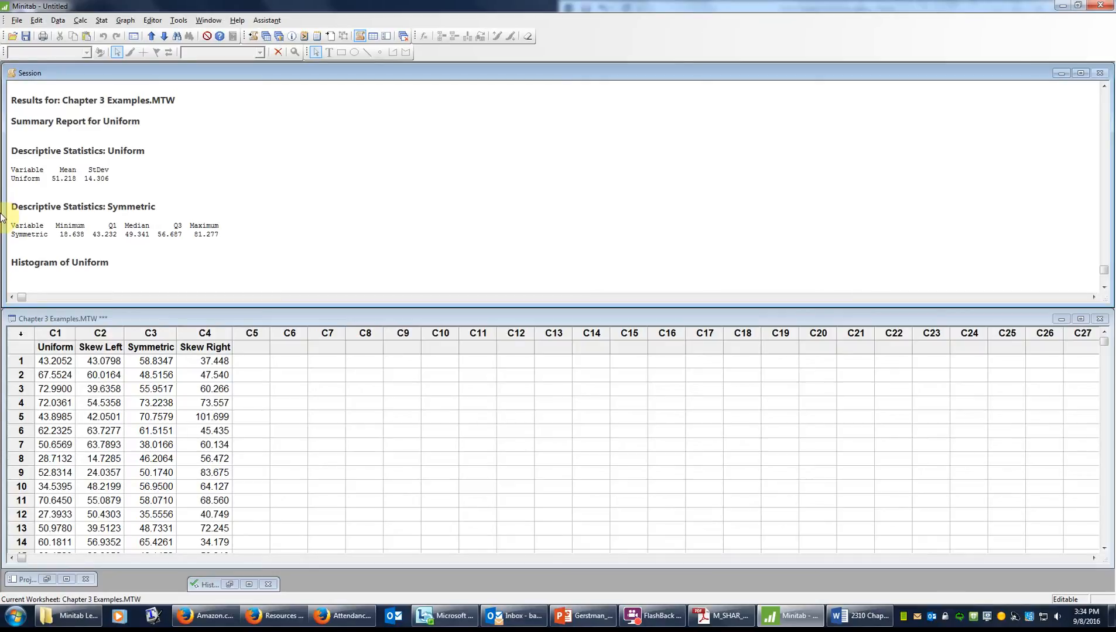
click(124, 21)
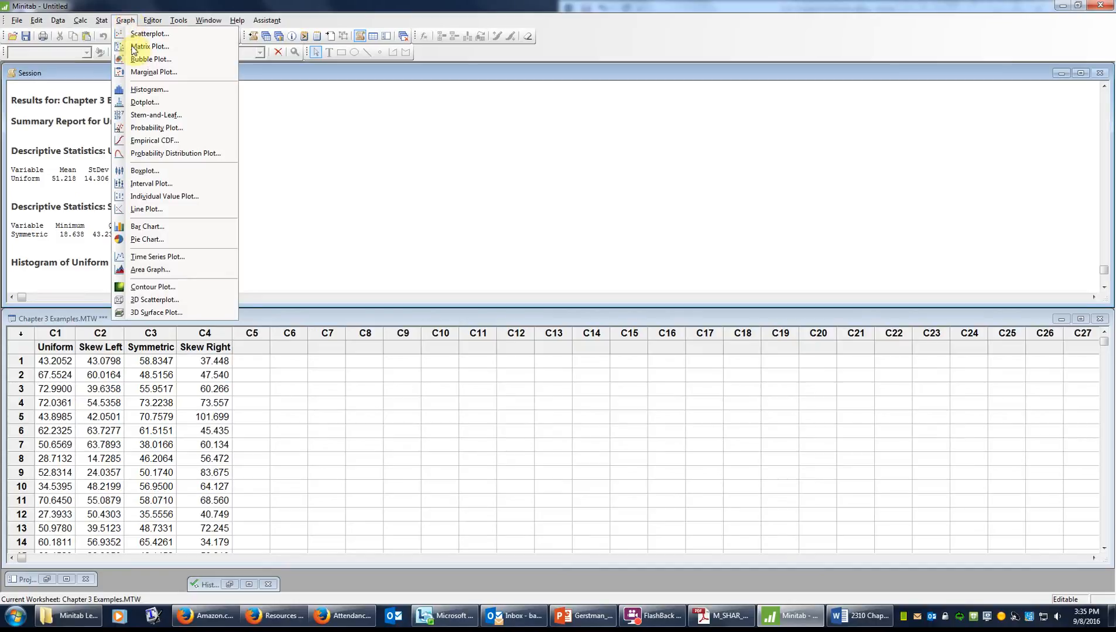
click(130, 89)
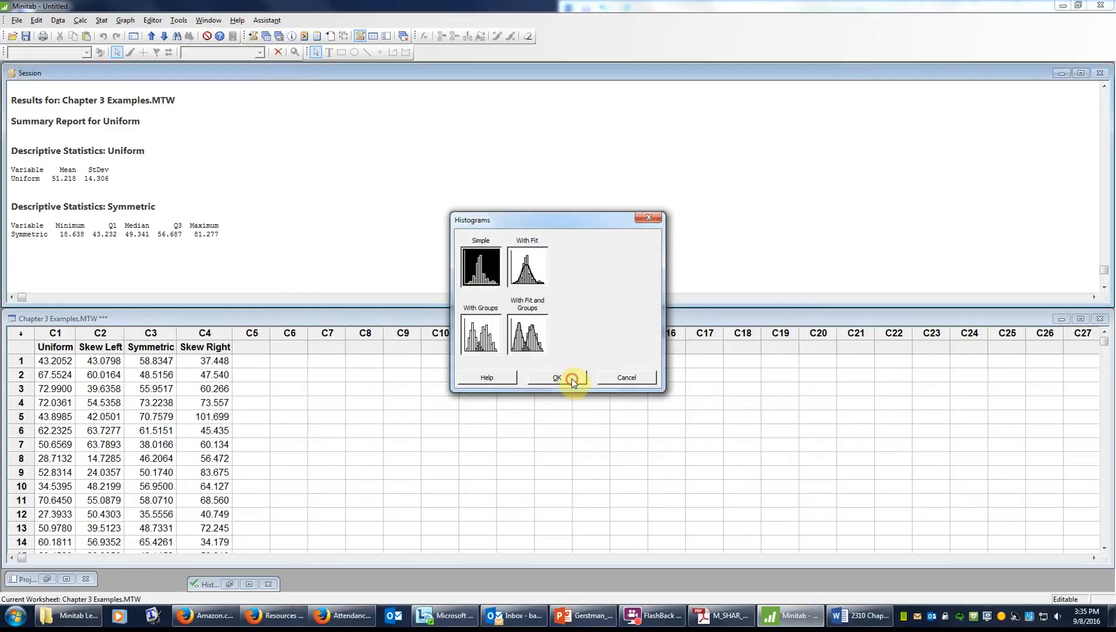
click(572, 380)
double_click(448, 236)
double_click(449, 245)
click(460, 253)
double_click(460, 252)
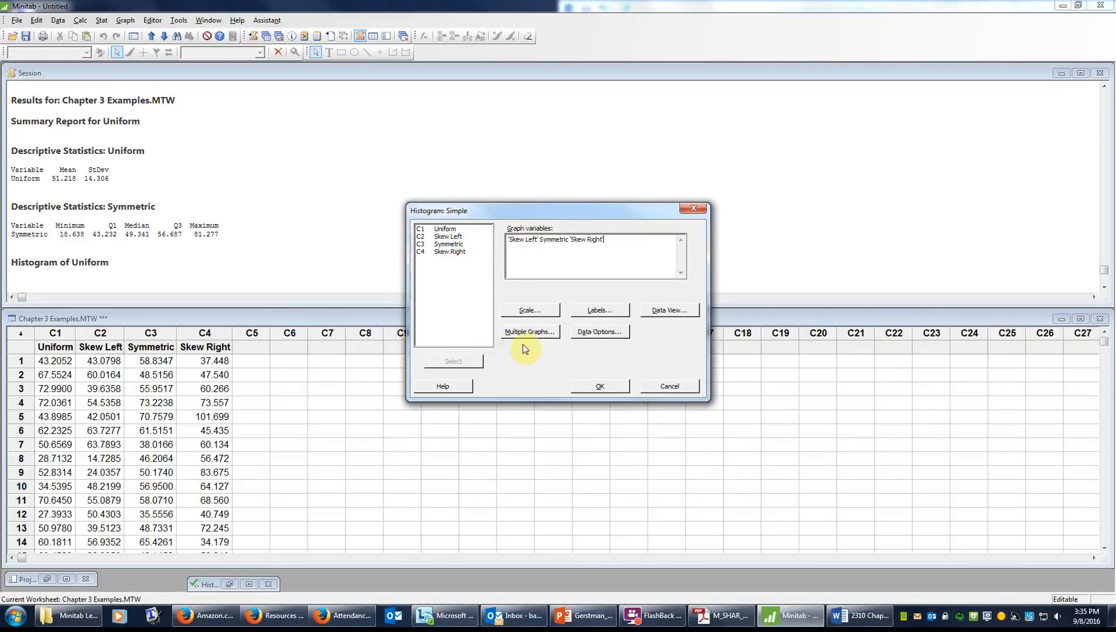
Create the histograms in separate panels of the same graph with same Y and same X including bins, and enlarge and reposition the graph window
click(534, 334)
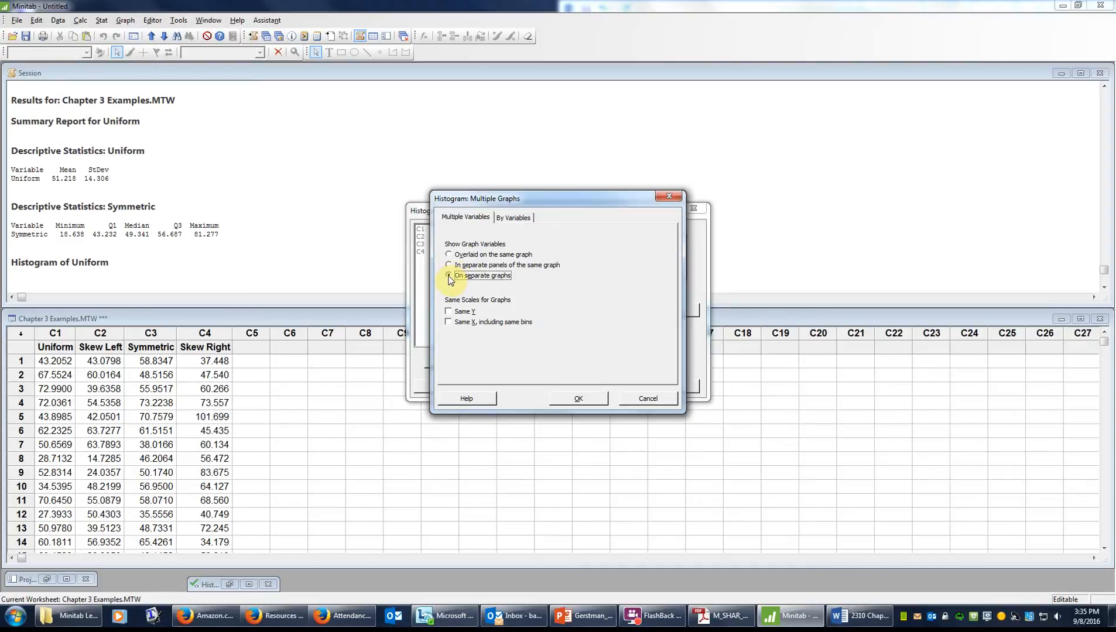
click(449, 265)
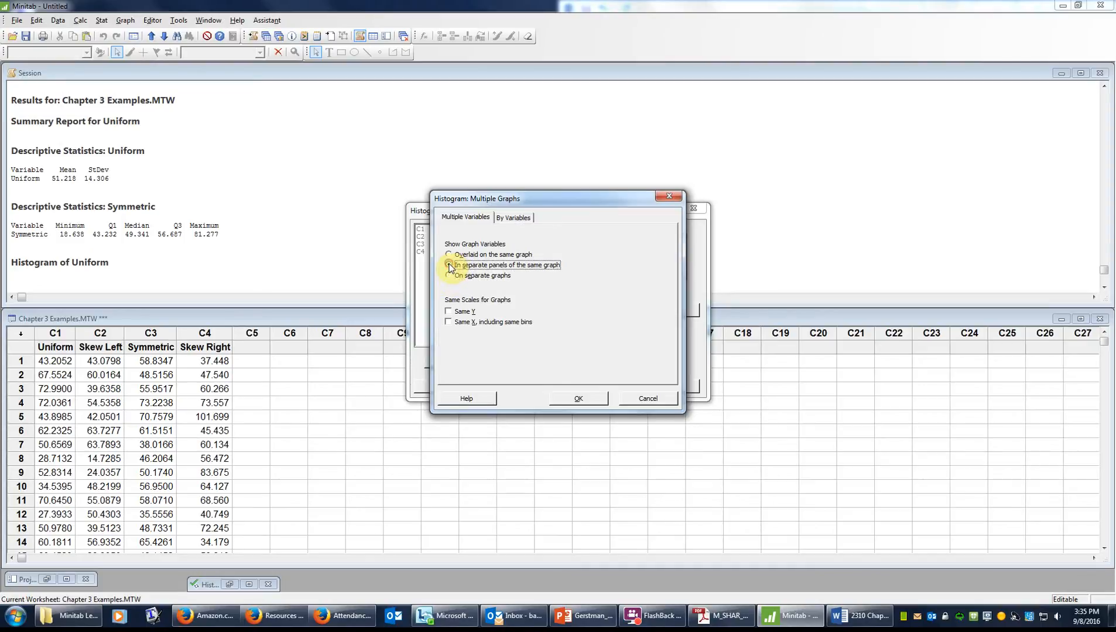
click(448, 312)
click(448, 322)
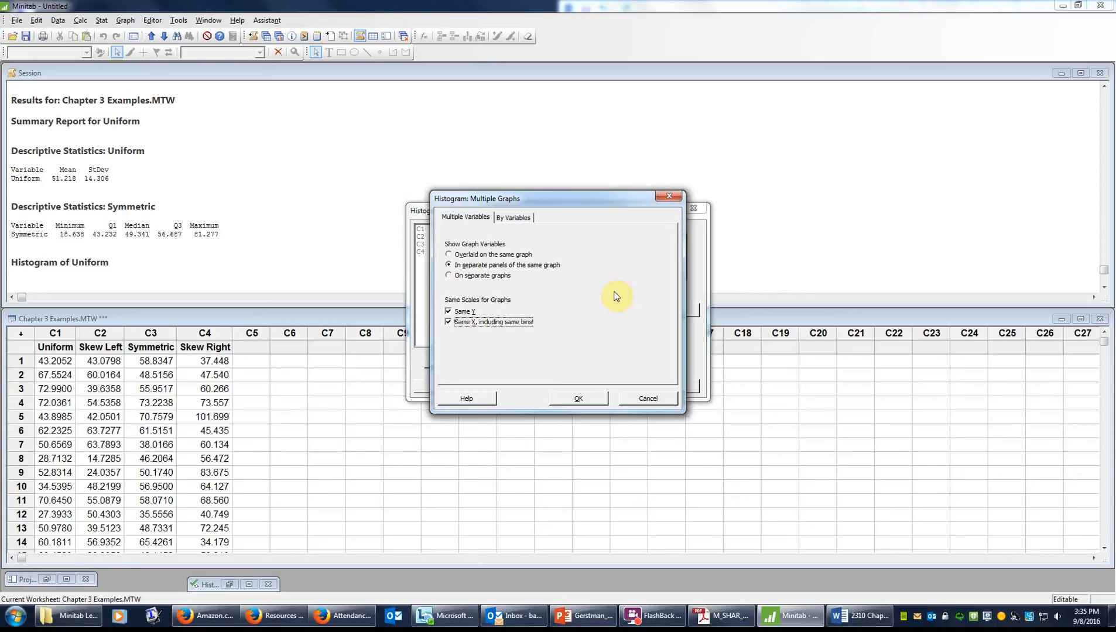
click(597, 399)
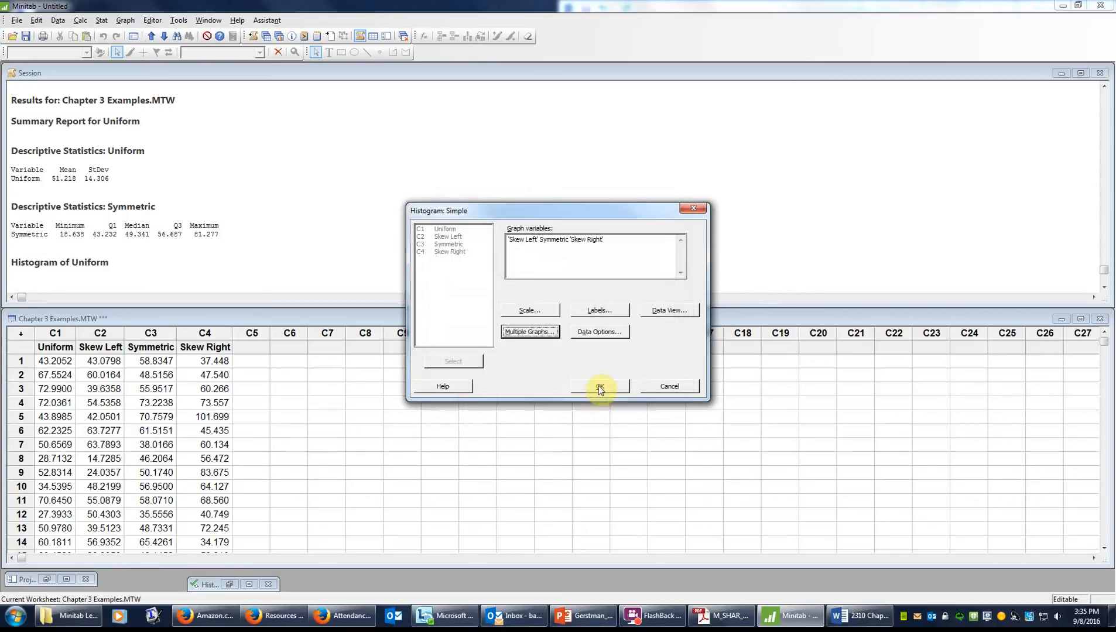
click(598, 386)
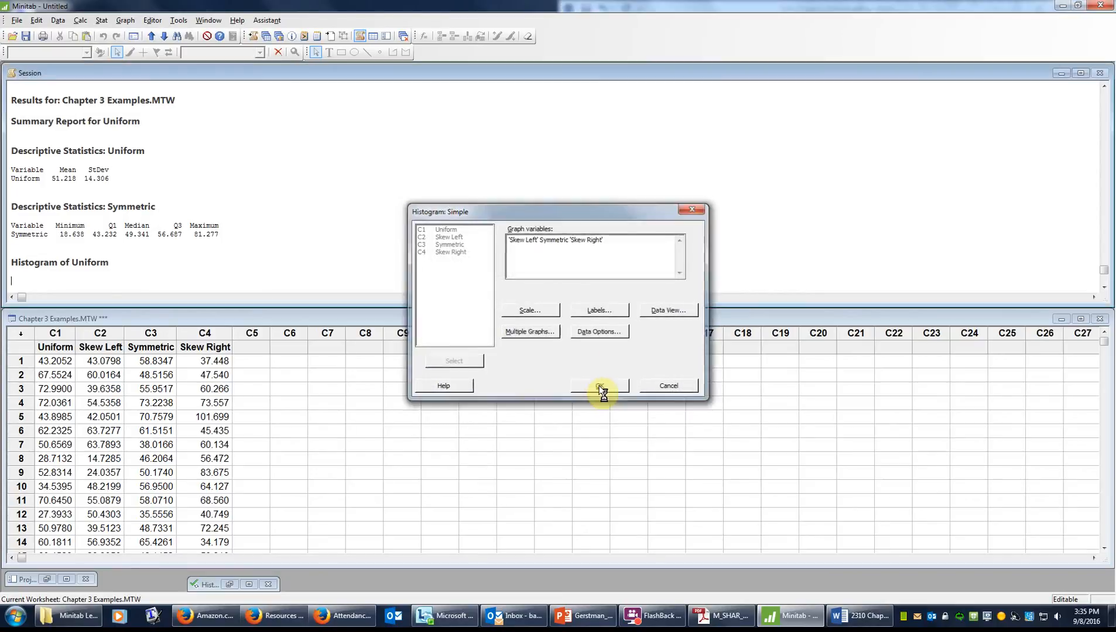
drag(380, 342, 693, 551)
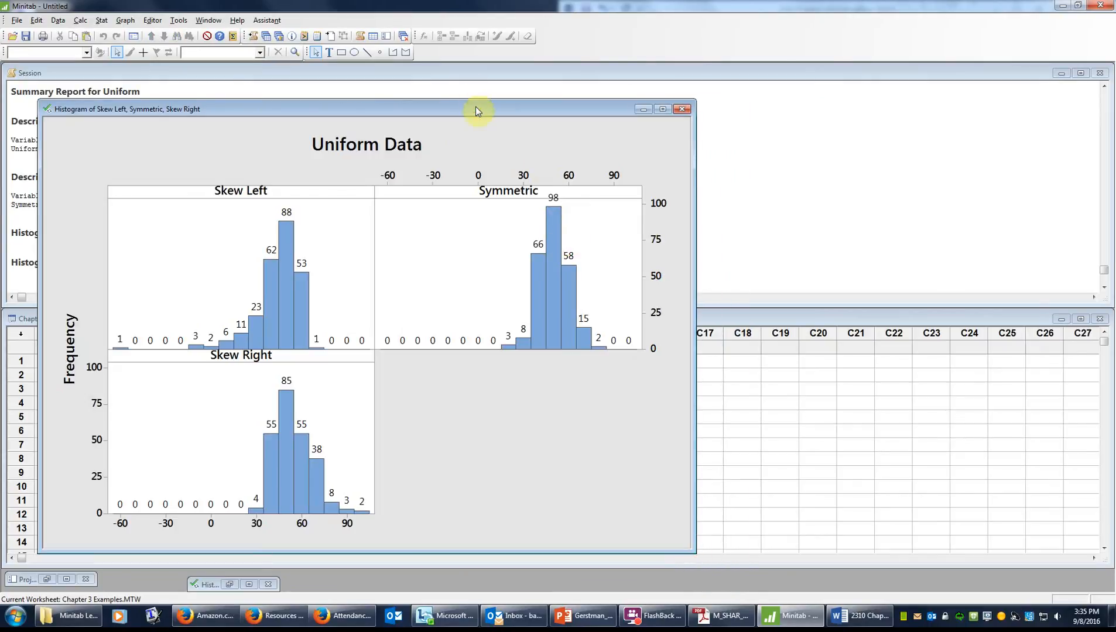
drag(476, 106, 677, 70)
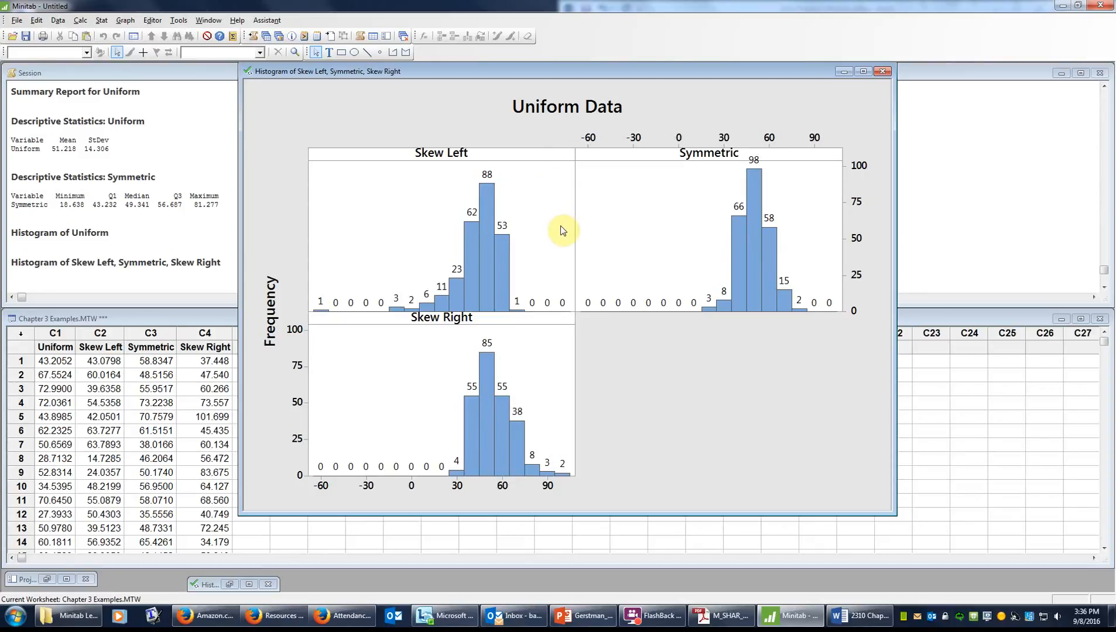
Close the combined histogram of Skew Left, Symmetric and Skew Right without saving it to a separate file
click(884, 71)
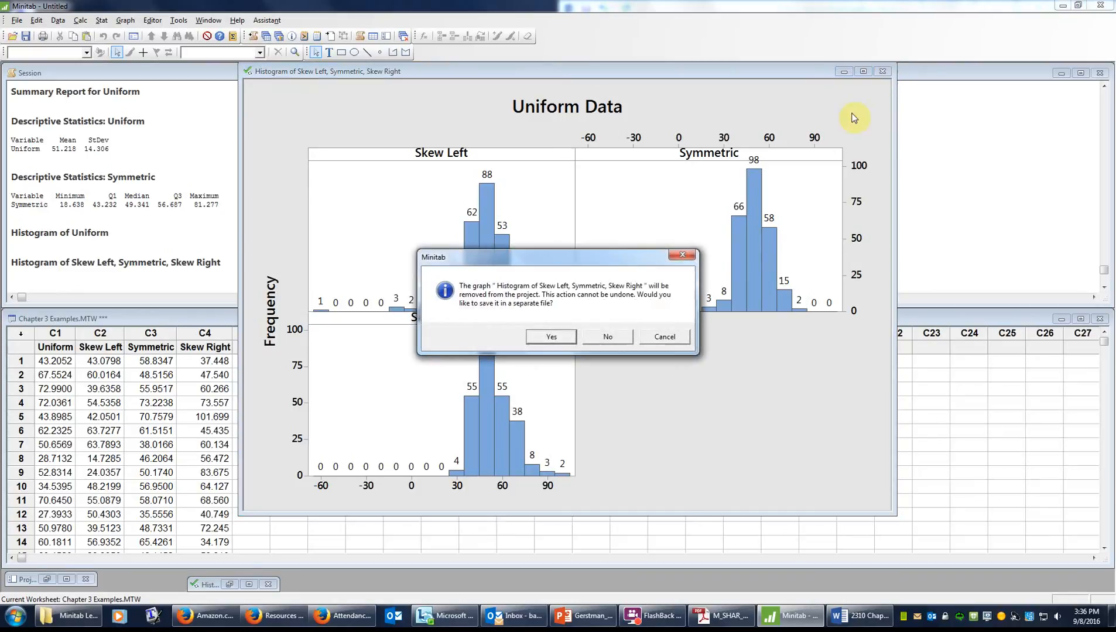
click(608, 341)
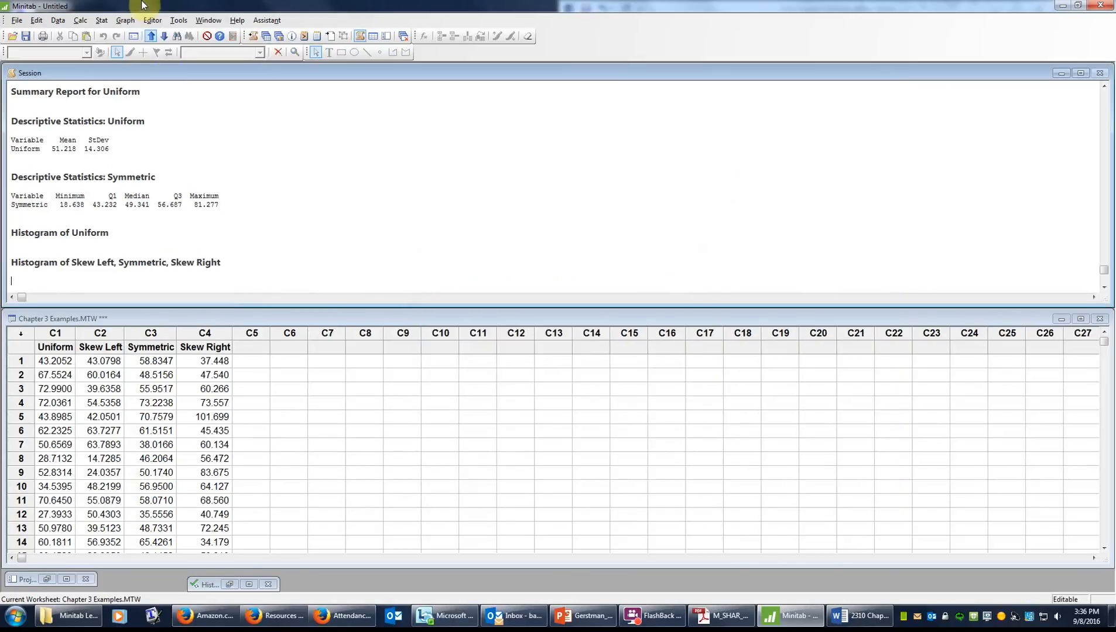
click(101, 20)
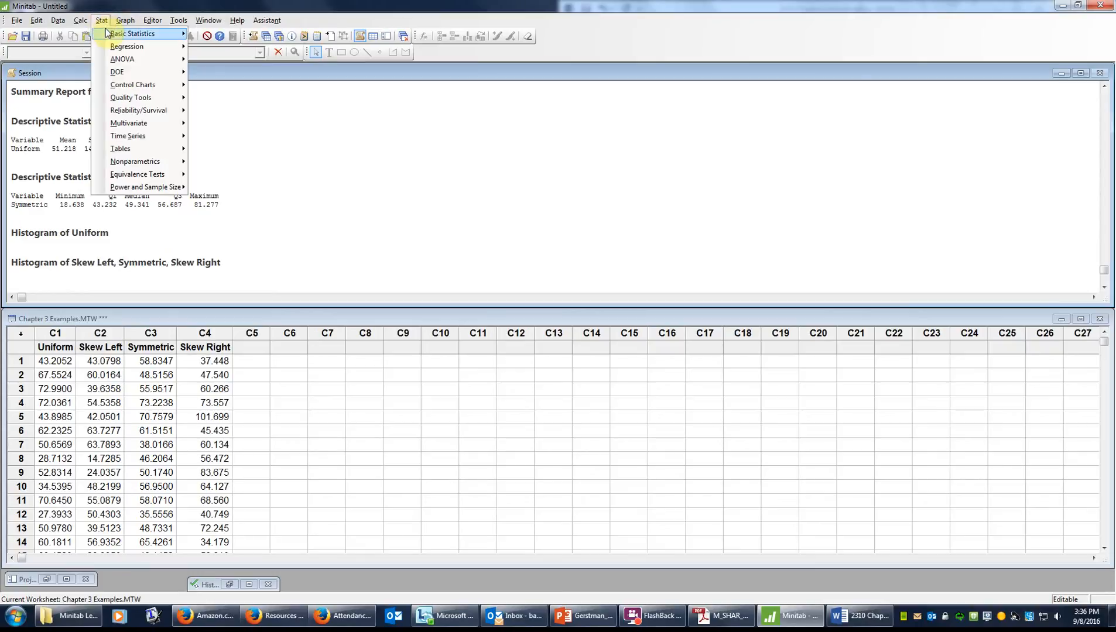
mouse_move(114, 33)
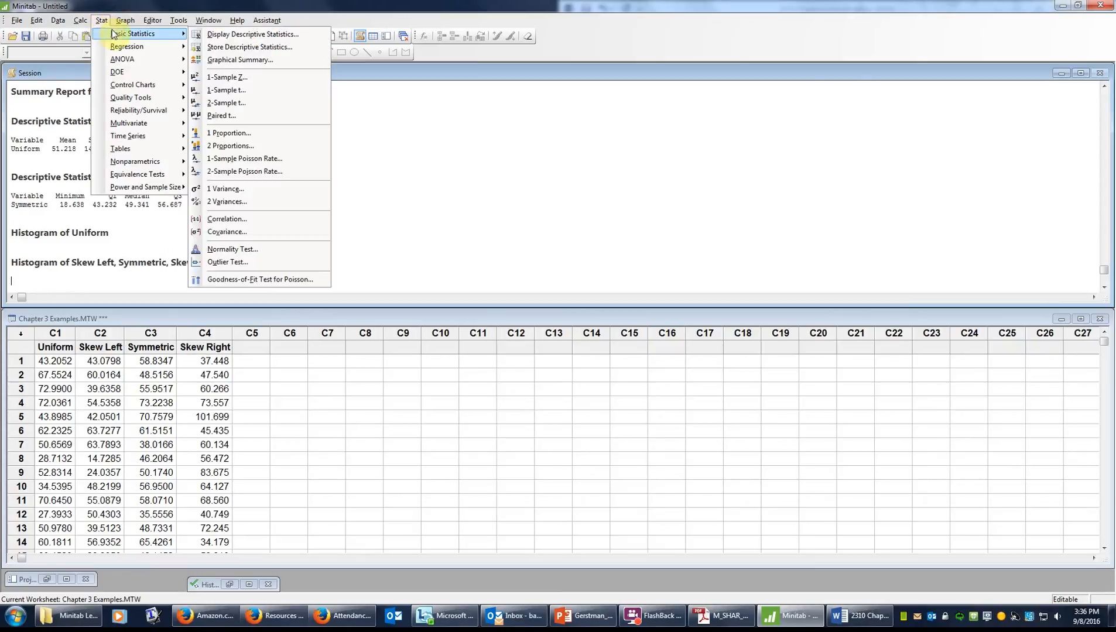
click(257, 36)
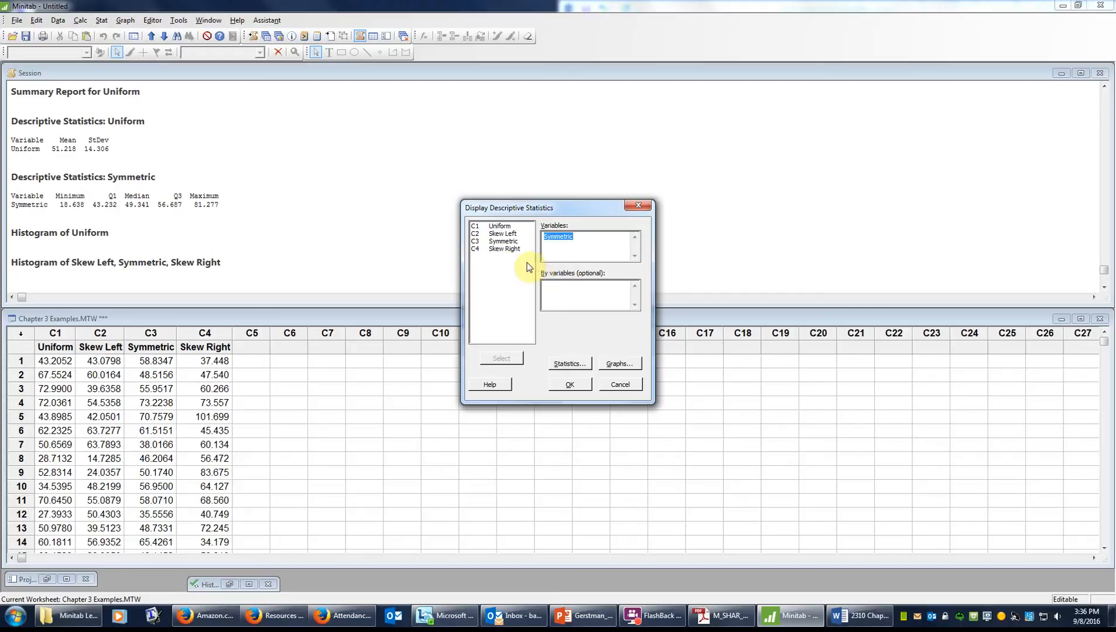
click(572, 364)
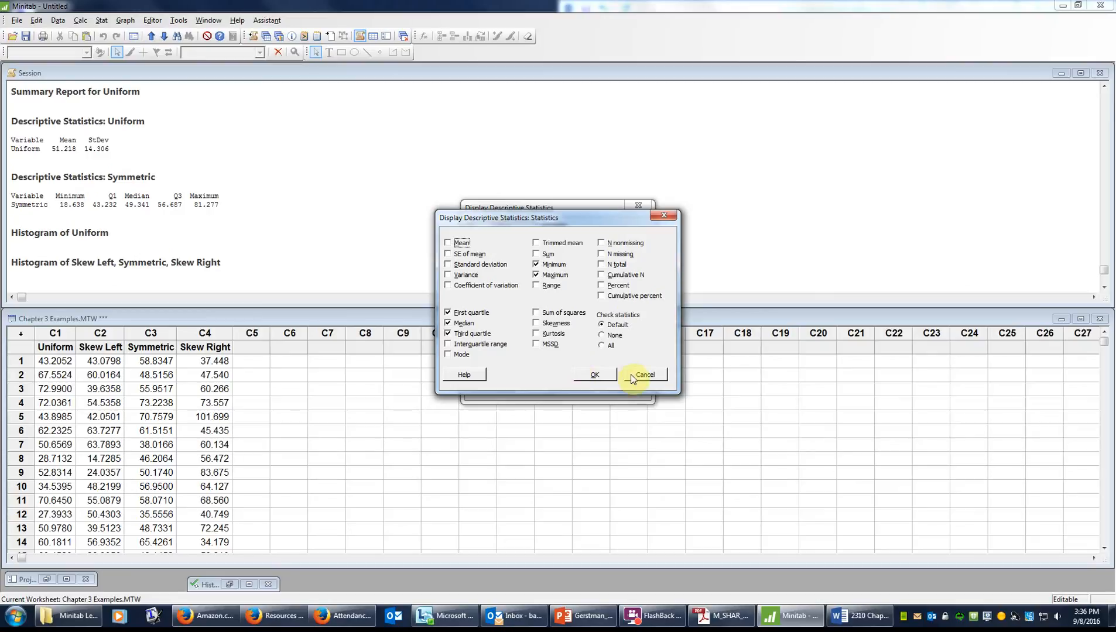
click(646, 375)
click(621, 386)
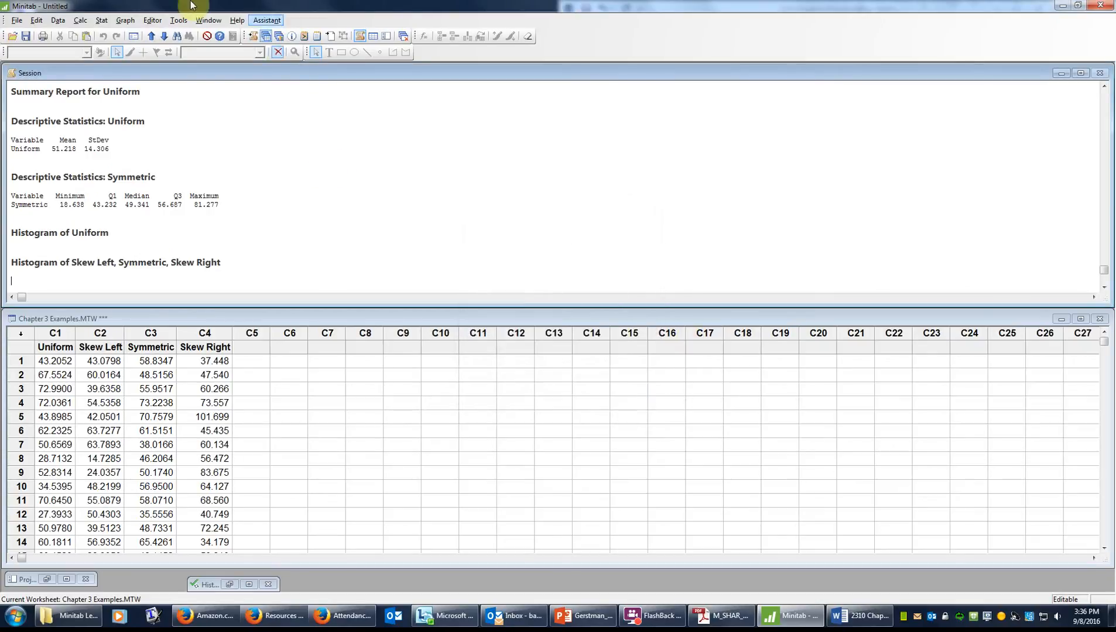
Set up a simple boxplot for one Y with Symmetric as the graph variable
click(125, 20)
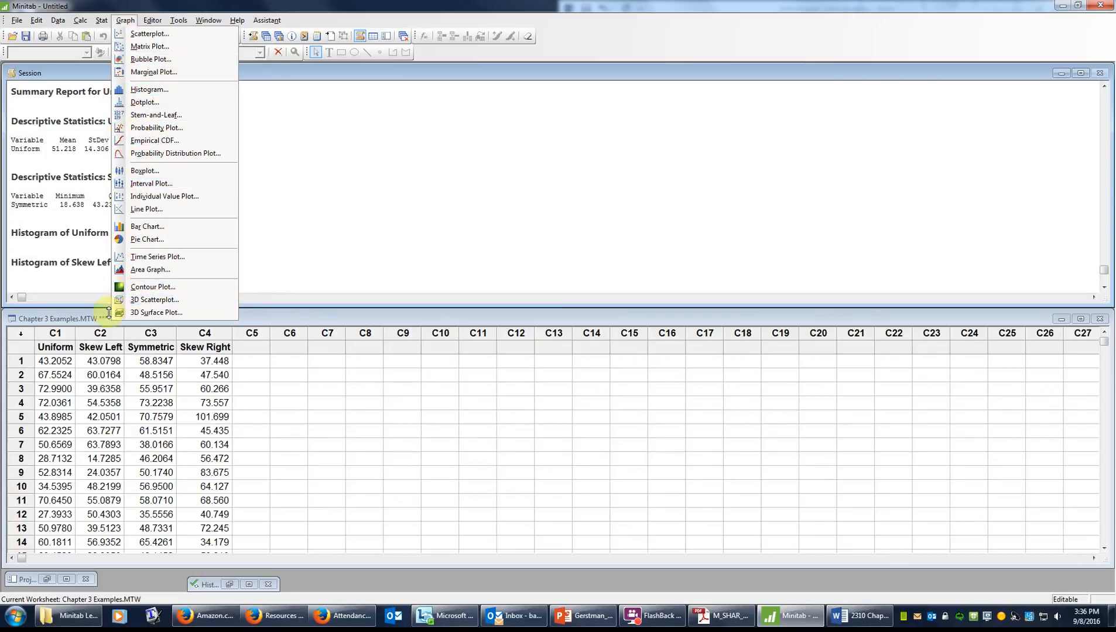
click(117, 172)
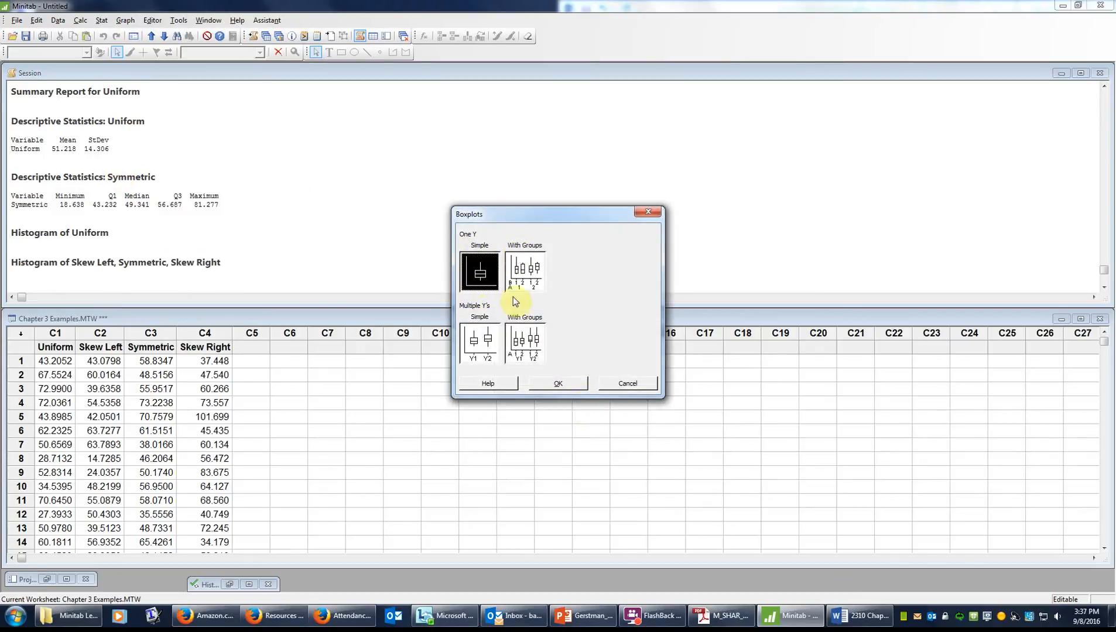
click(571, 385)
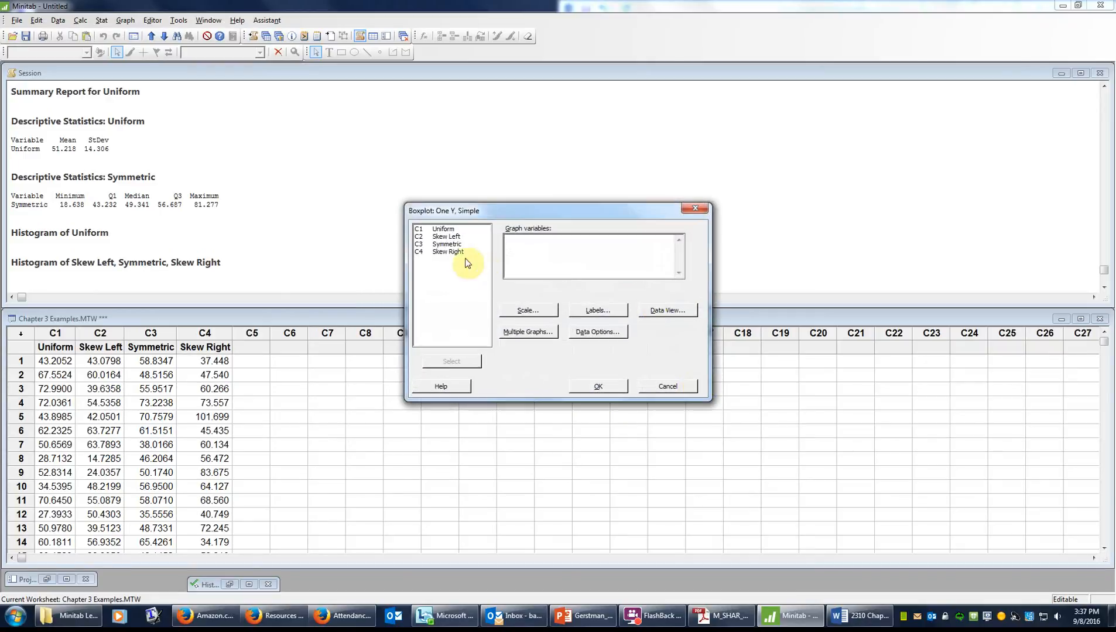
double_click(455, 244)
Review the boxplot's row subset options and its data display settings
click(597, 332)
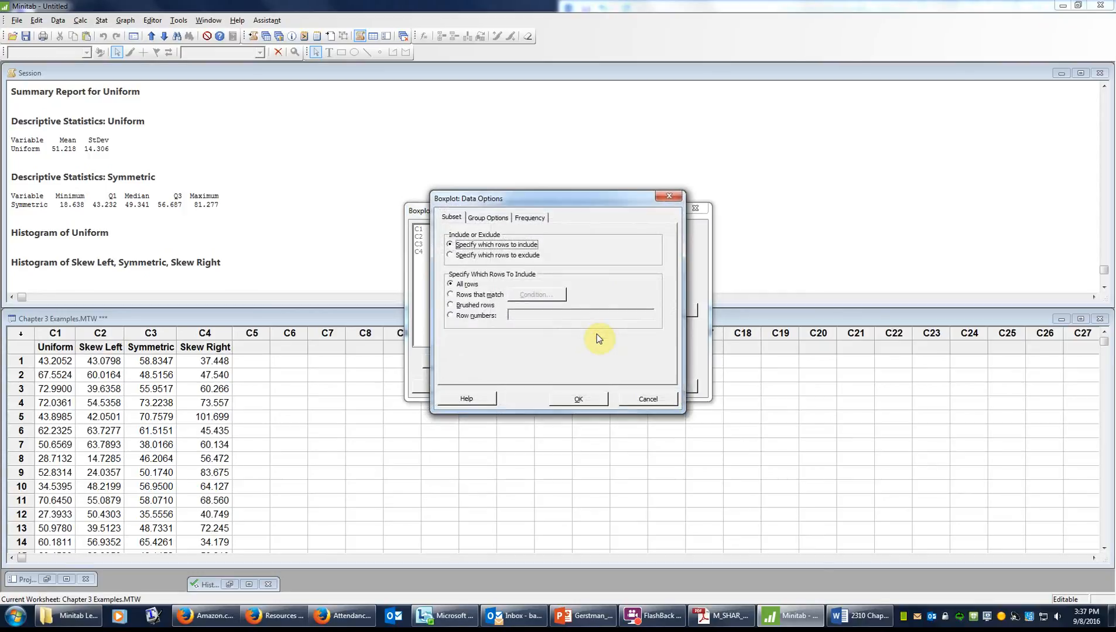
click(648, 399)
click(672, 311)
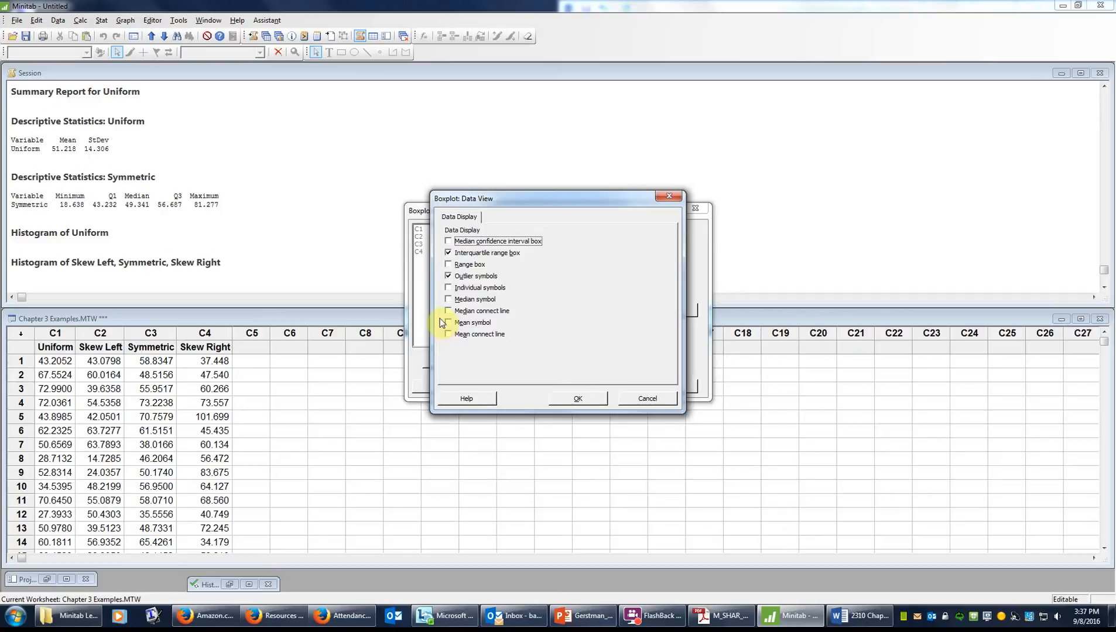
click(660, 399)
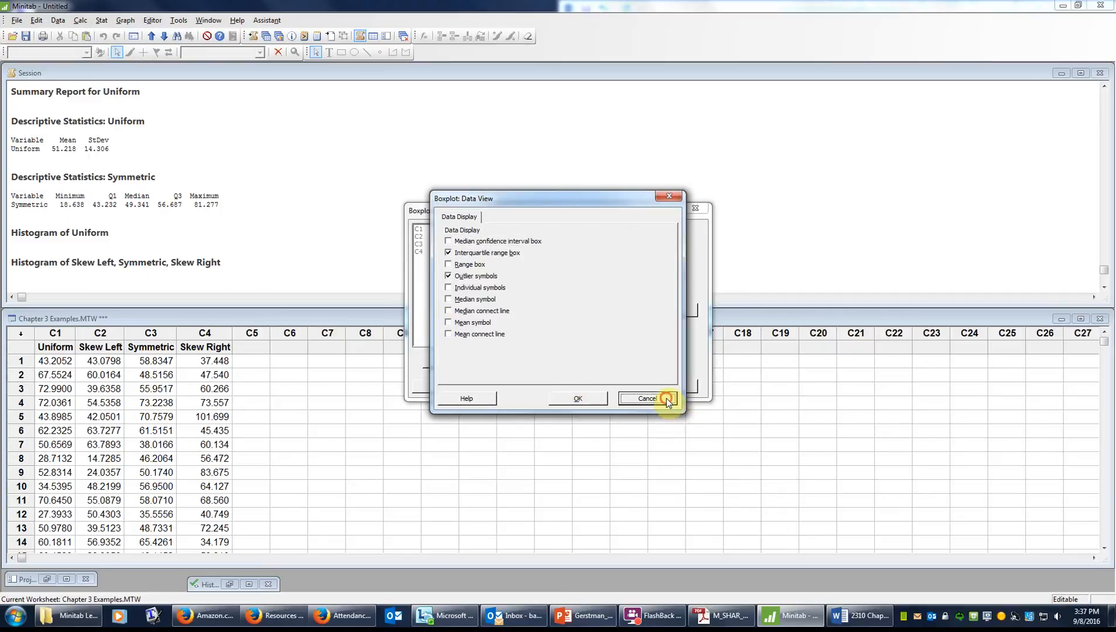
click(662, 618)
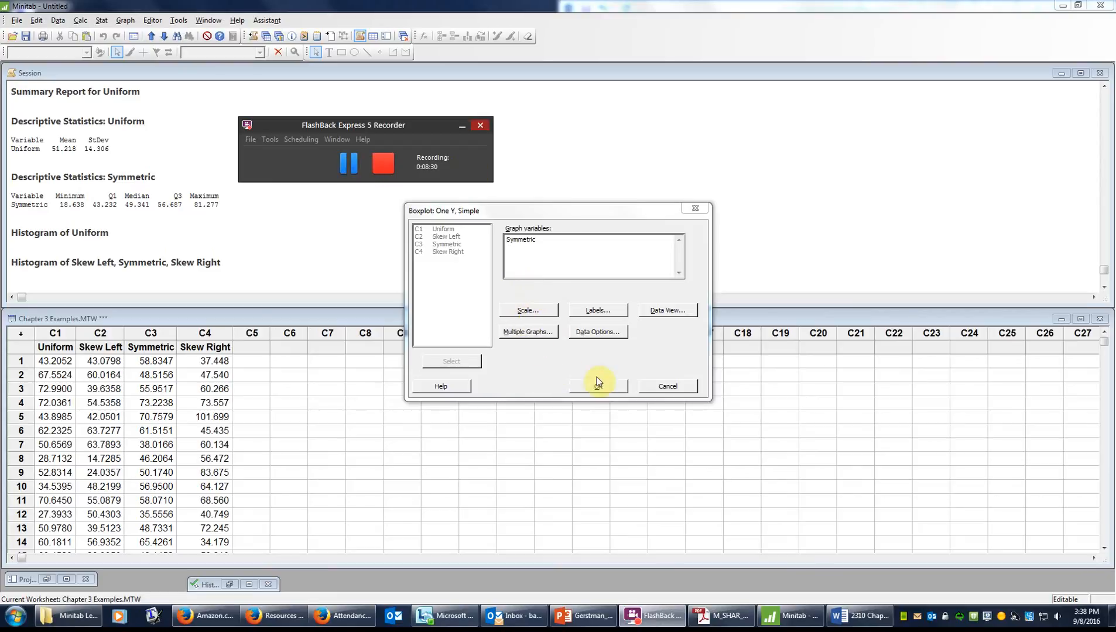
Create the boxplot of Symmetric in a repositioned, enlarged window, and close the graph without saving it
click(603, 392)
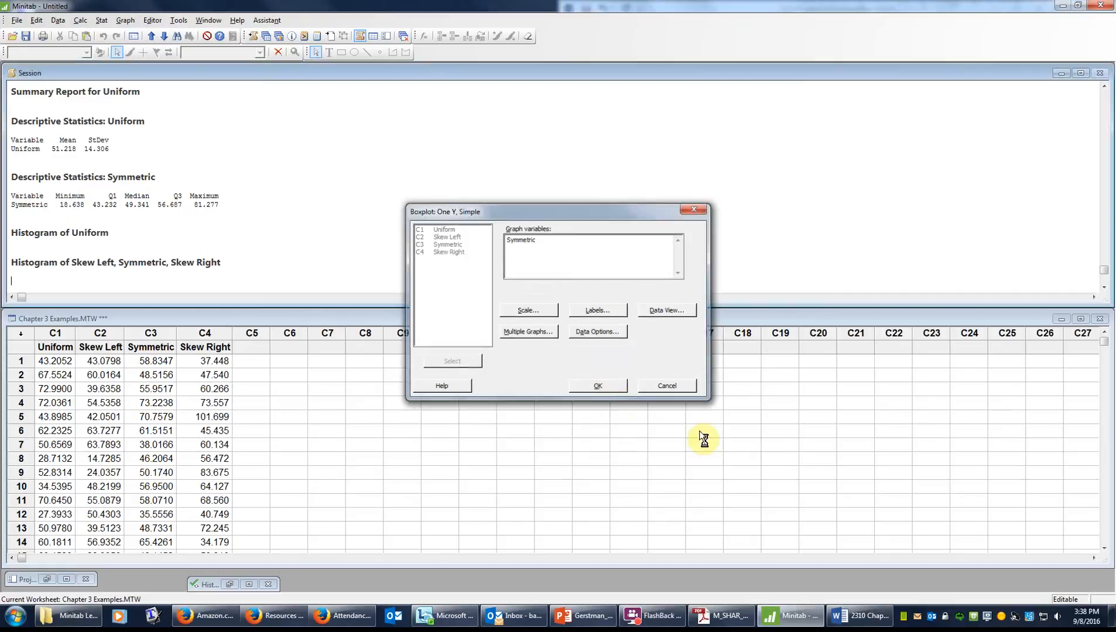
drag(277, 127, 573, 84)
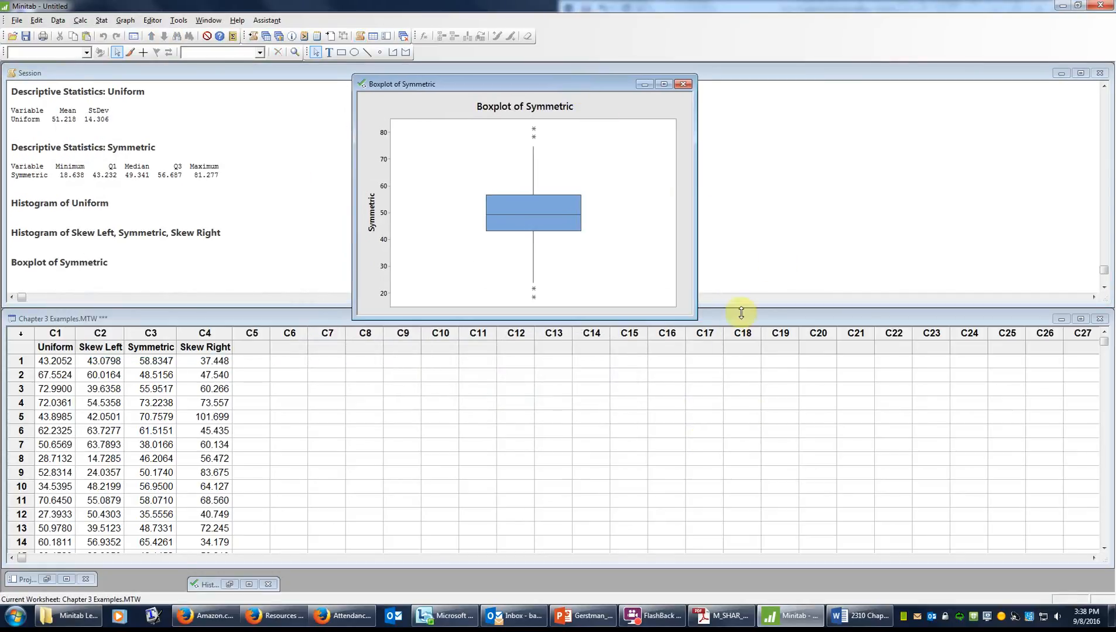
drag(697, 323, 906, 459)
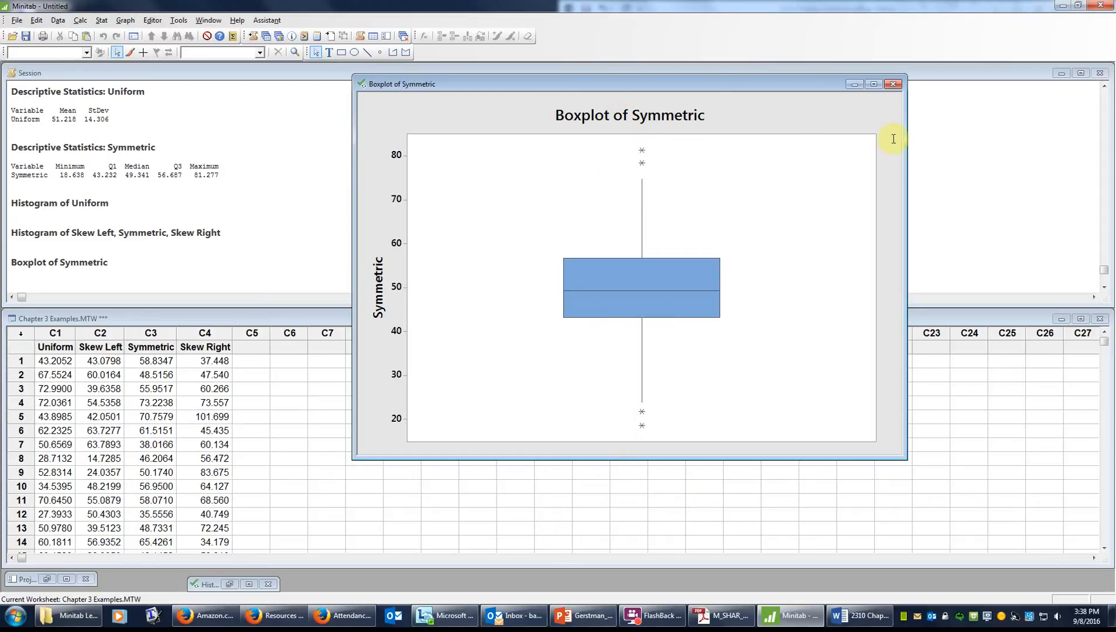
click(892, 86)
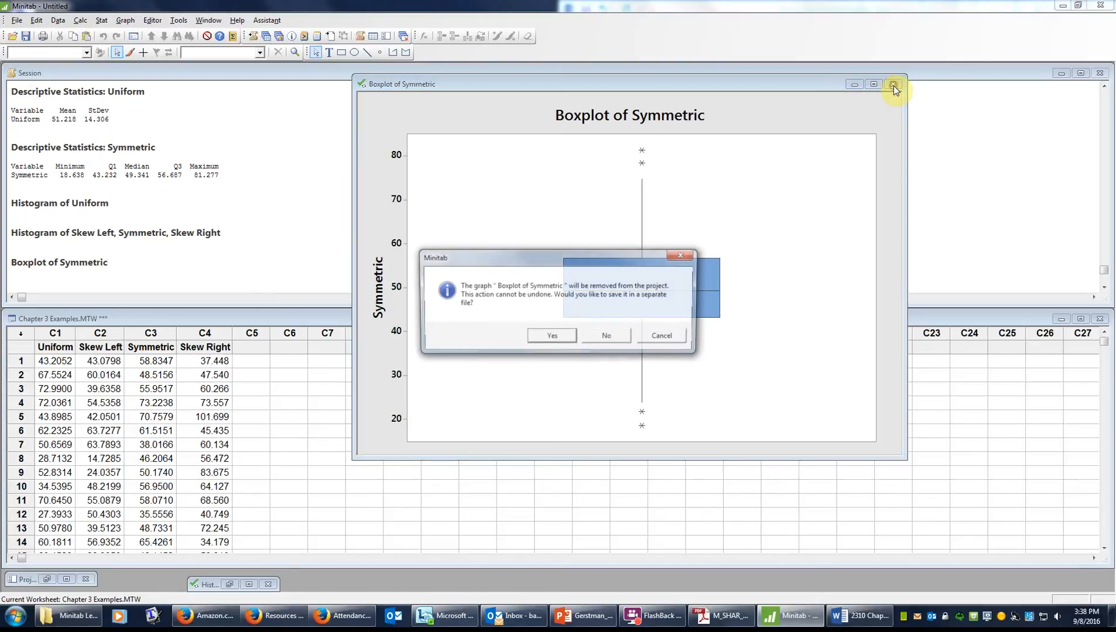
click(608, 338)
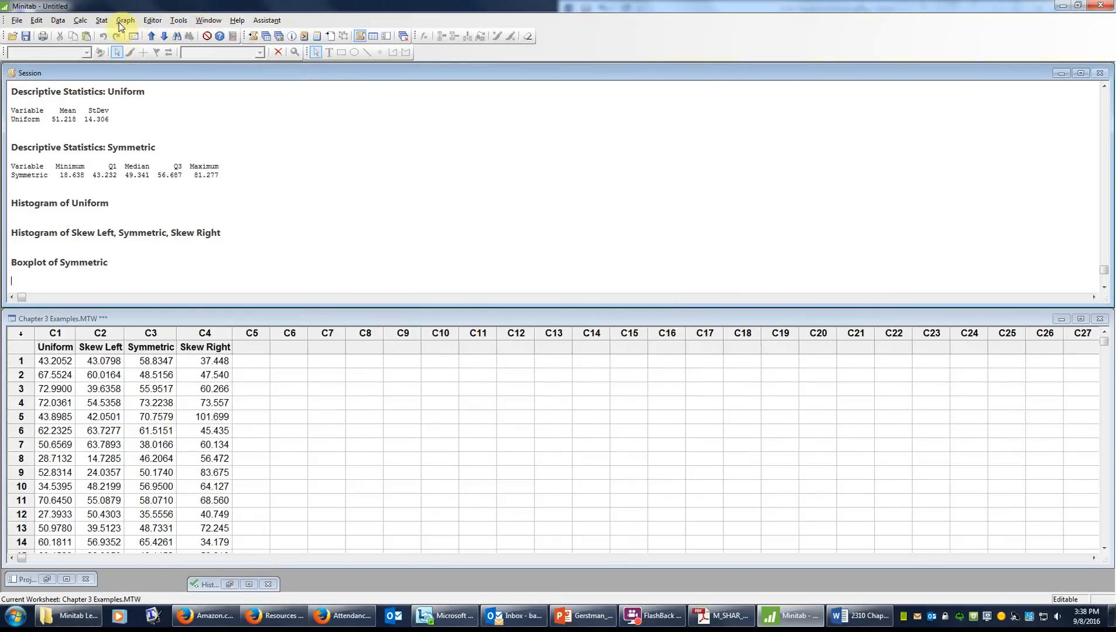
Set up another simple boxplot of Symmetric with the value and category scales transposed
click(125, 21)
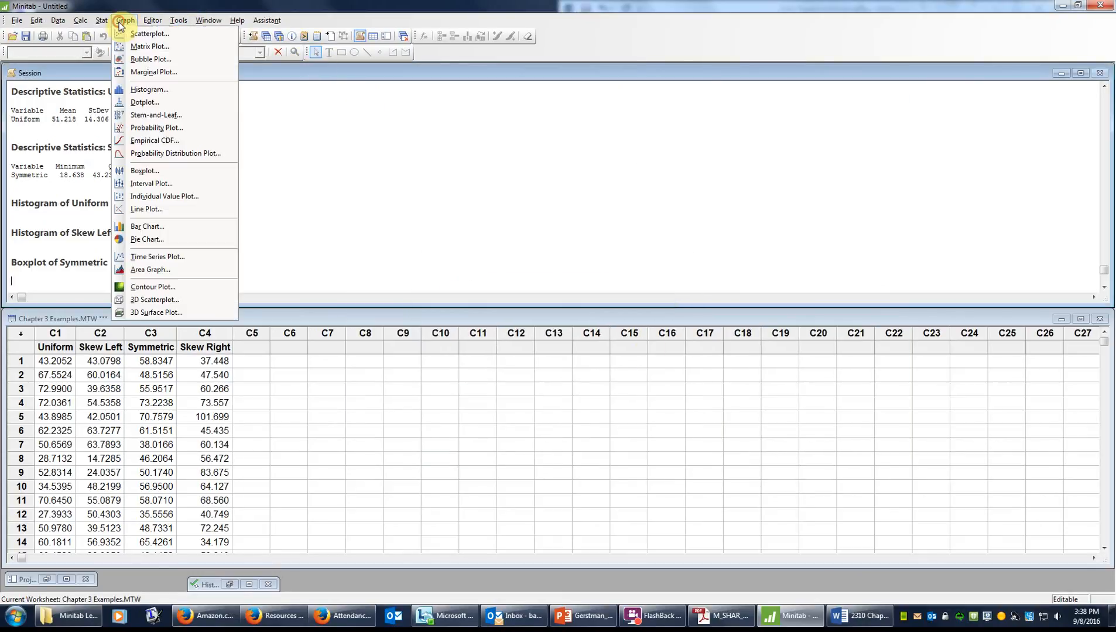
click(141, 172)
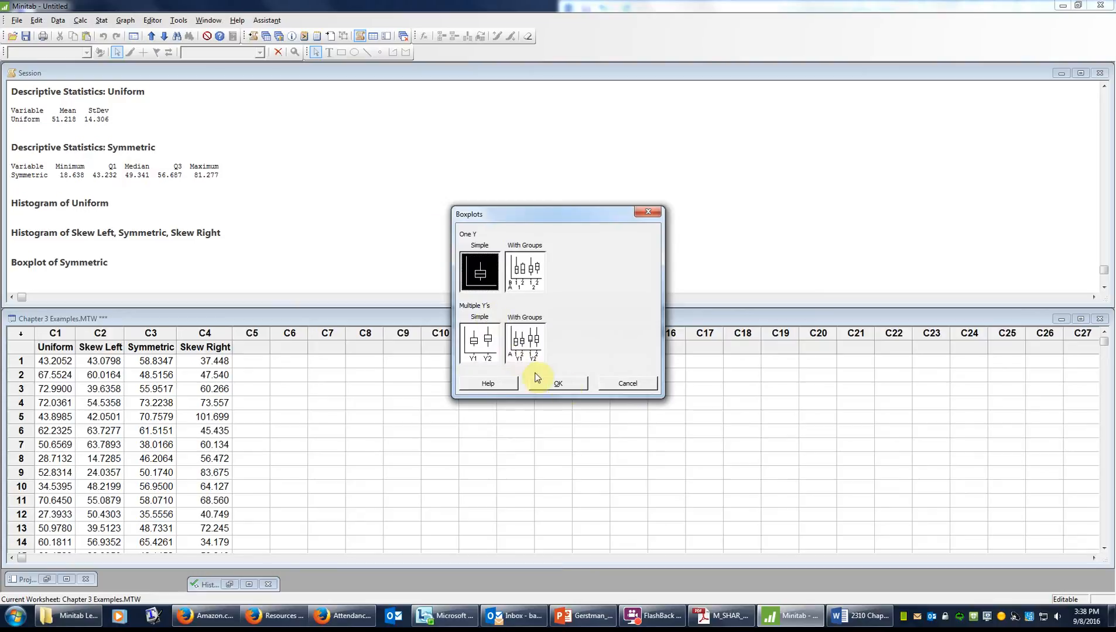
click(559, 383)
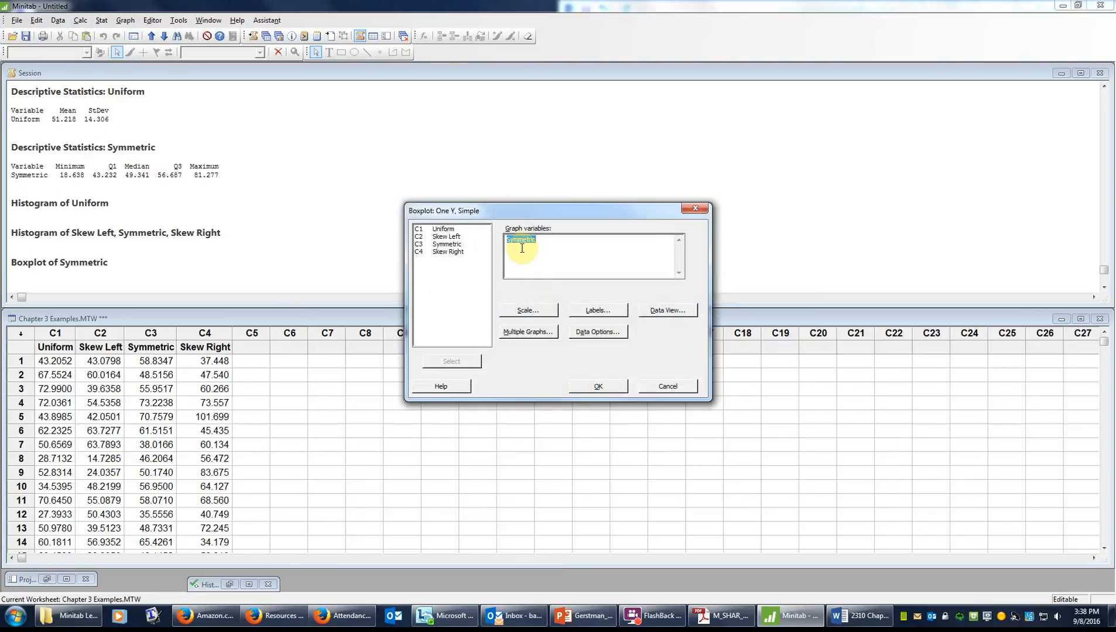
click(530, 310)
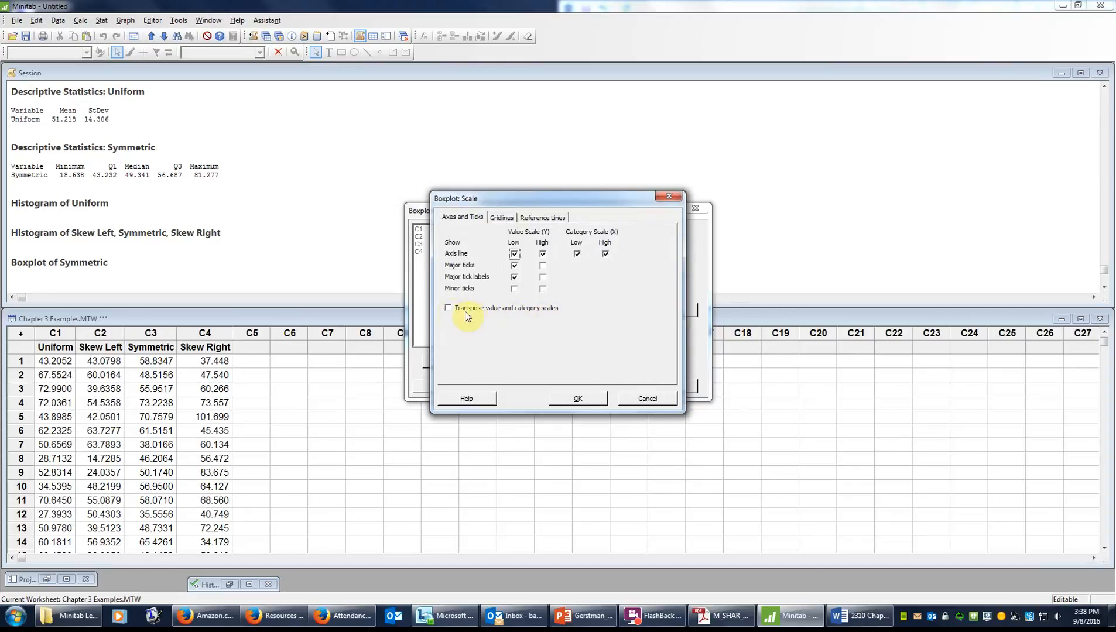
click(448, 309)
click(576, 399)
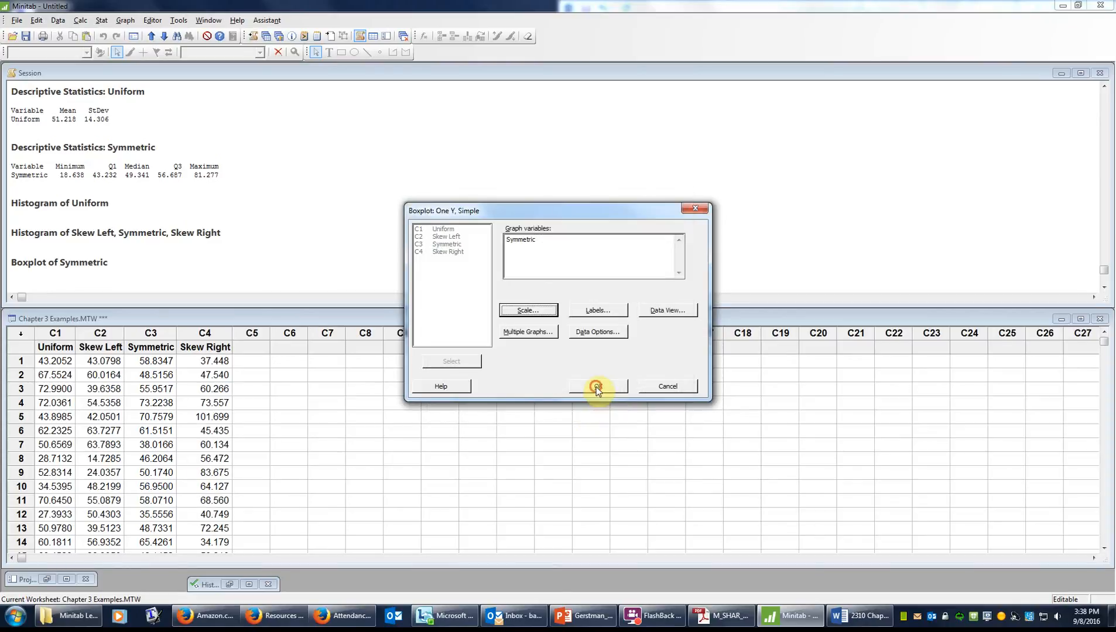
Create the horizontal boxplot of Symmetric in a repositioned, enlarged window, and close it without saving
click(596, 387)
drag(291, 148, 604, 120)
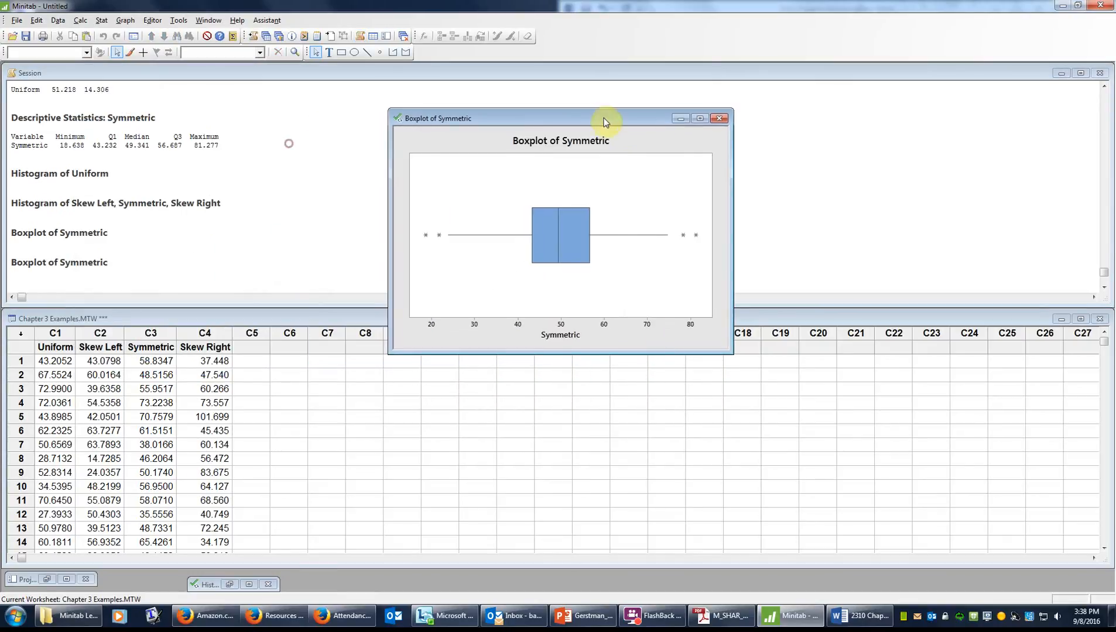
drag(728, 353, 938, 492)
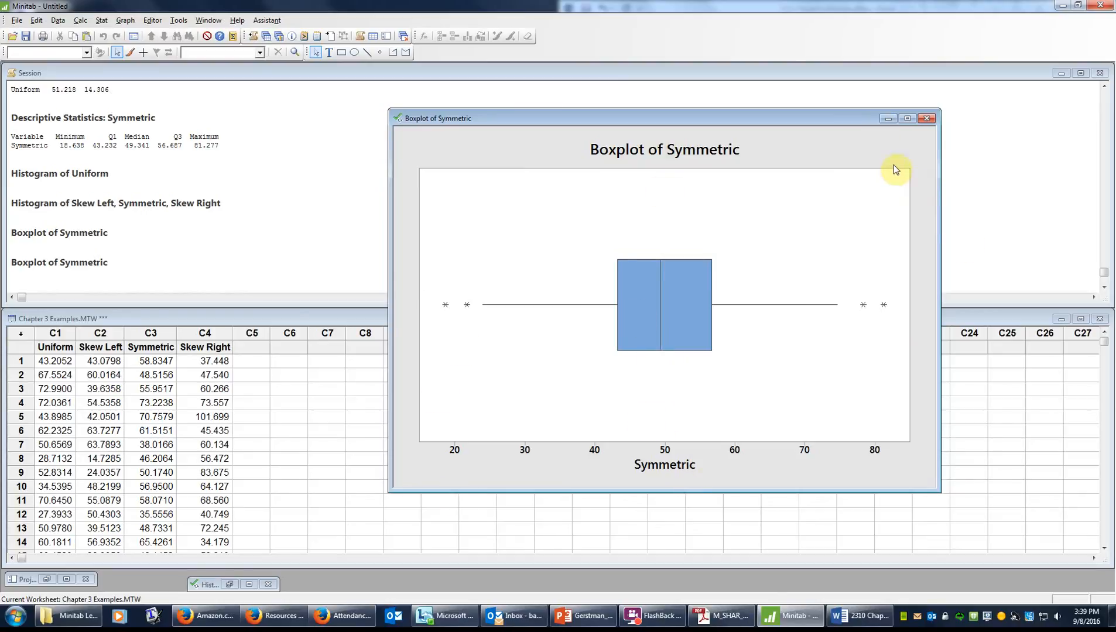
click(926, 119)
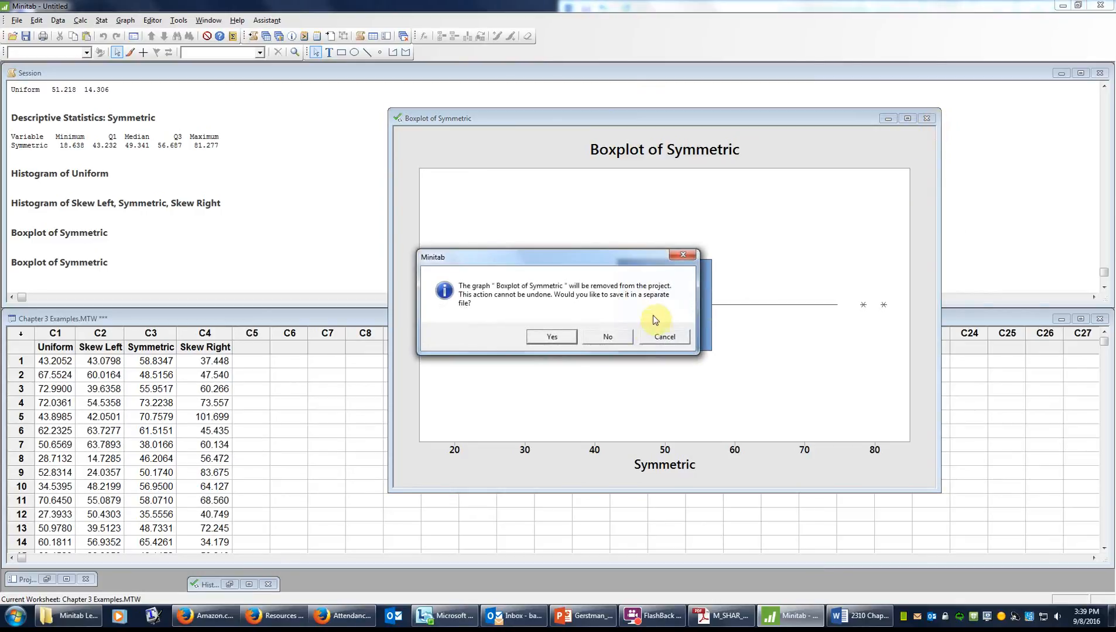
click(608, 339)
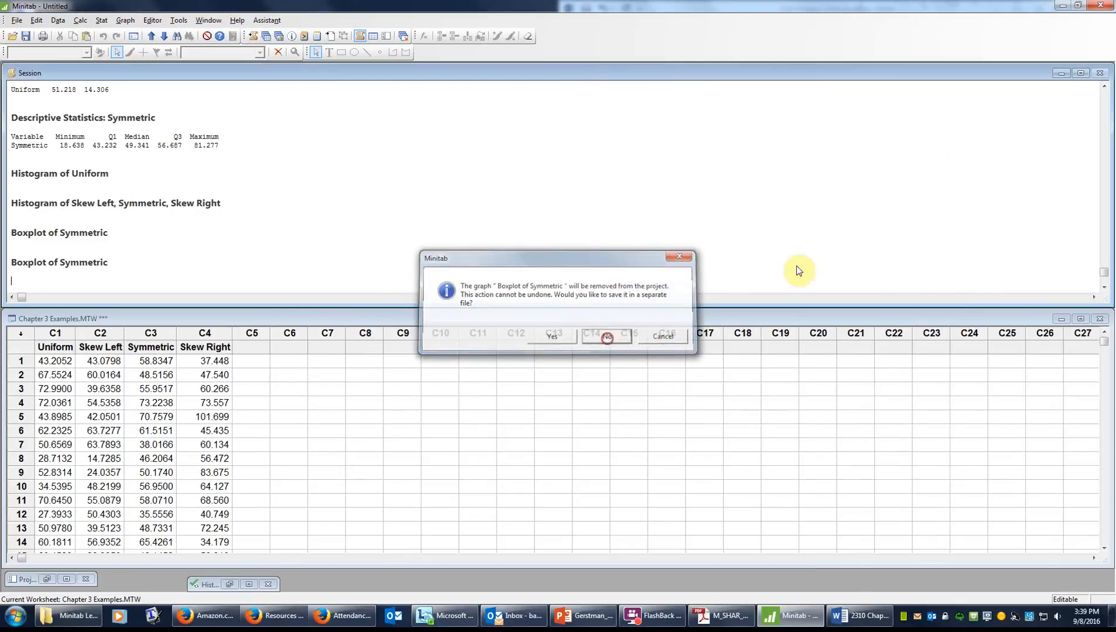
Browse for a worksheet to open in the Minitab Lessons folder under Fall 2016, 2310 Stat 1, and select HEIGHT
click(9, 36)
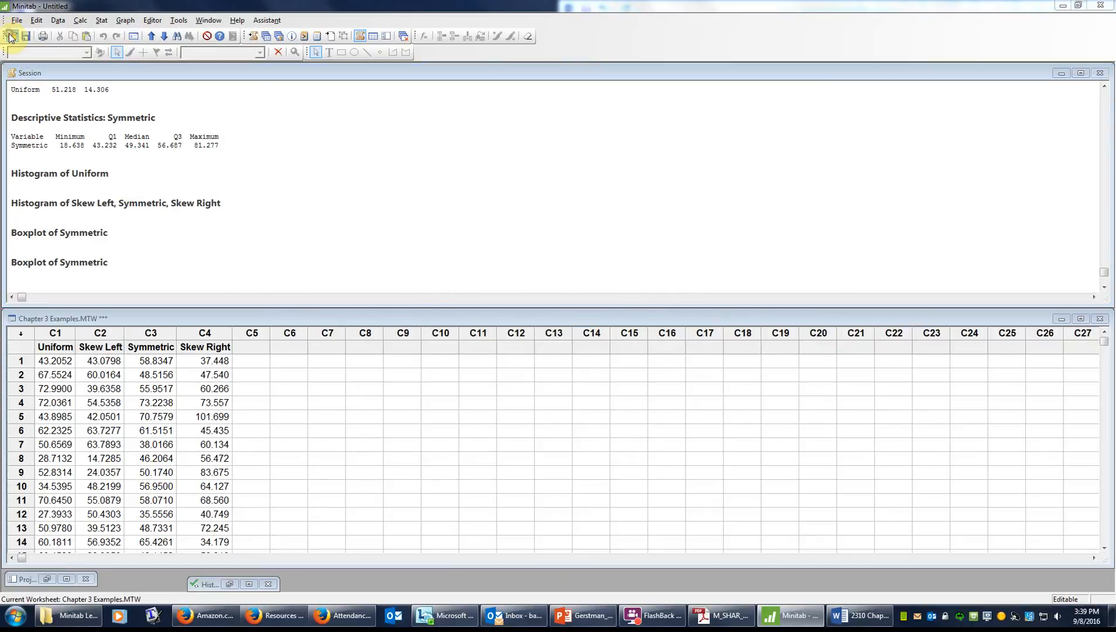
click(693, 407)
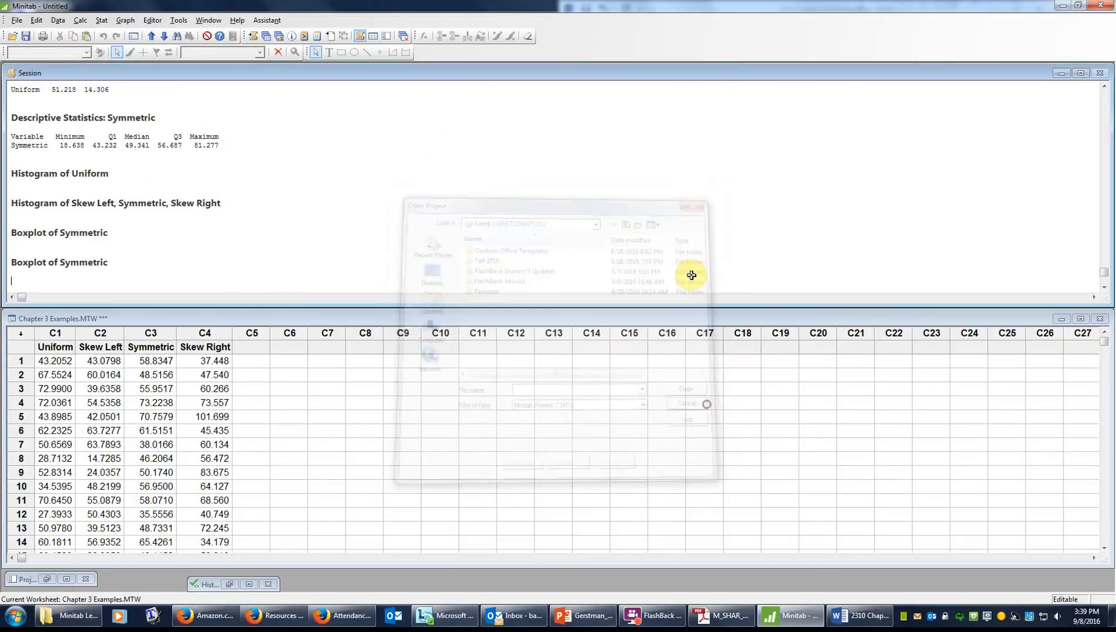
click(17, 20)
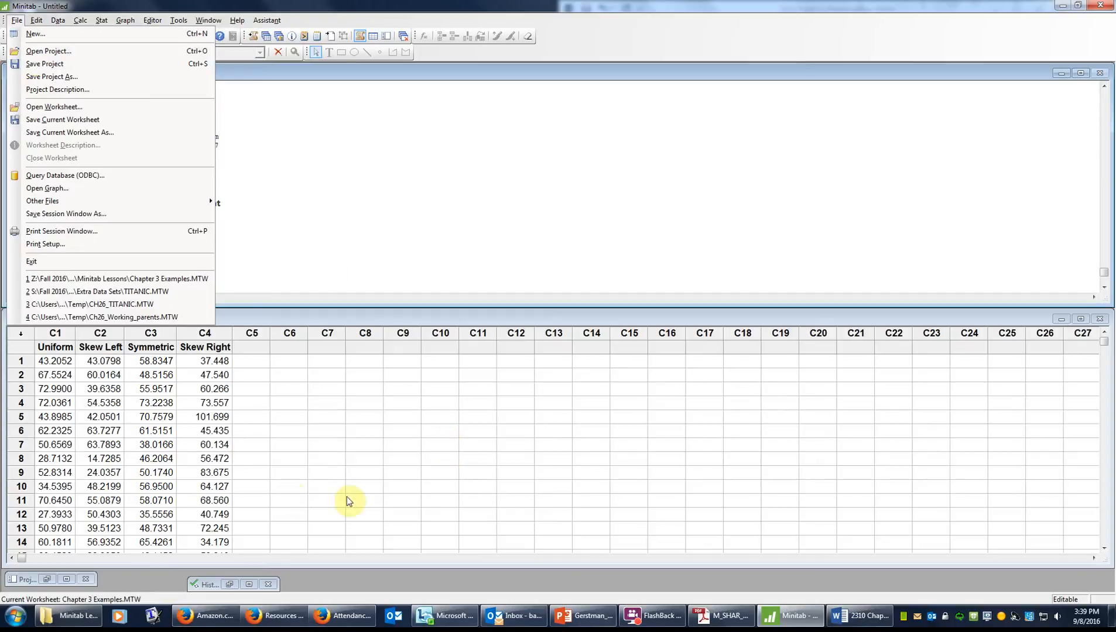
click(54, 108)
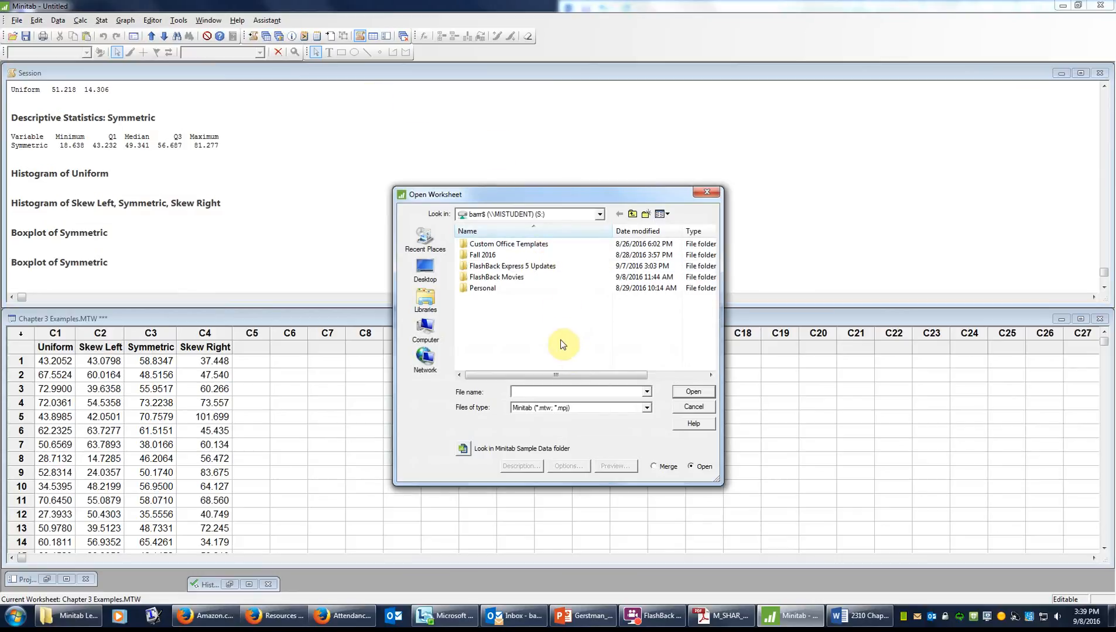
click(486, 261)
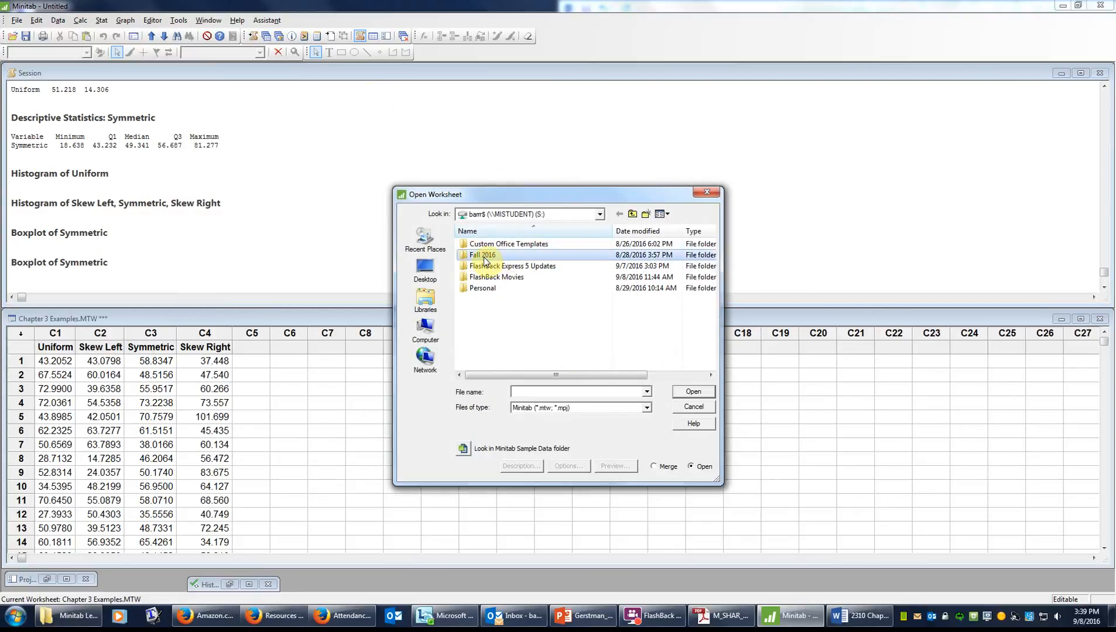
double_click(483, 259)
double_click(486, 245)
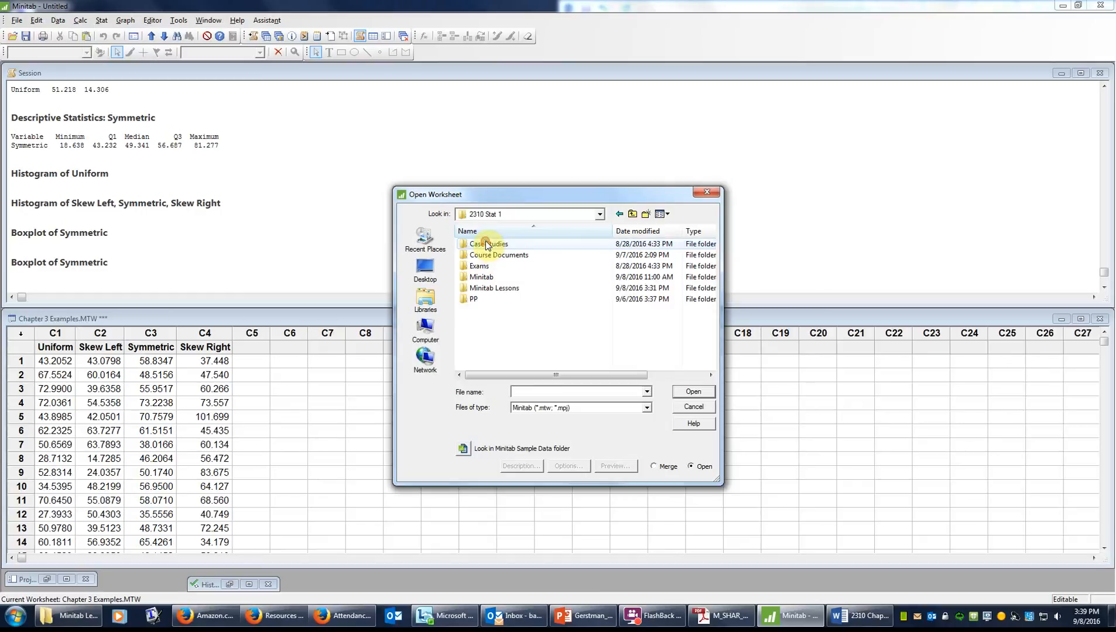
click(499, 289)
double_click(499, 289)
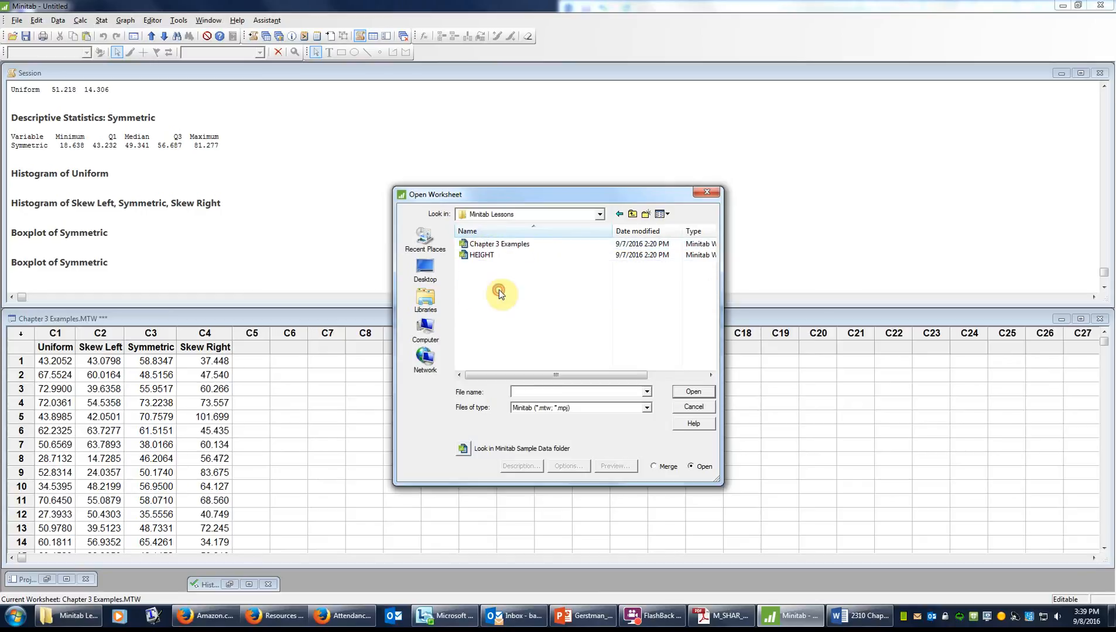
click(475, 255)
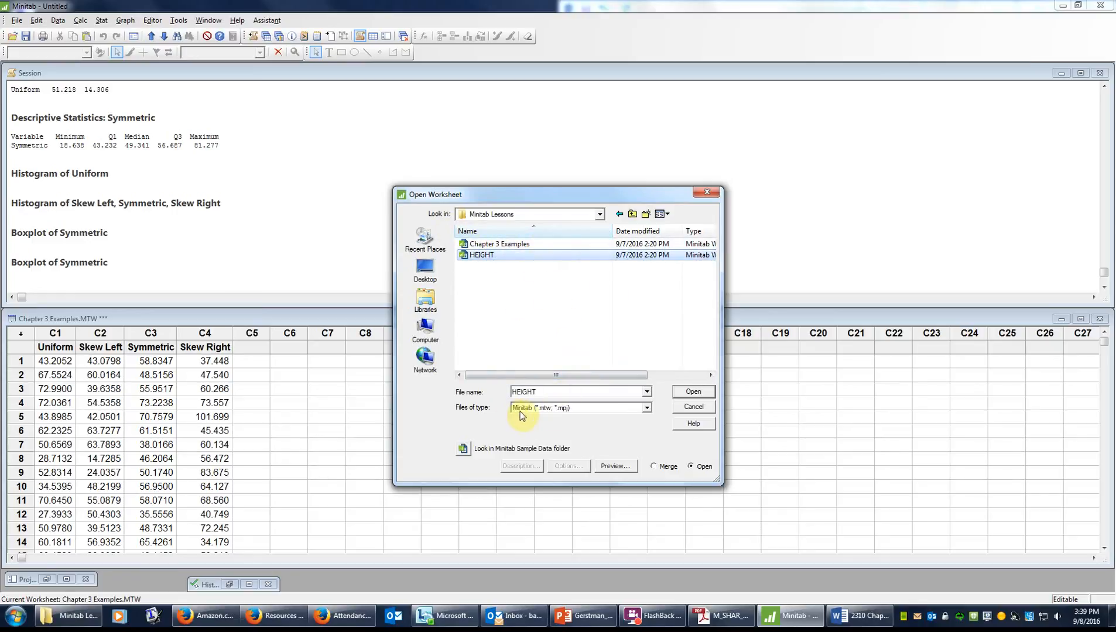
List all file types in the Minitab Lessons folder and restore the filter to Minitab files
click(646, 408)
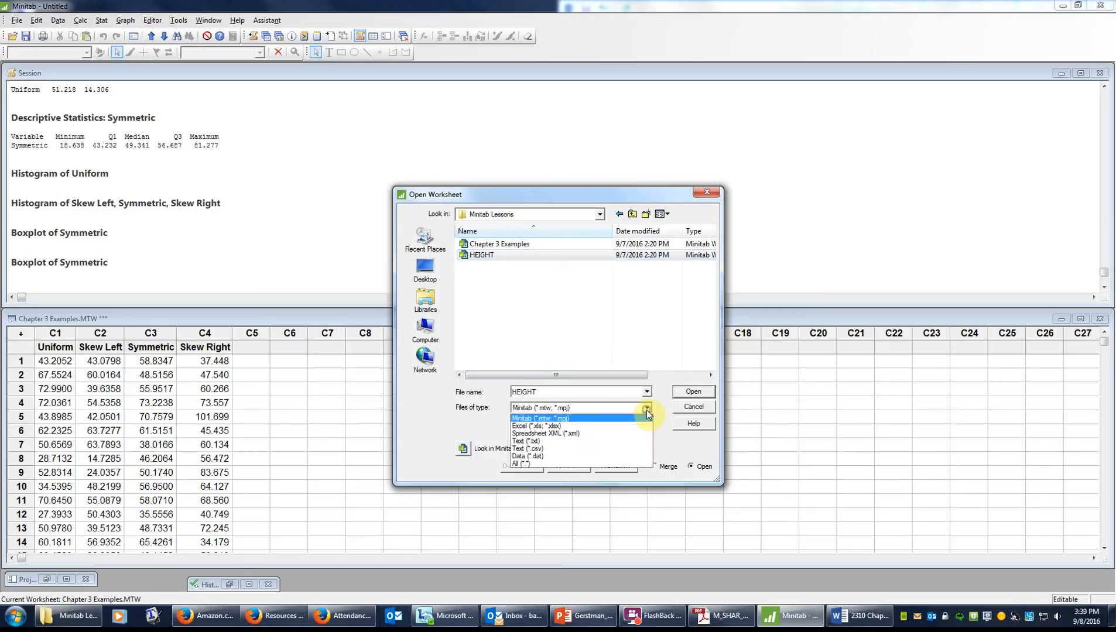
click(523, 464)
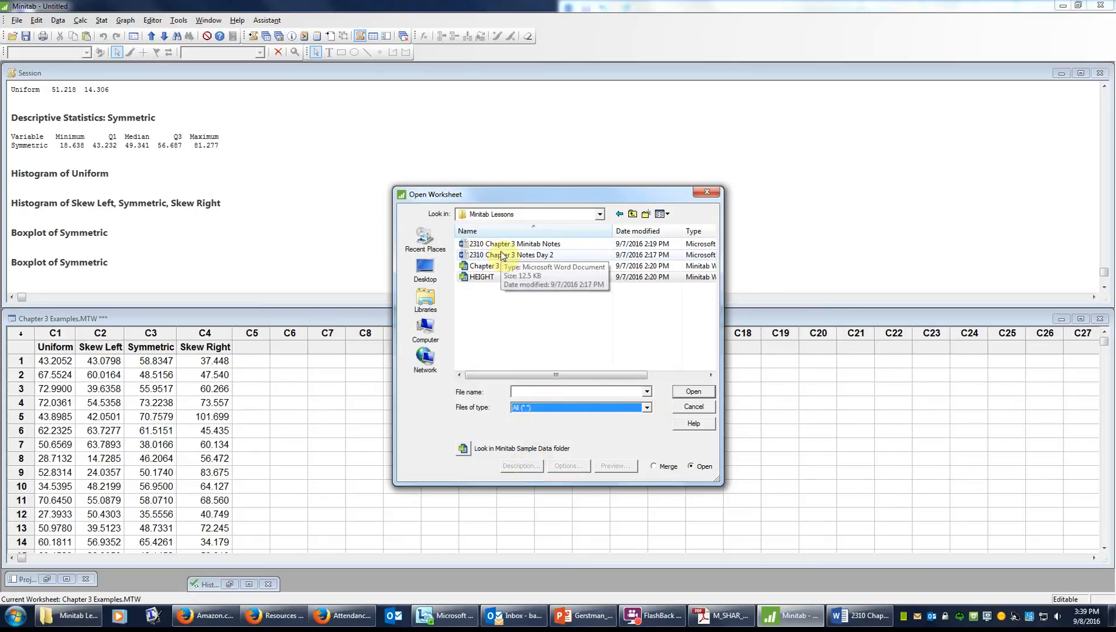
click(482, 284)
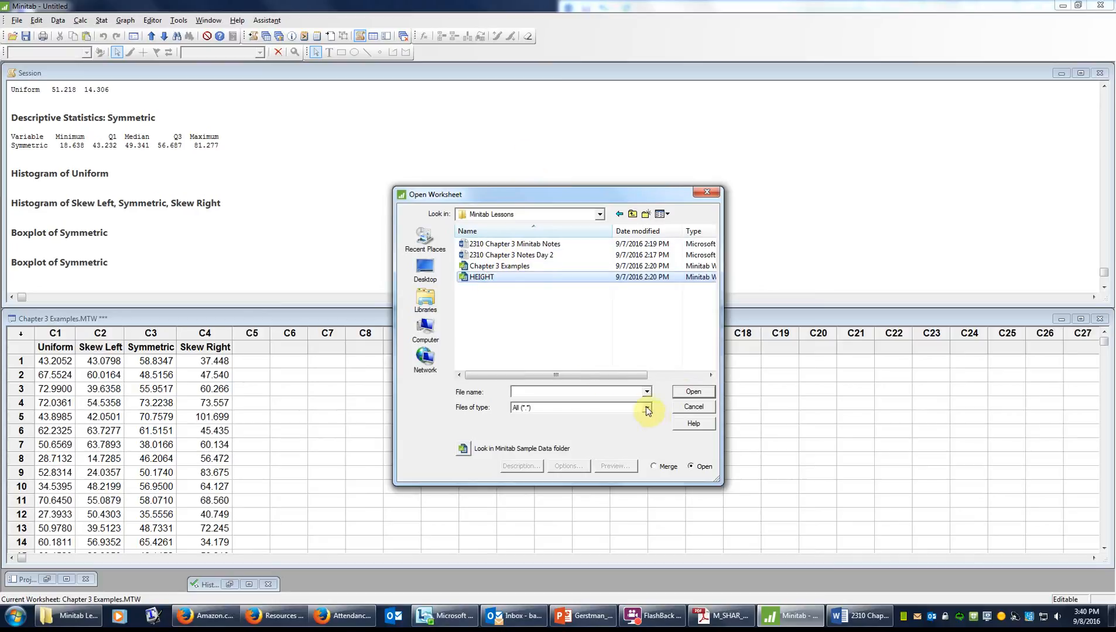
click(631, 391)
click(489, 276)
click(608, 408)
click(552, 425)
click(554, 410)
click(547, 420)
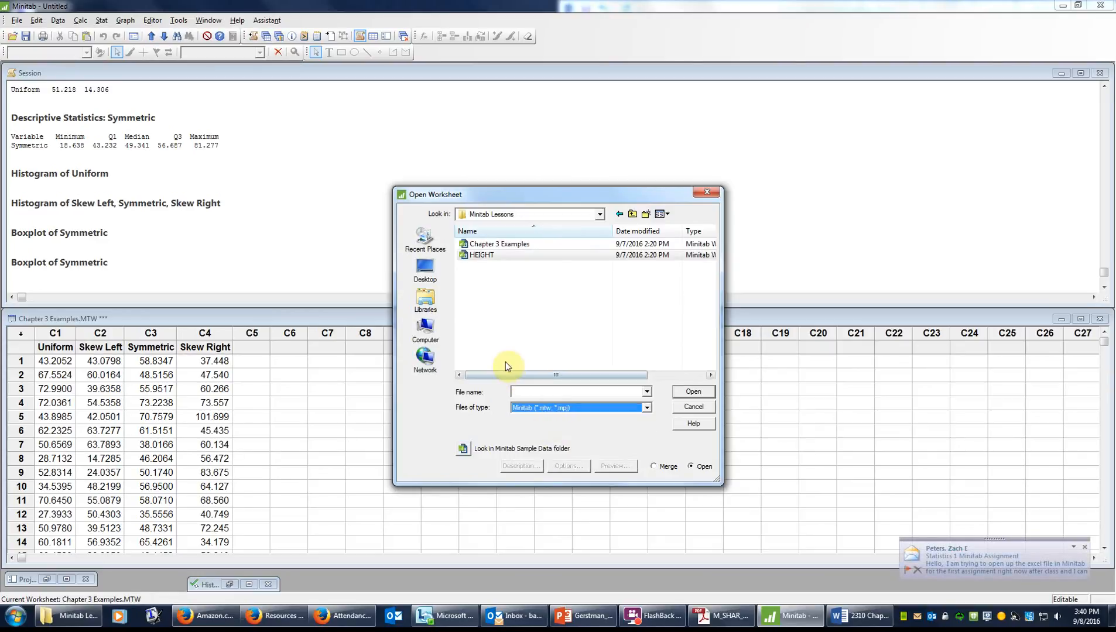
Open the HEIGHT worksheet and align its window over the Chapter 3 Examples worksheet
click(472, 258)
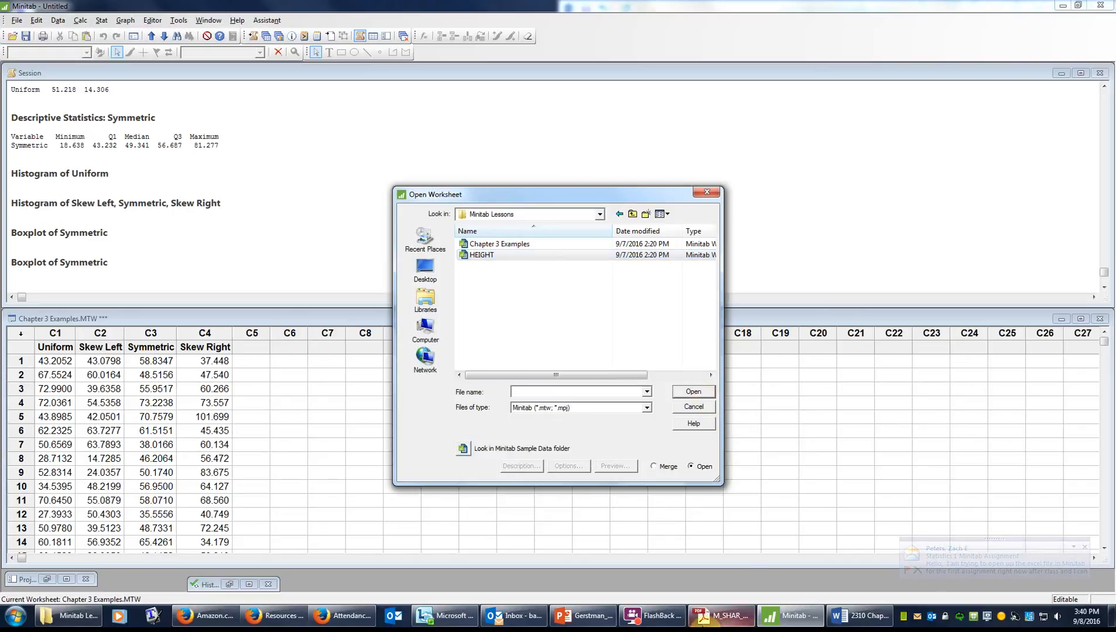
click(679, 621)
click(349, 166)
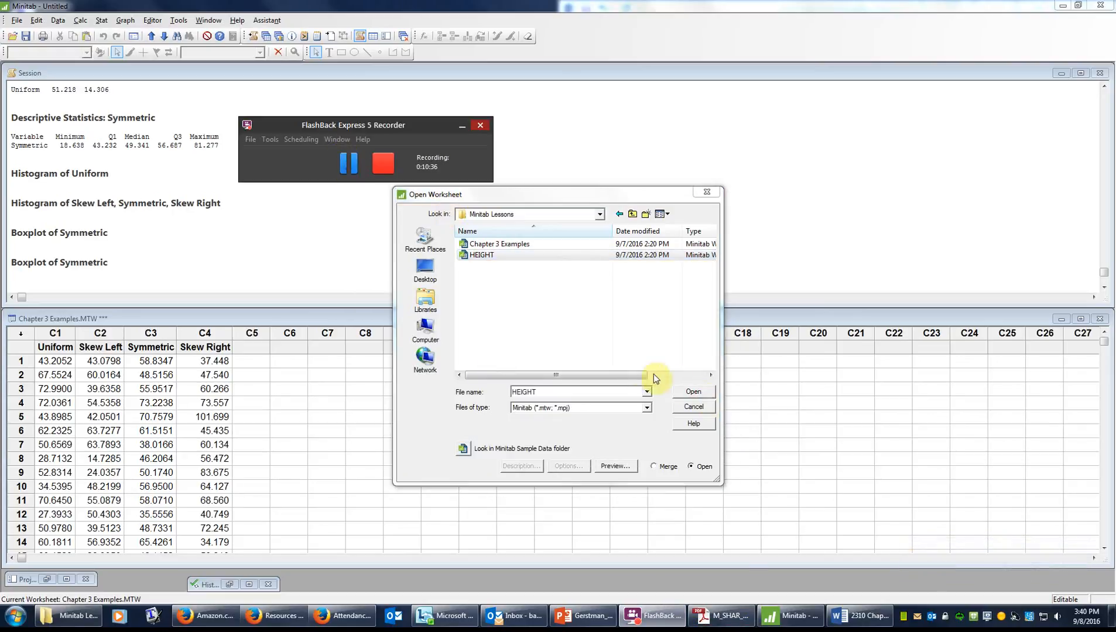
click(688, 391)
click(585, 338)
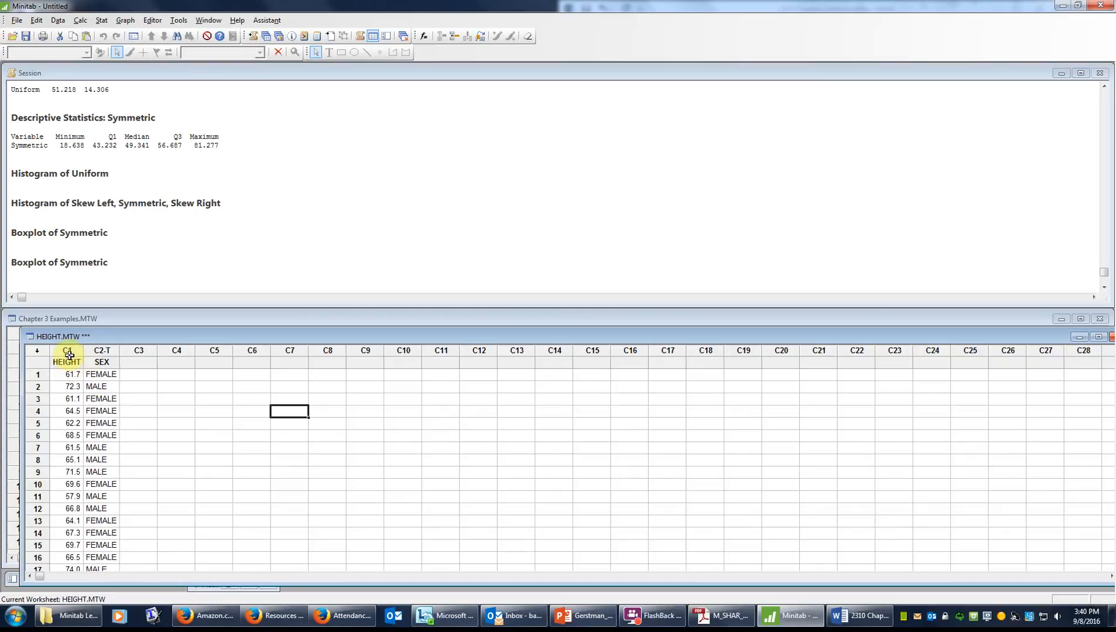
drag(108, 339, 89, 321)
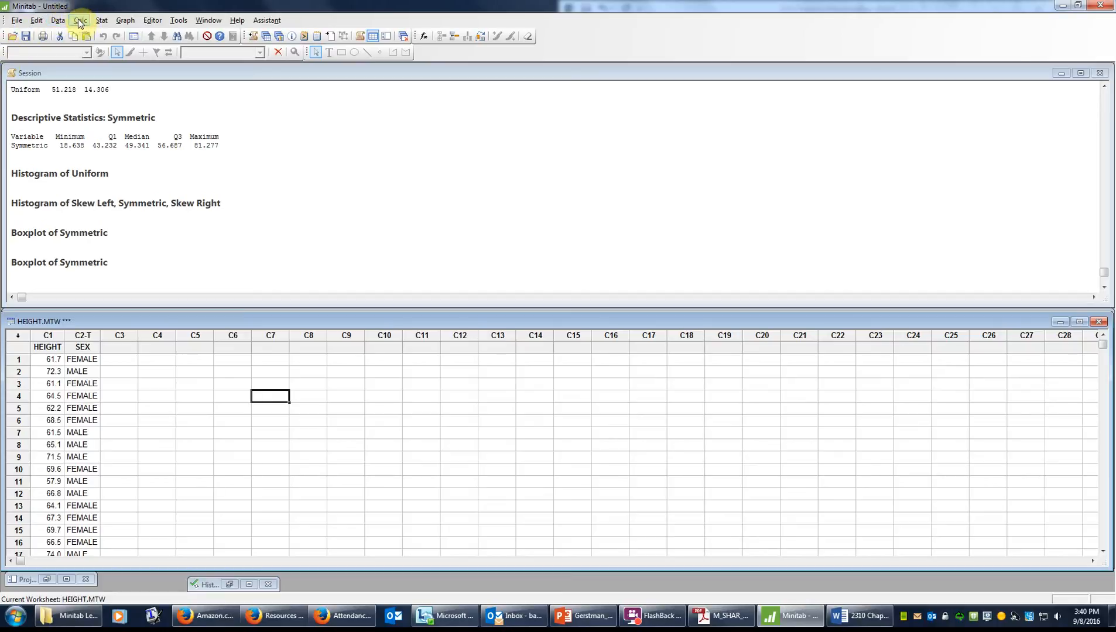
Set up a simple histogram with HEIGHT as the graph variable
click(101, 20)
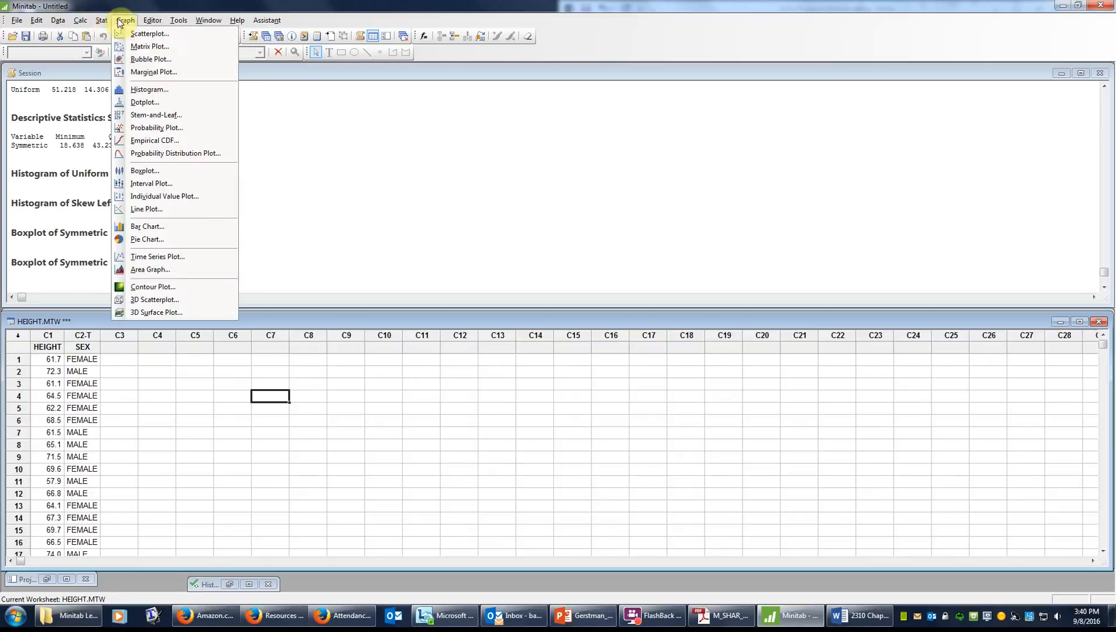
mouse_move(124, 28)
click(149, 89)
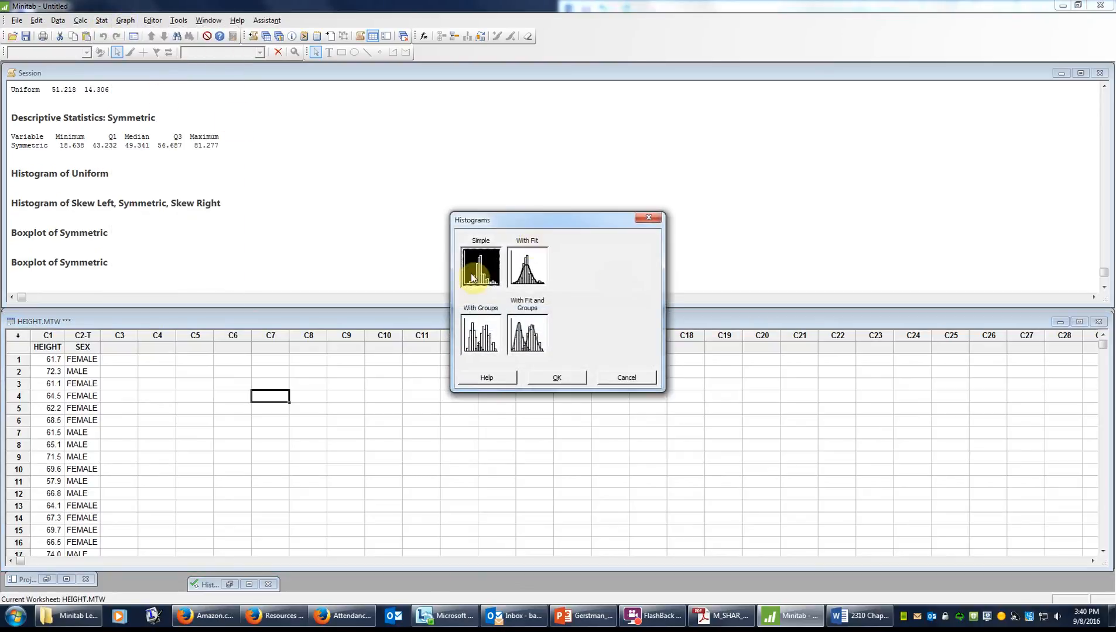
click(554, 376)
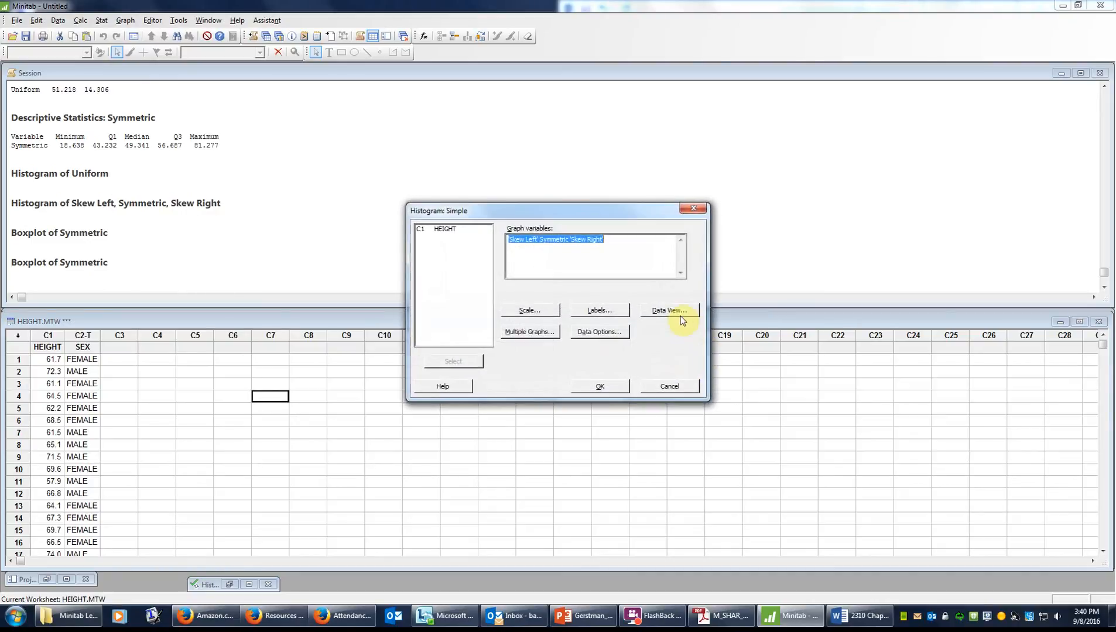
double_click(461, 229)
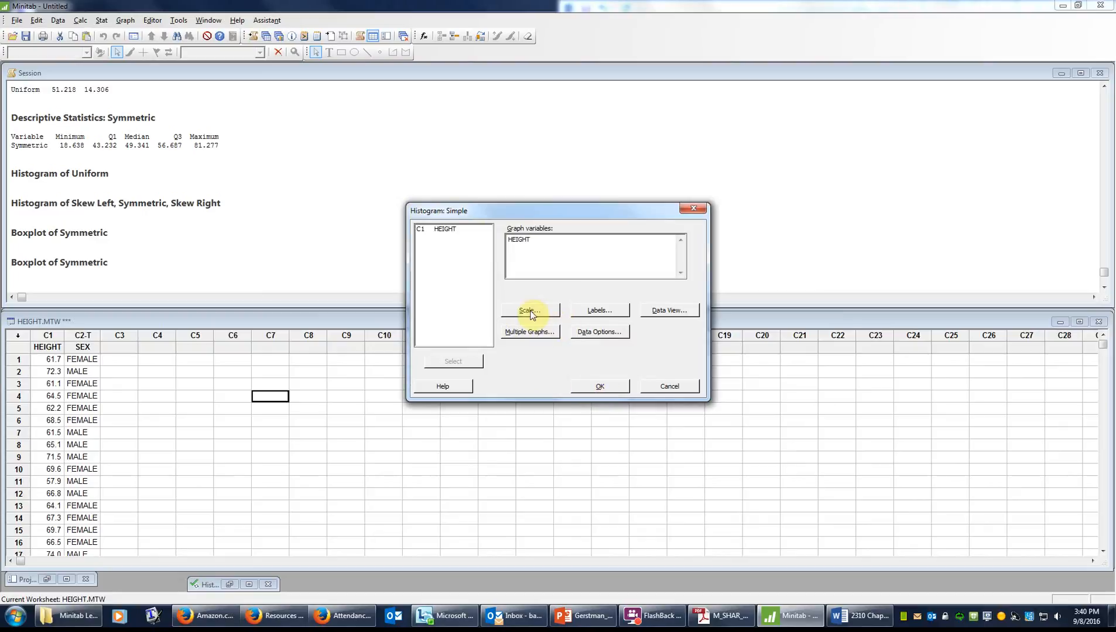
Set the histogram's data labels to None and clear the leftover Uniform Data title
click(611, 314)
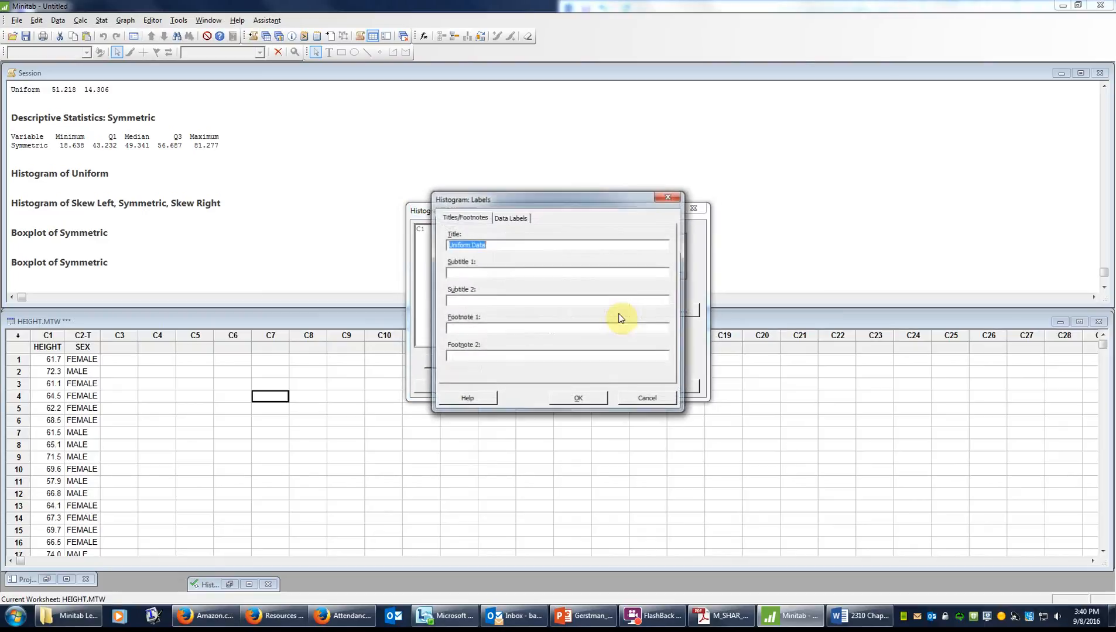
click(510, 217)
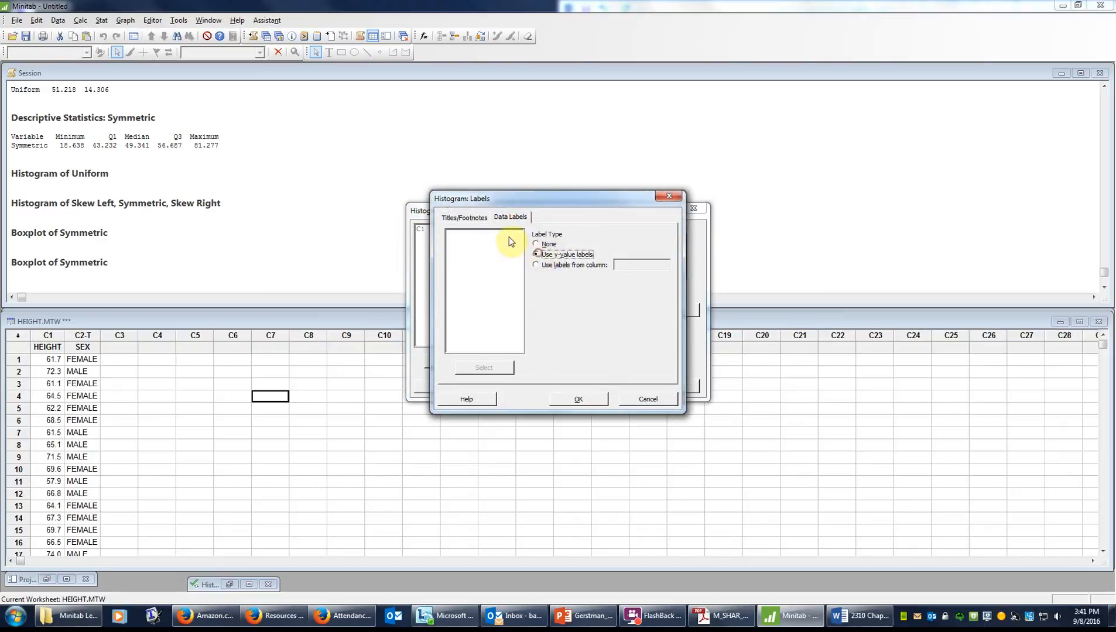
click(536, 244)
click(481, 219)
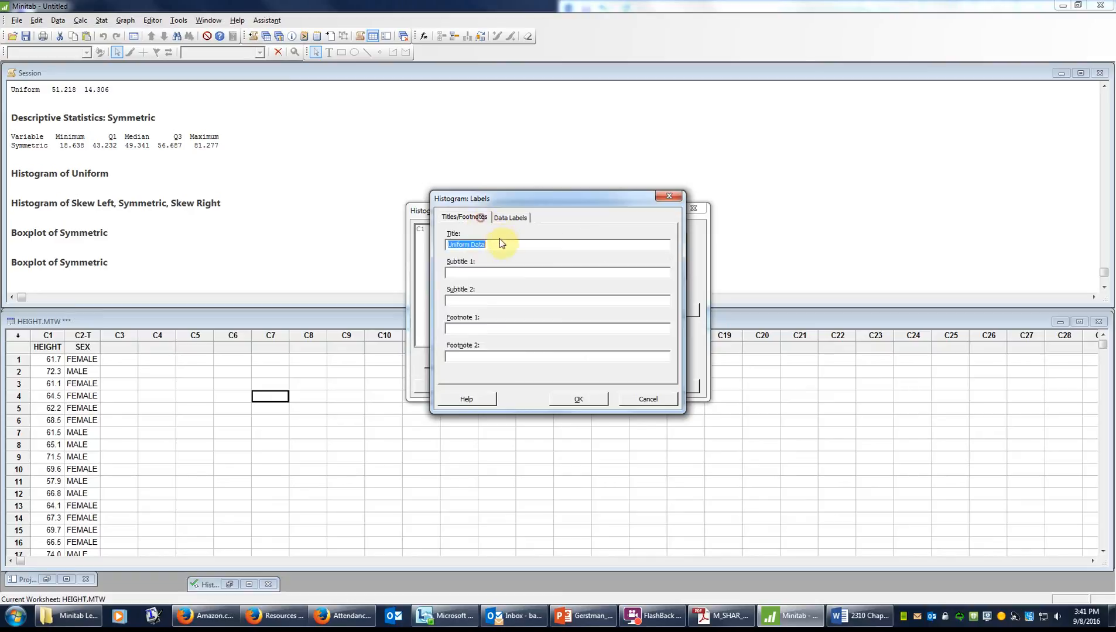
click(592, 398)
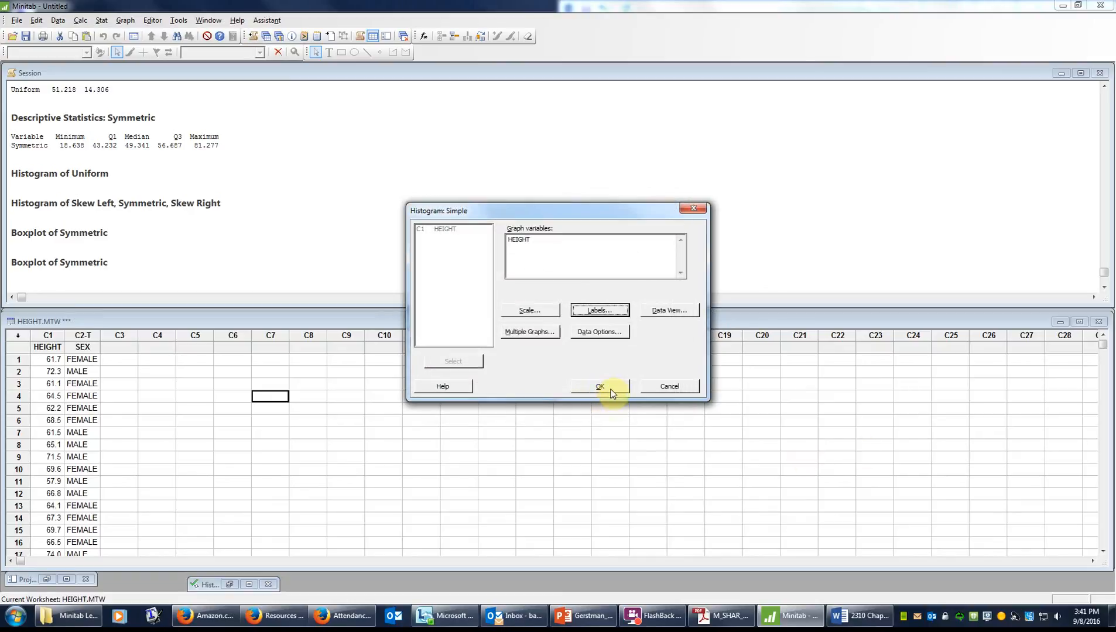
Create the simple histogram of HEIGHT, view it in a repositioned, enlarged window, and minimize the graph
click(611, 391)
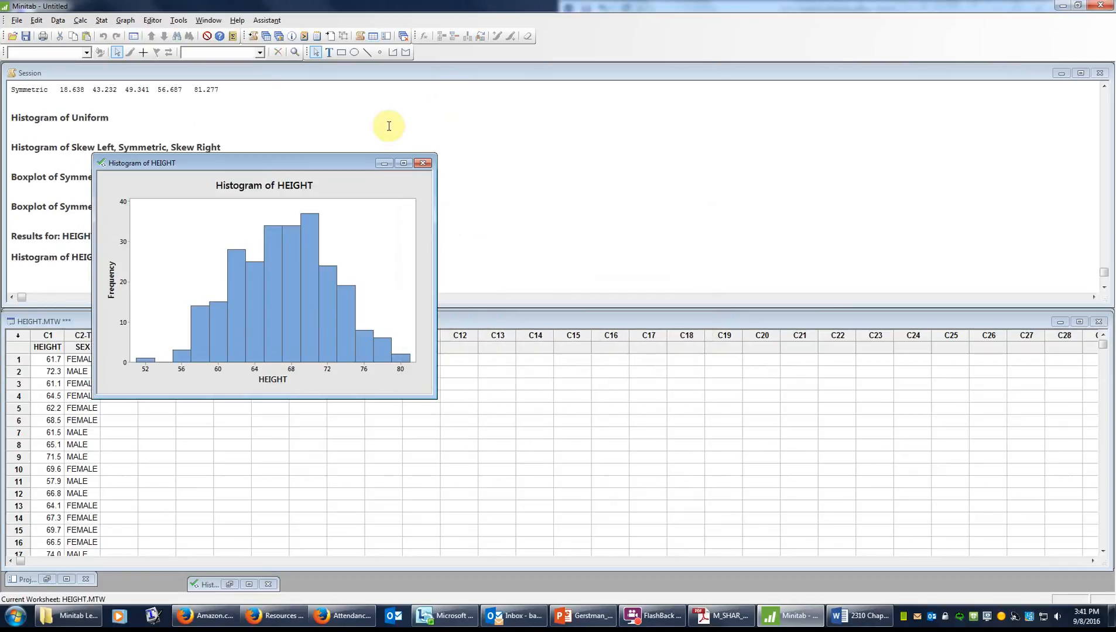
drag(313, 163, 527, 124)
drag(654, 368, 809, 468)
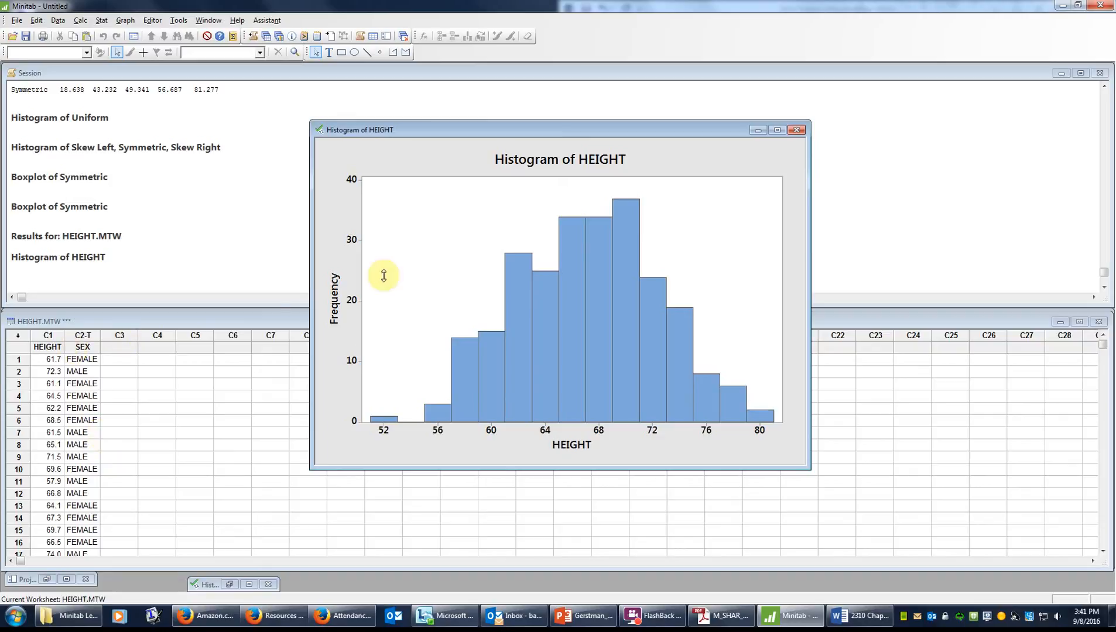
click(757, 130)
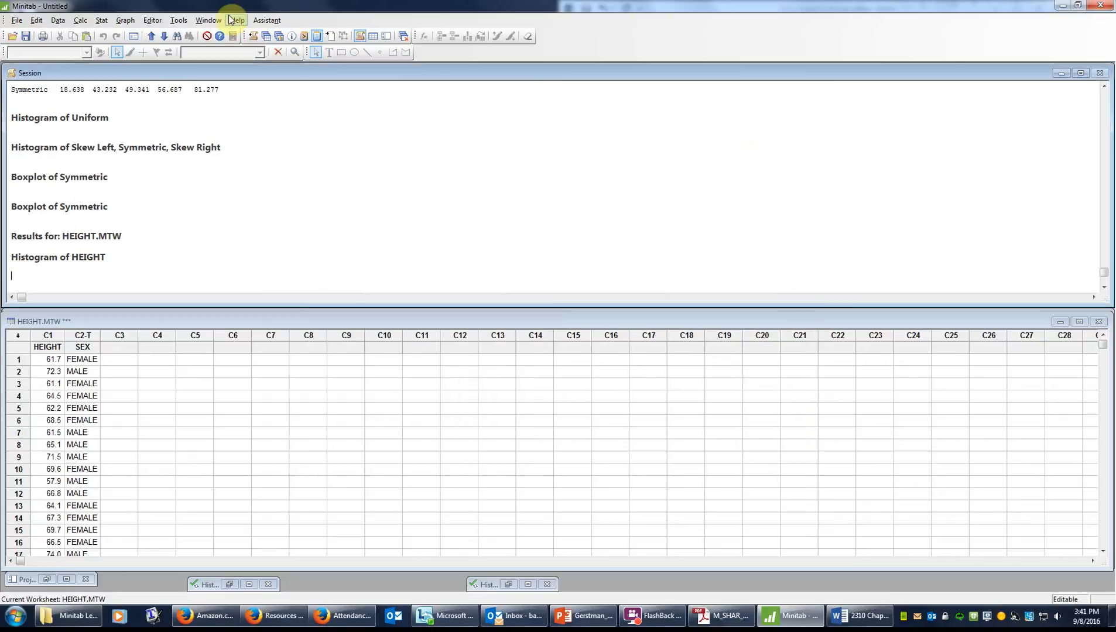
Set up a histogram with groups, using HEIGHT as the graph variable and SEX as the categorical grouping variable
click(124, 21)
click(136, 90)
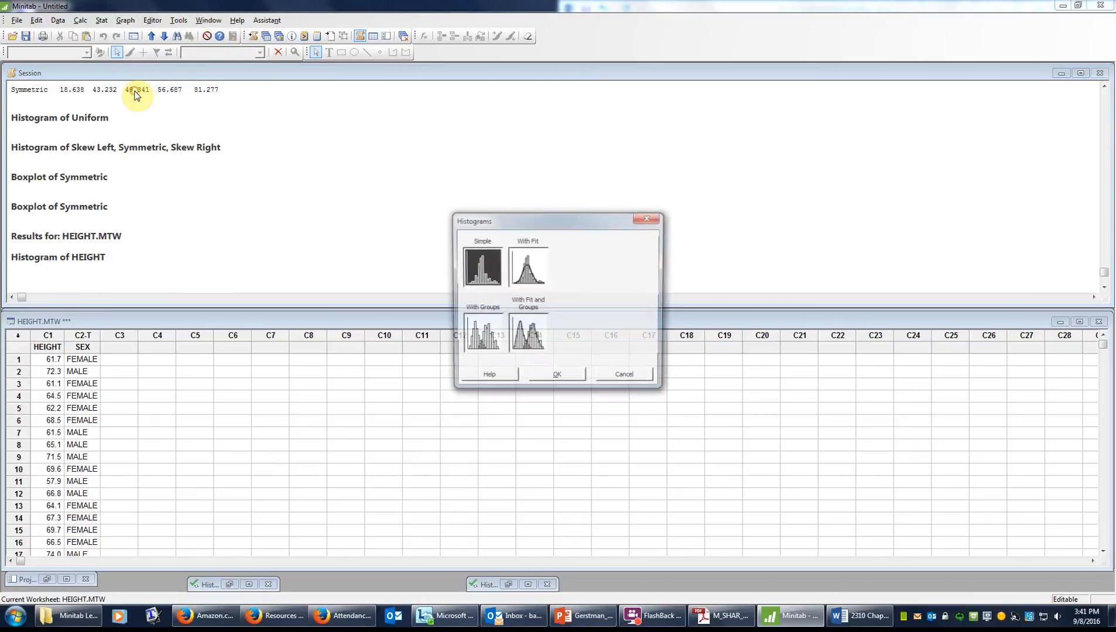
click(477, 335)
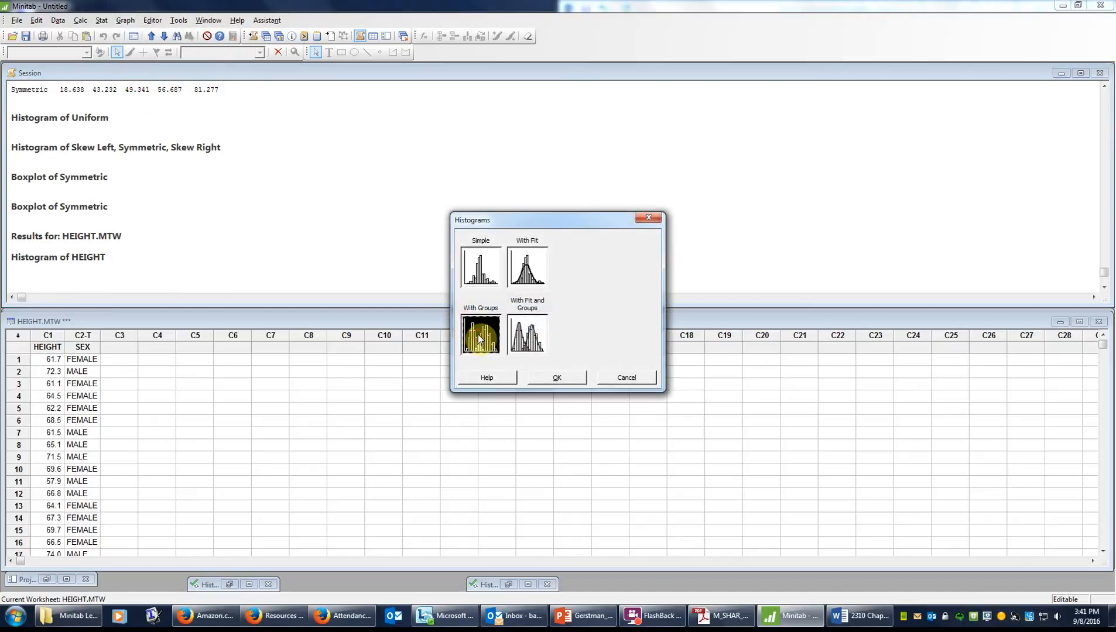
click(556, 378)
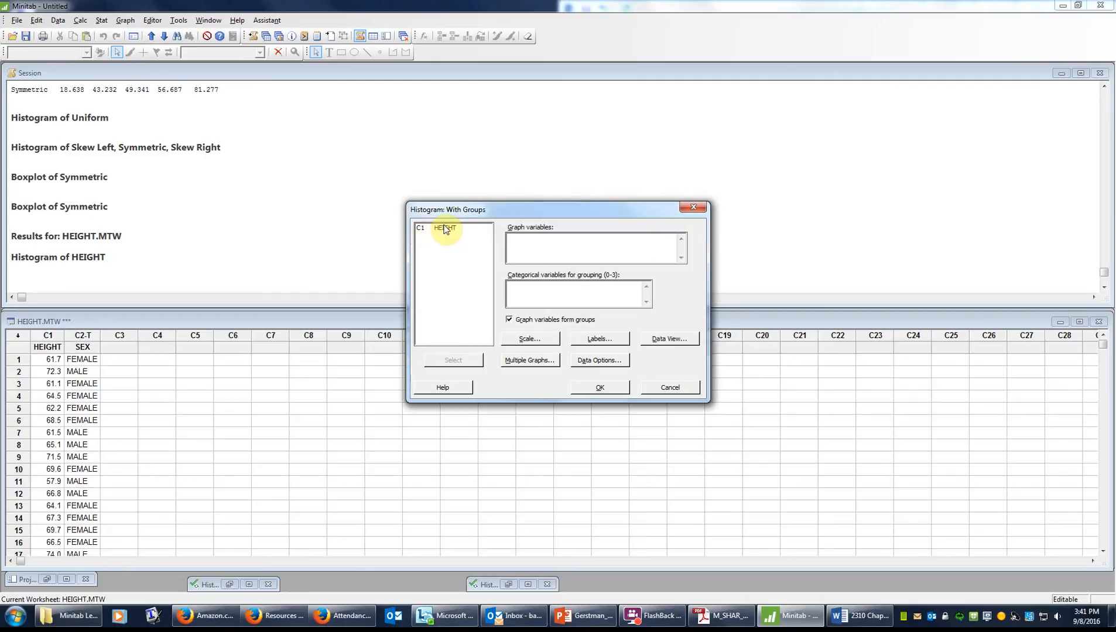
double_click(444, 228)
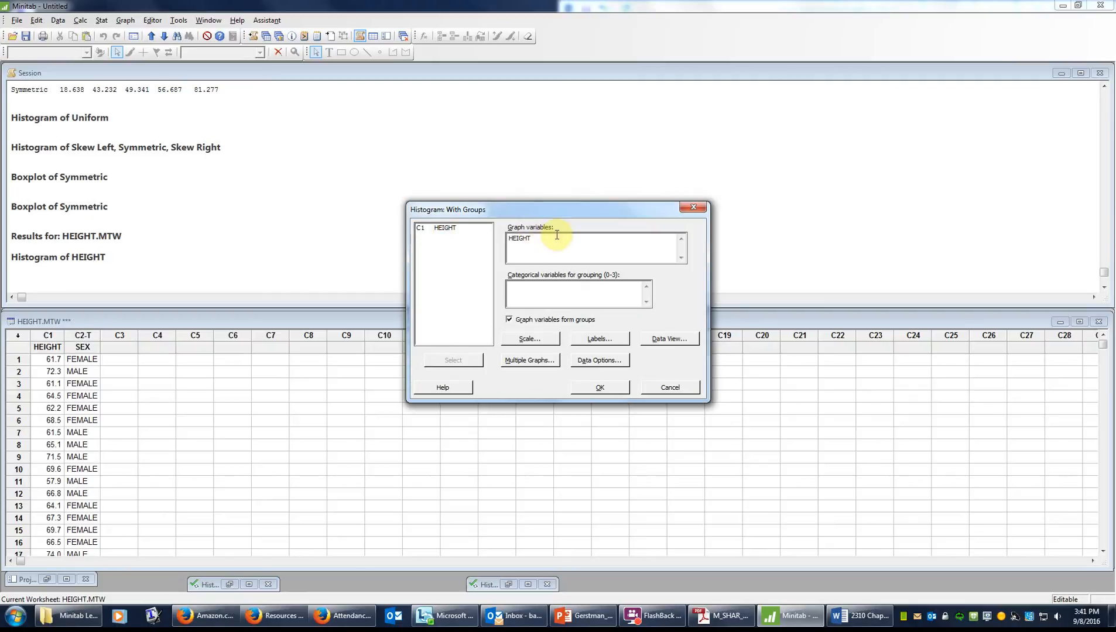
click(513, 295)
click(446, 240)
double_click(445, 238)
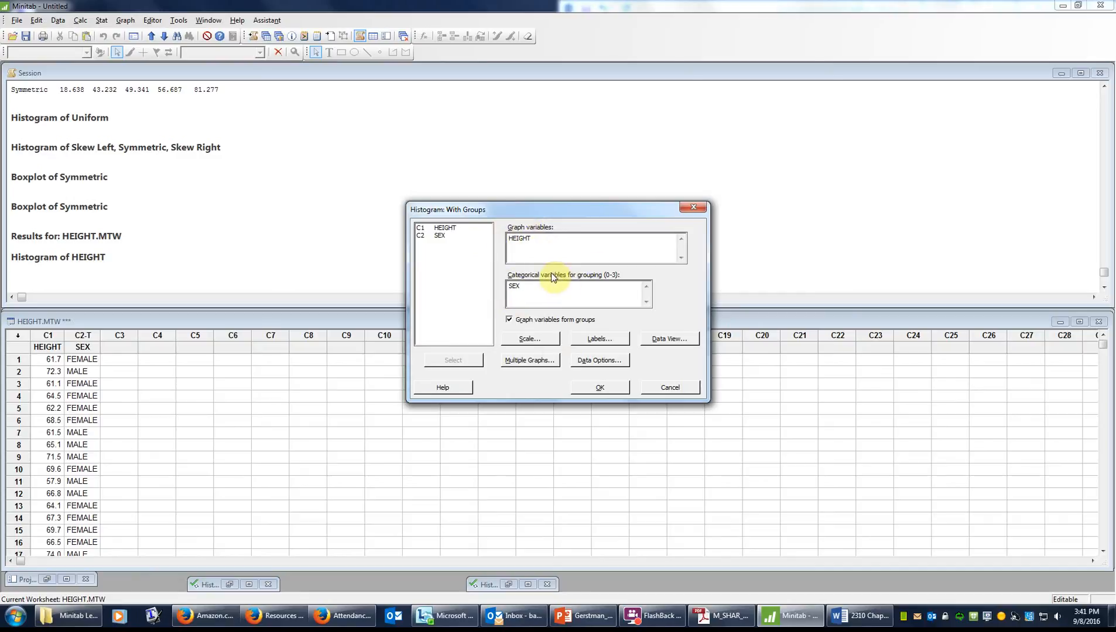
Create the histogram of HEIGHT grouped by SEX, and reposition and enlarge its window
click(600, 387)
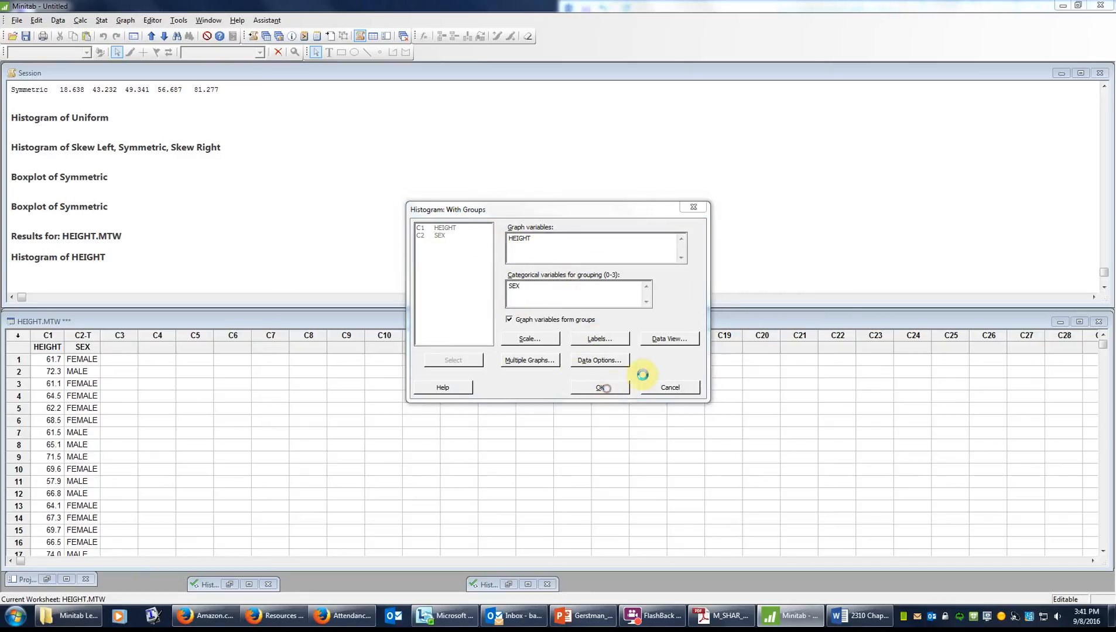
drag(318, 183, 435, 98)
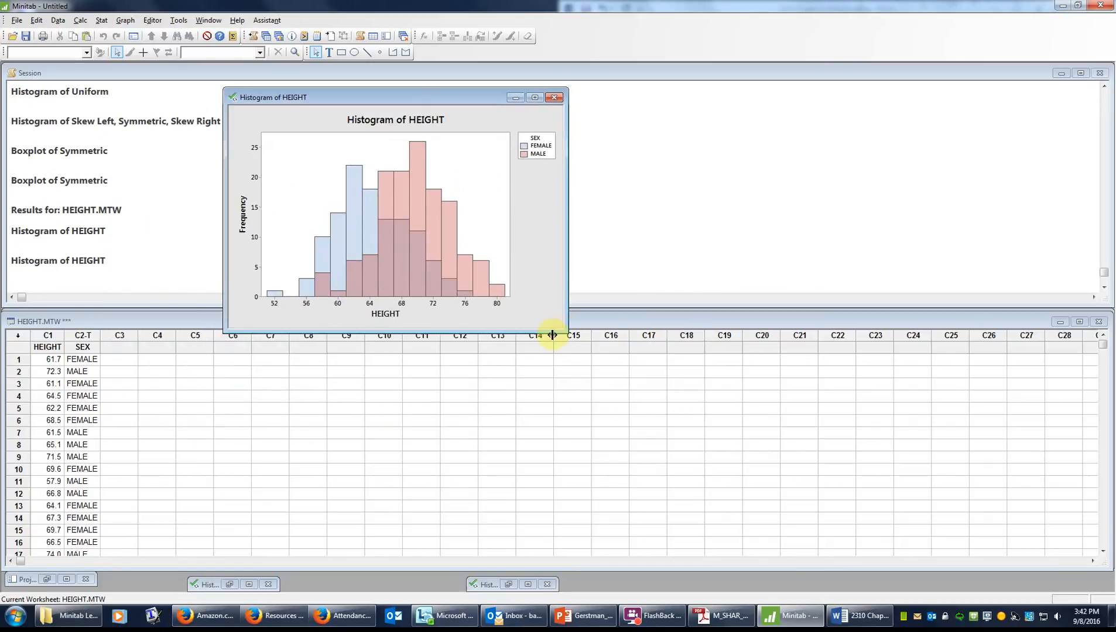
drag(566, 328, 775, 469)
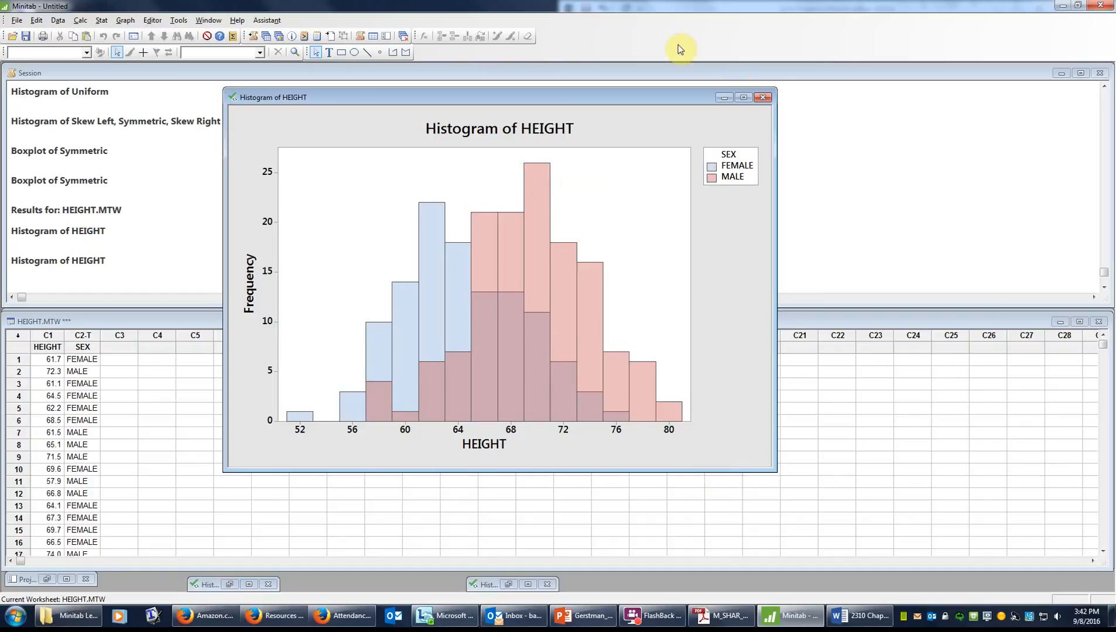
Close the histogram of HEIGHT grouped by SEX without saving it to a separate file
click(763, 98)
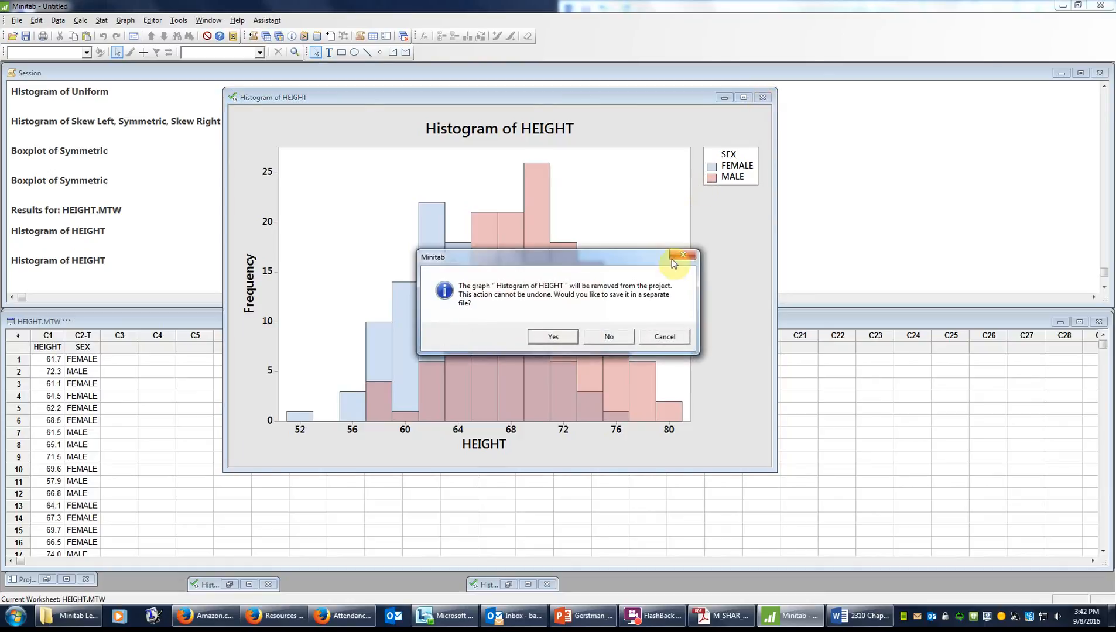
click(608, 338)
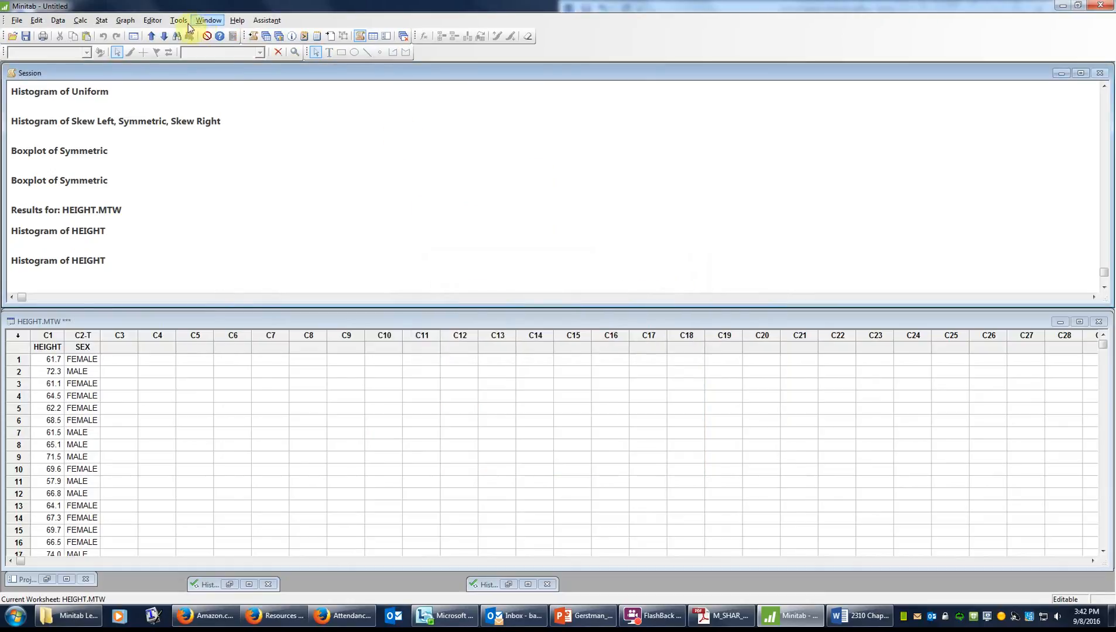
Set up descriptive statistics for HEIGHT, limiting the reported statistics to the mean and SE of mean
click(102, 20)
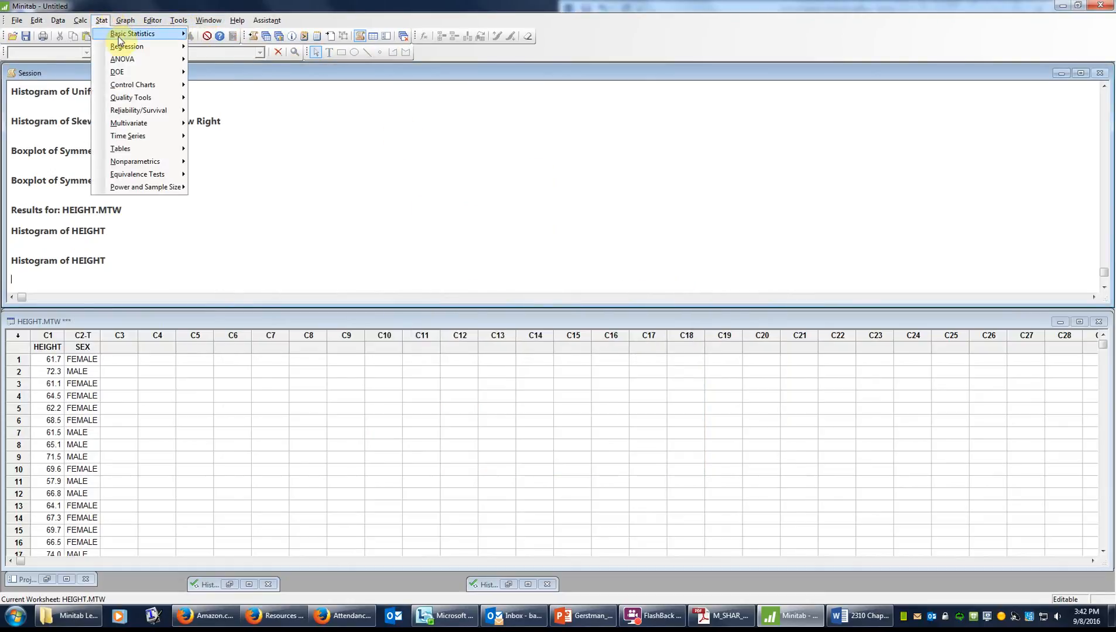
mouse_move(147, 34)
click(241, 38)
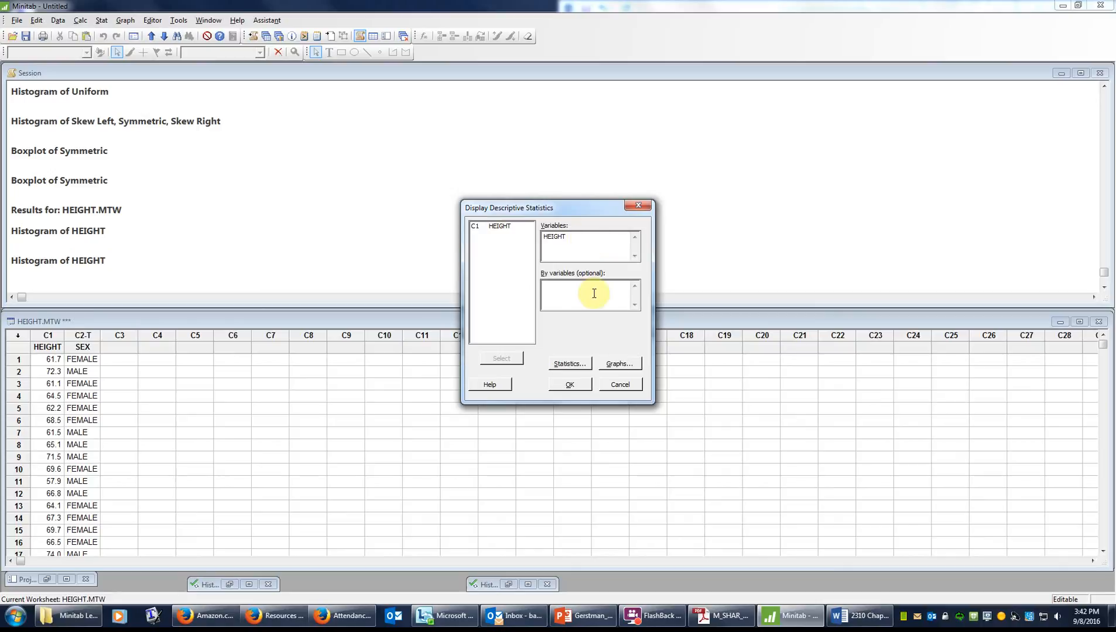
click(568, 364)
click(450, 243)
click(449, 254)
click(537, 264)
click(537, 275)
click(448, 312)
click(449, 323)
click(449, 334)
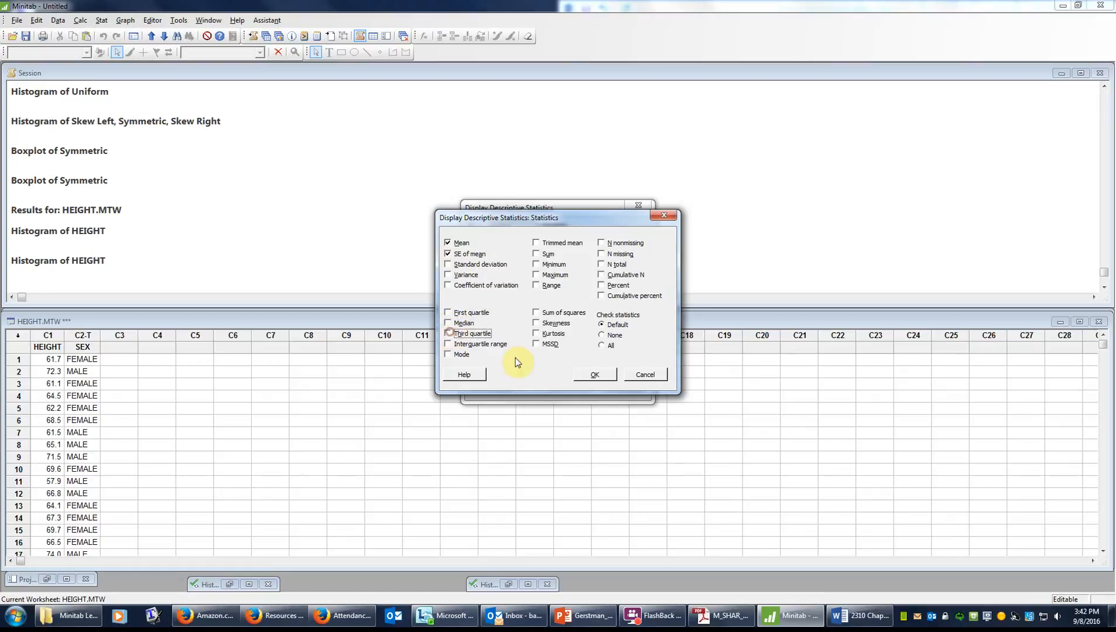
click(595, 378)
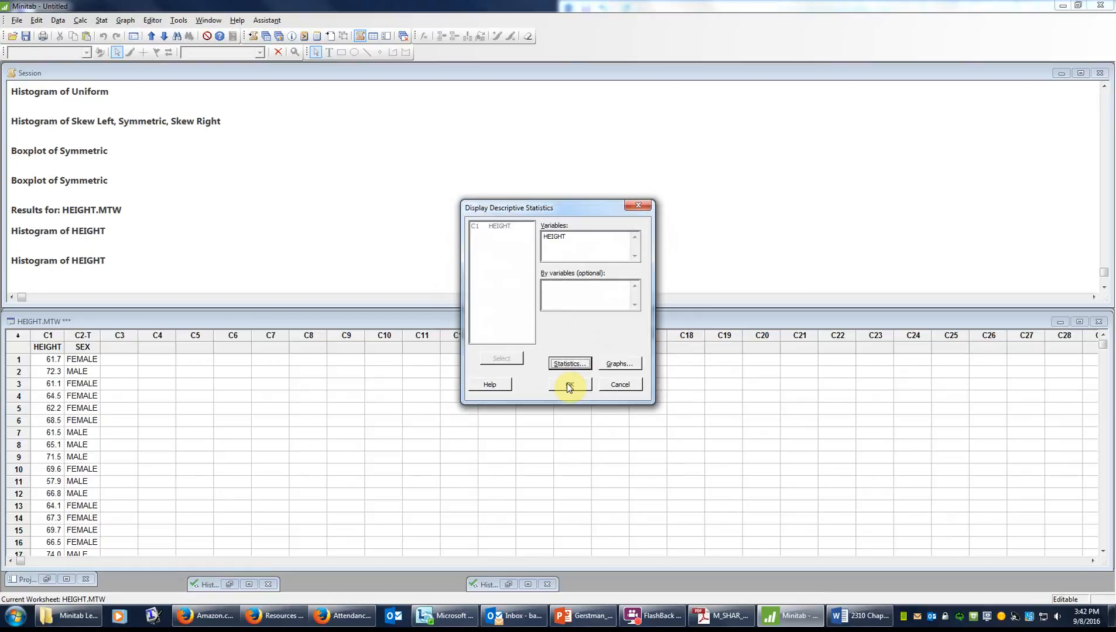
Generate the descriptive statistics for HEIGHT, highlight their output in the session, and clear the selection
click(566, 384)
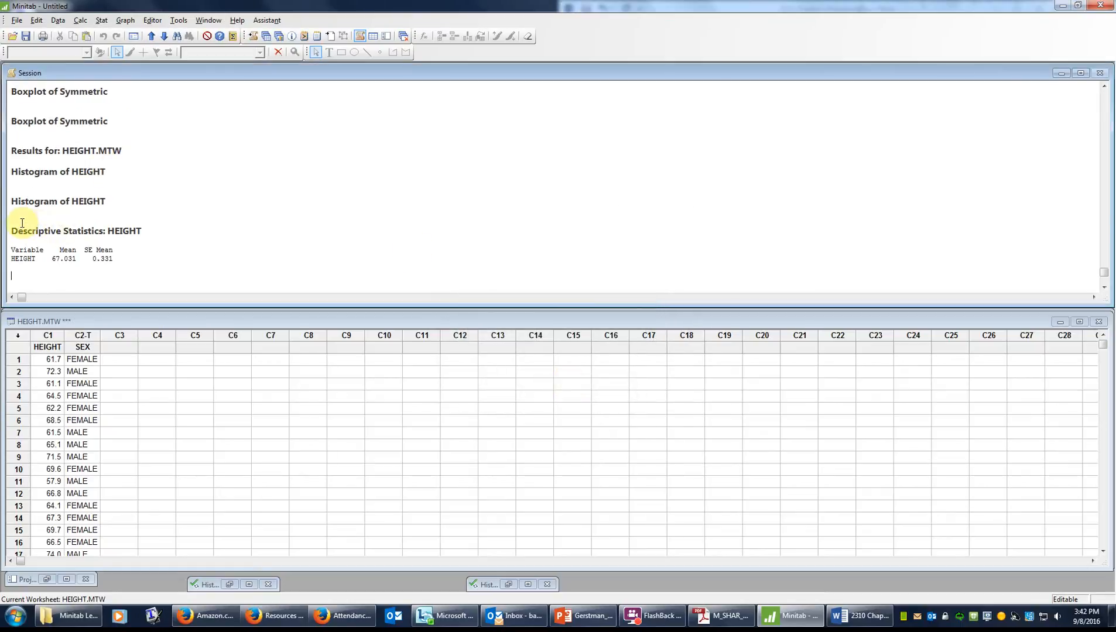
drag(22, 223, 182, 264)
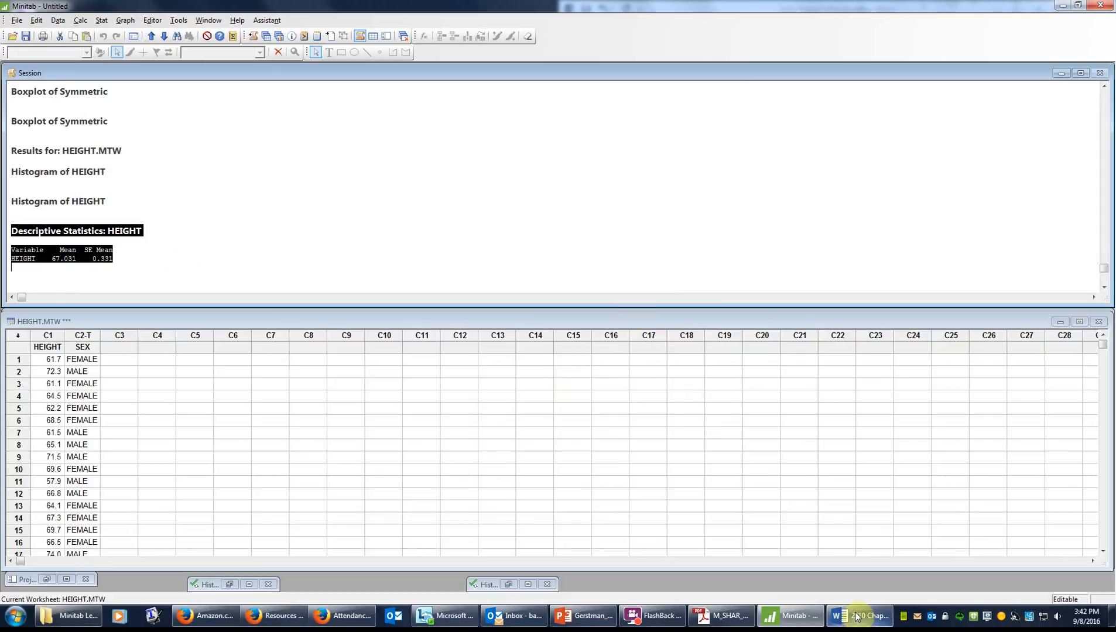
click(405, 204)
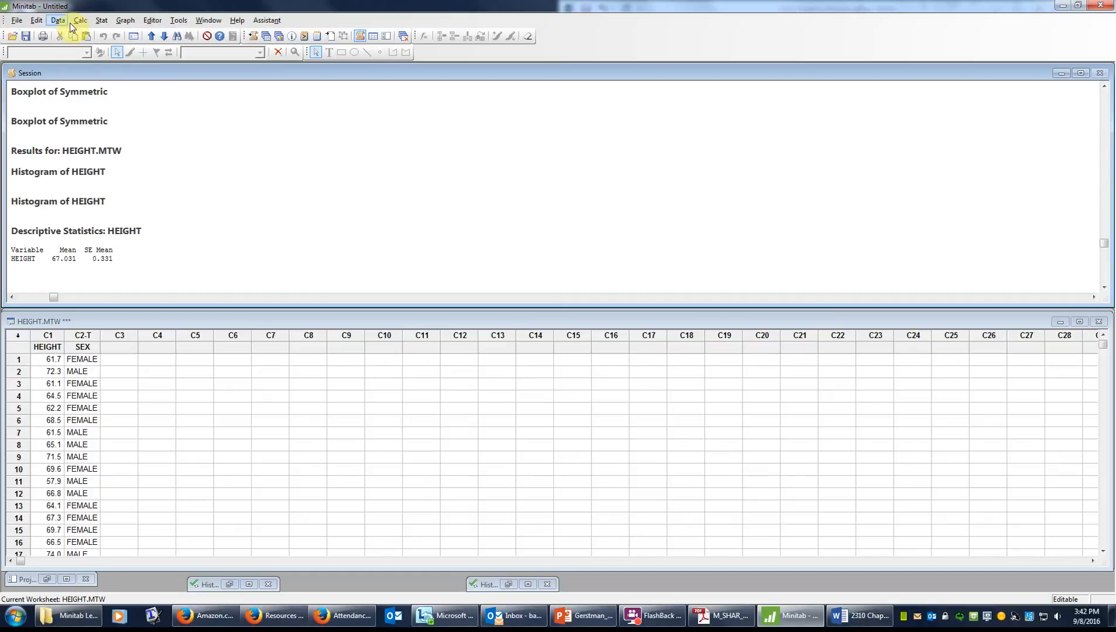
Display descriptive statistics for HEIGHT again, using SEX as the by variable
click(103, 21)
mouse_move(139, 34)
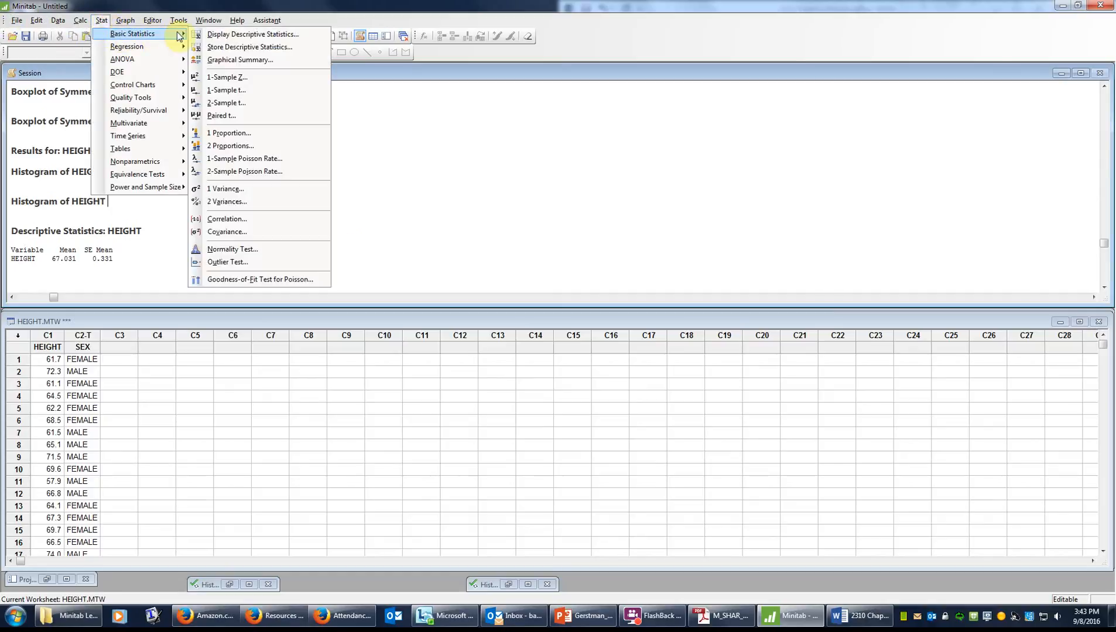
click(226, 34)
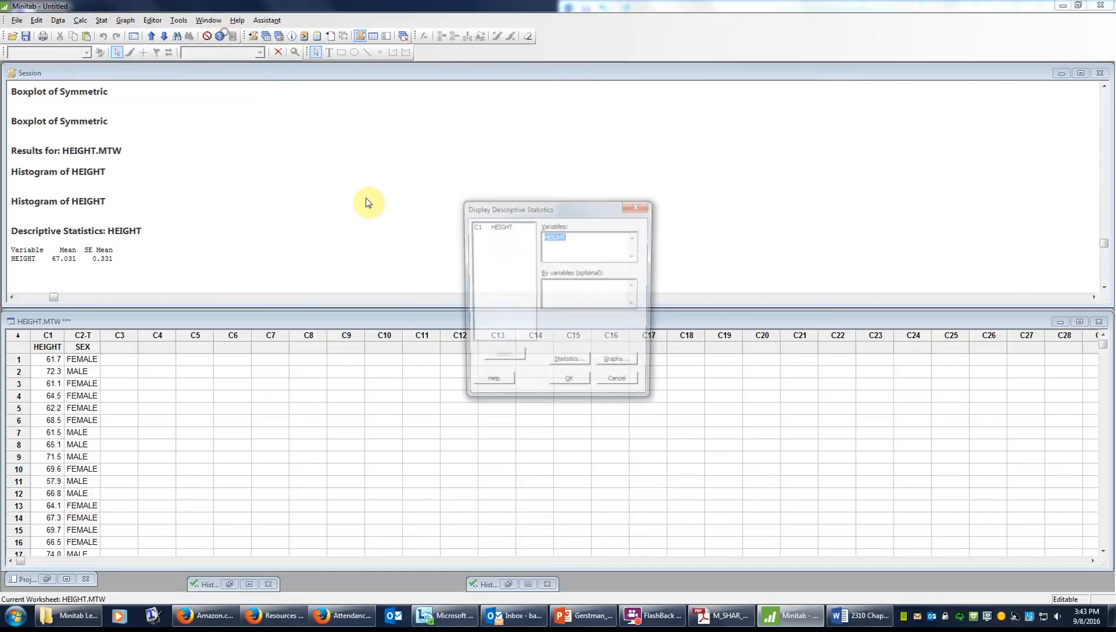
click(572, 291)
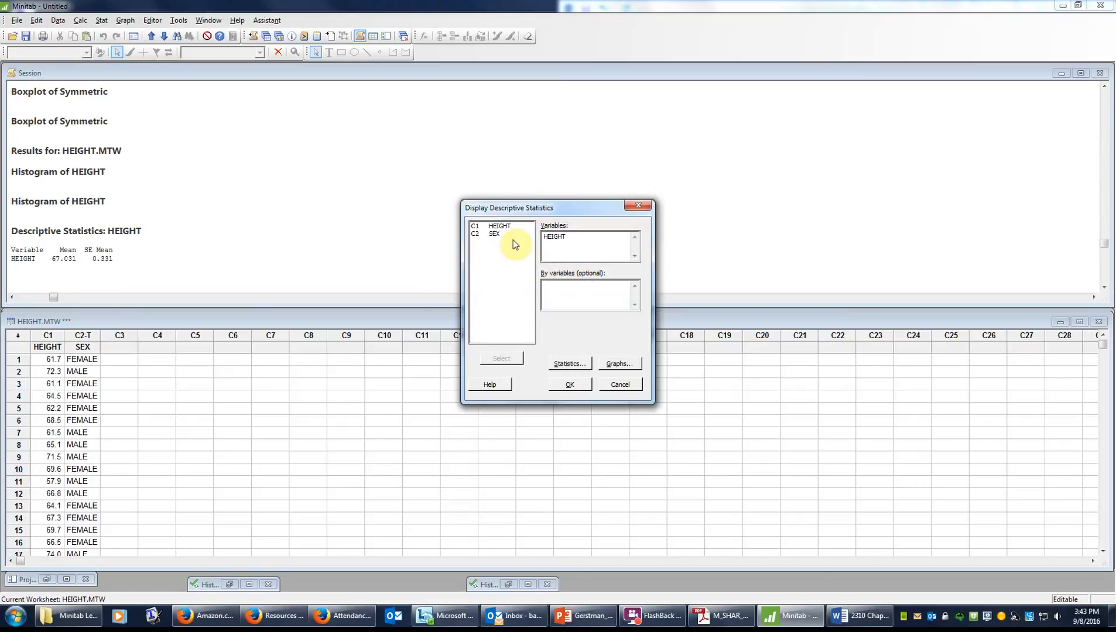
double_click(495, 235)
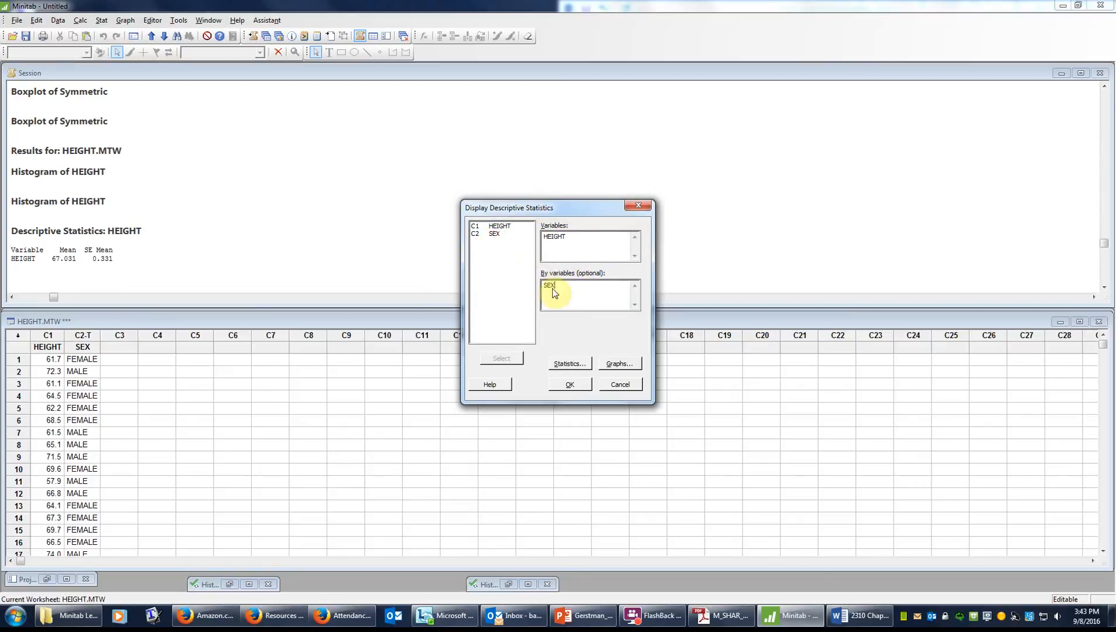
click(577, 387)
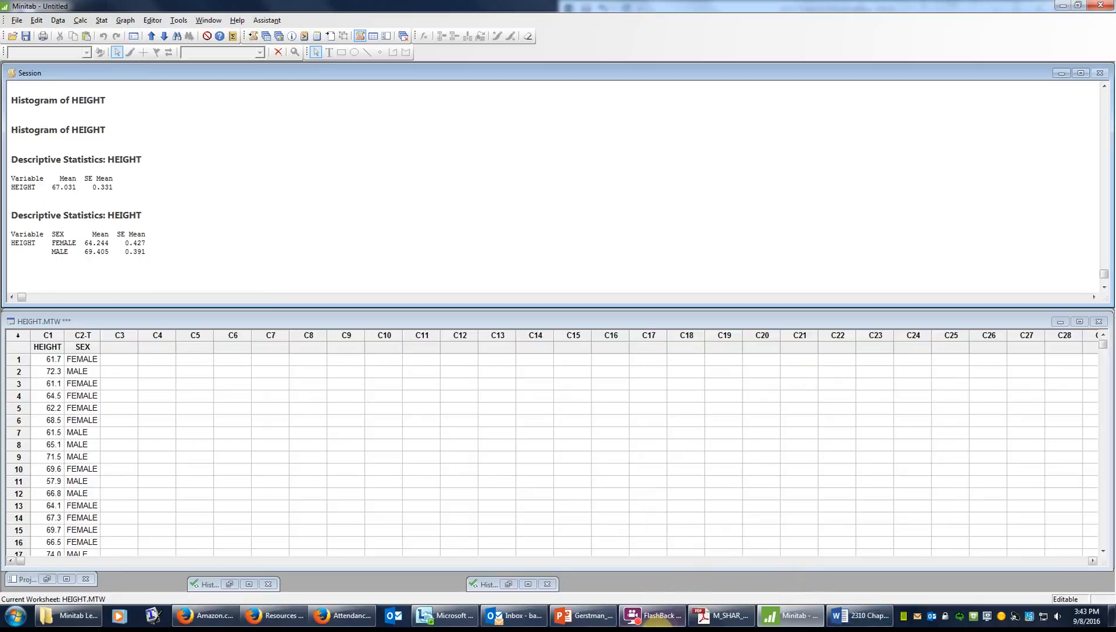
mouse_move(654, 622)
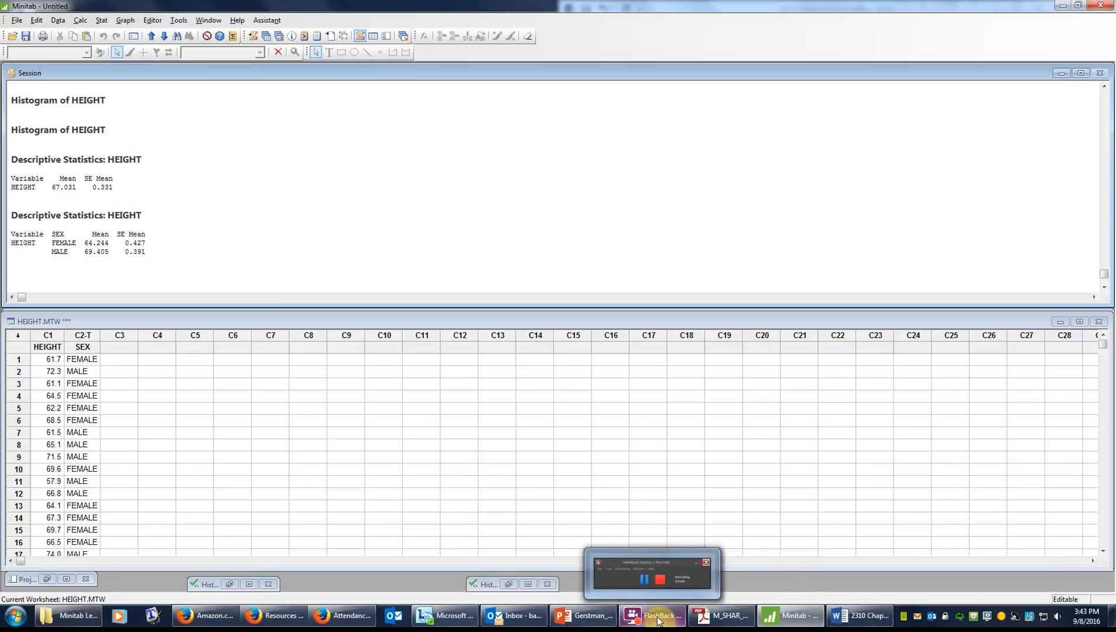
click(657, 621)
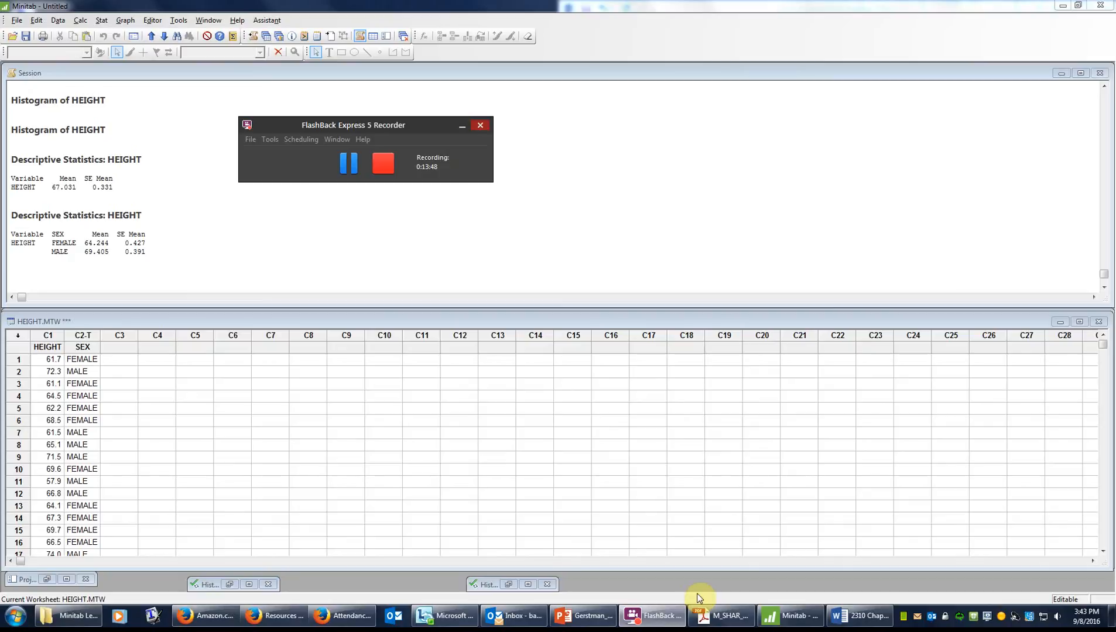